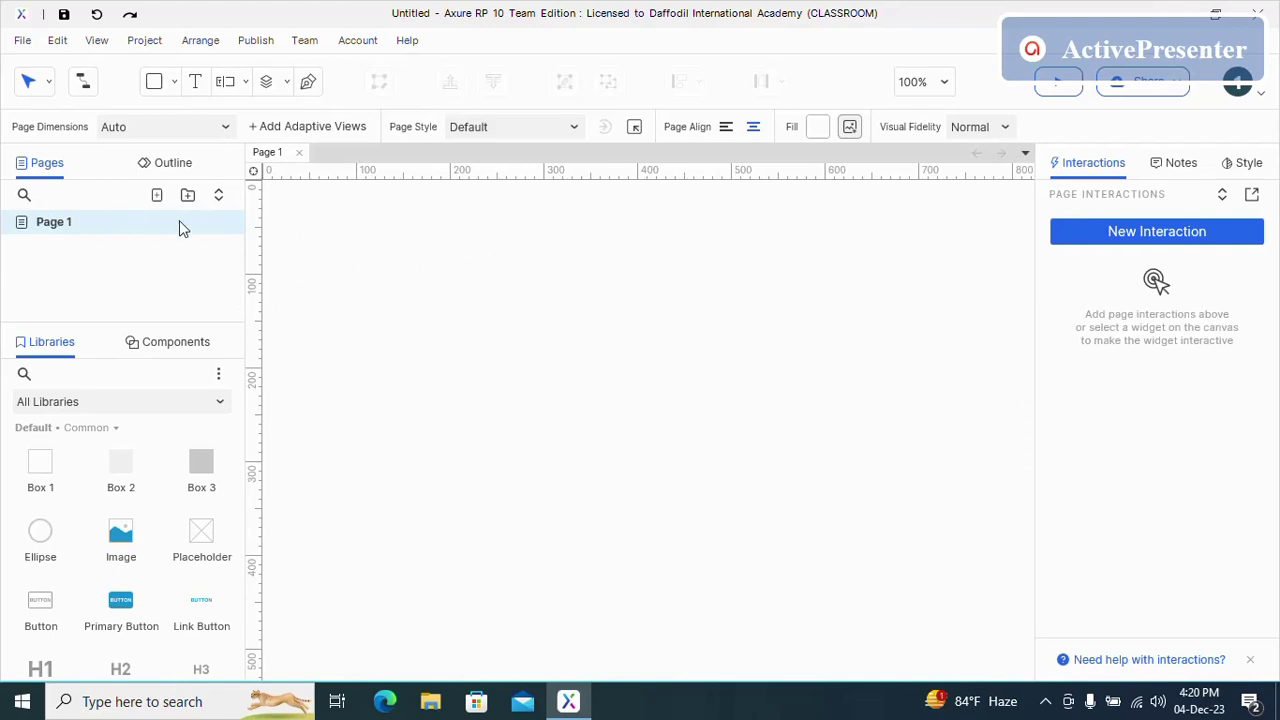
- Apply the iPhone 11 Pro / X / XS (375 × 812) preset as an adaptive view on Page 1
click(317, 125)
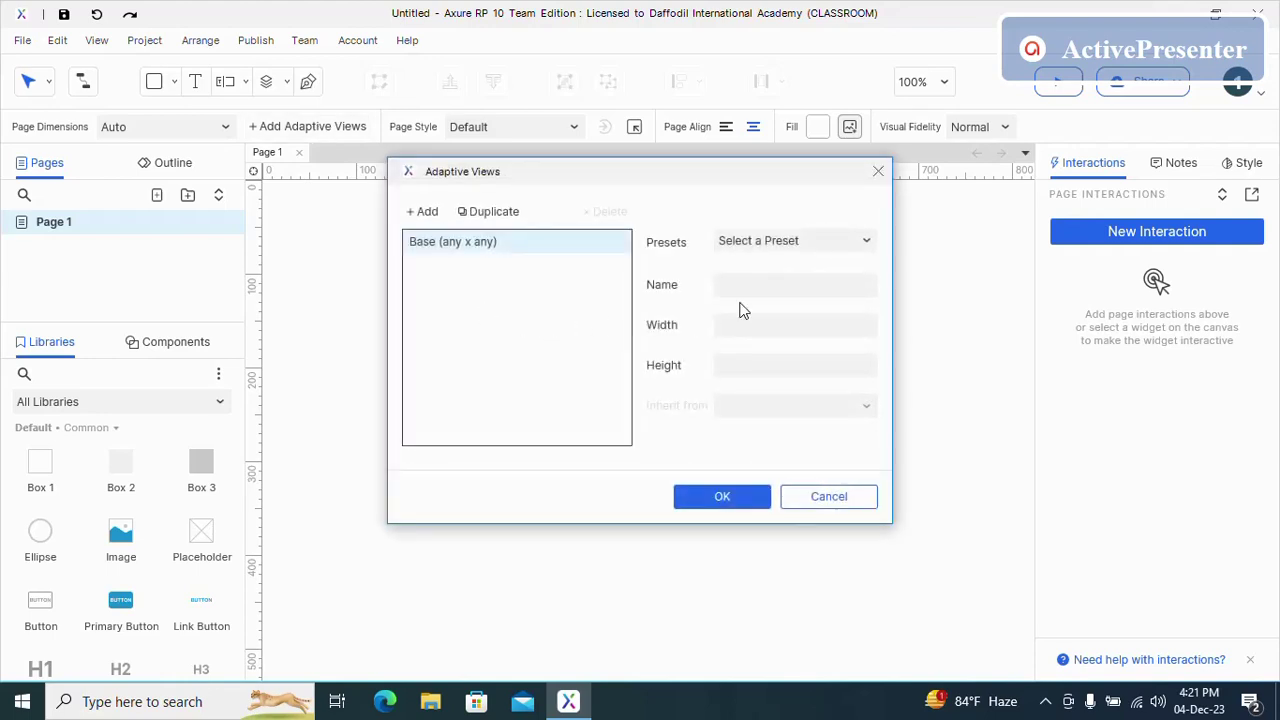
click(852, 245)
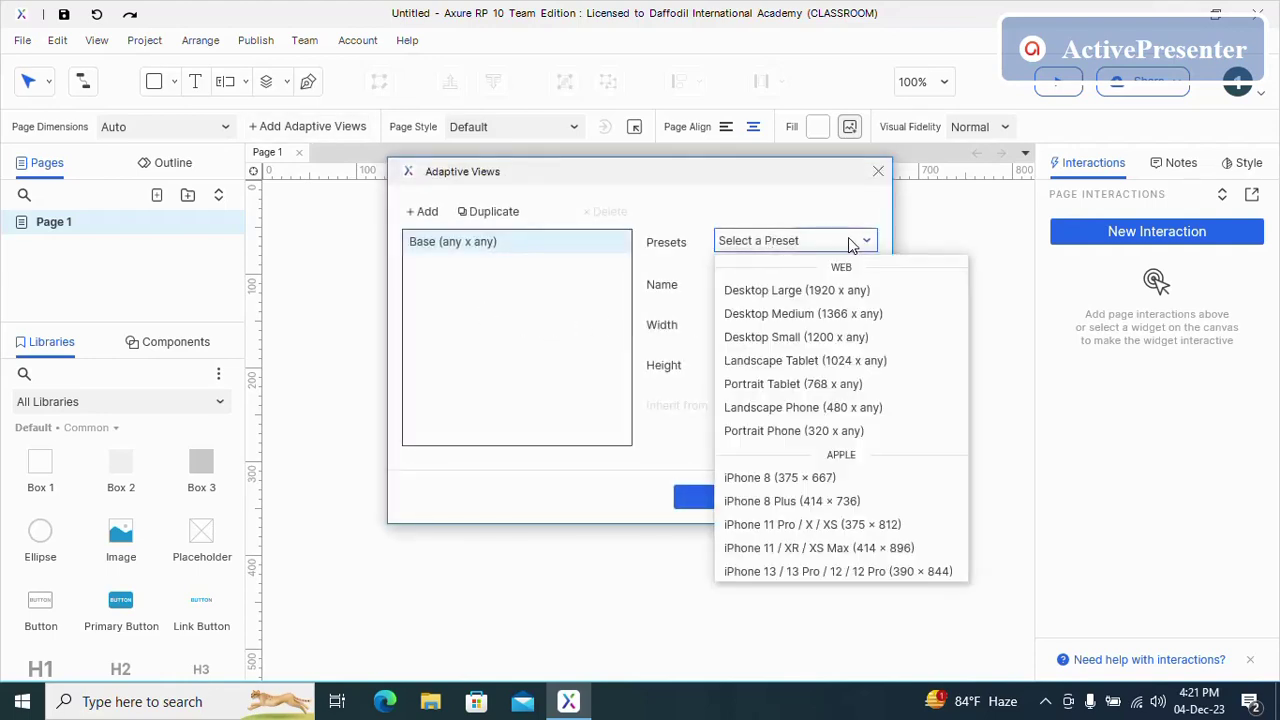
click(767, 530)
click(737, 500)
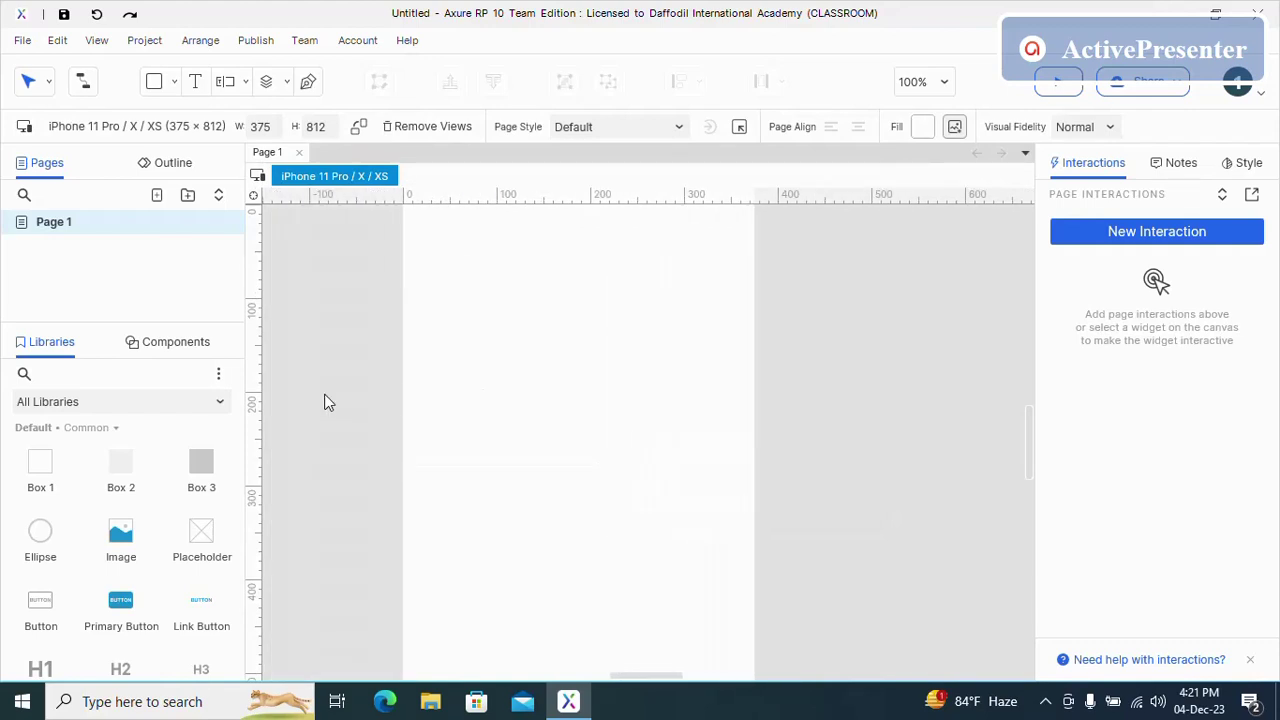
- Drop Box 1 onto the phone screen, snap it to 0,0 and size it 375 × 812
drag(48, 466, 457, 311)
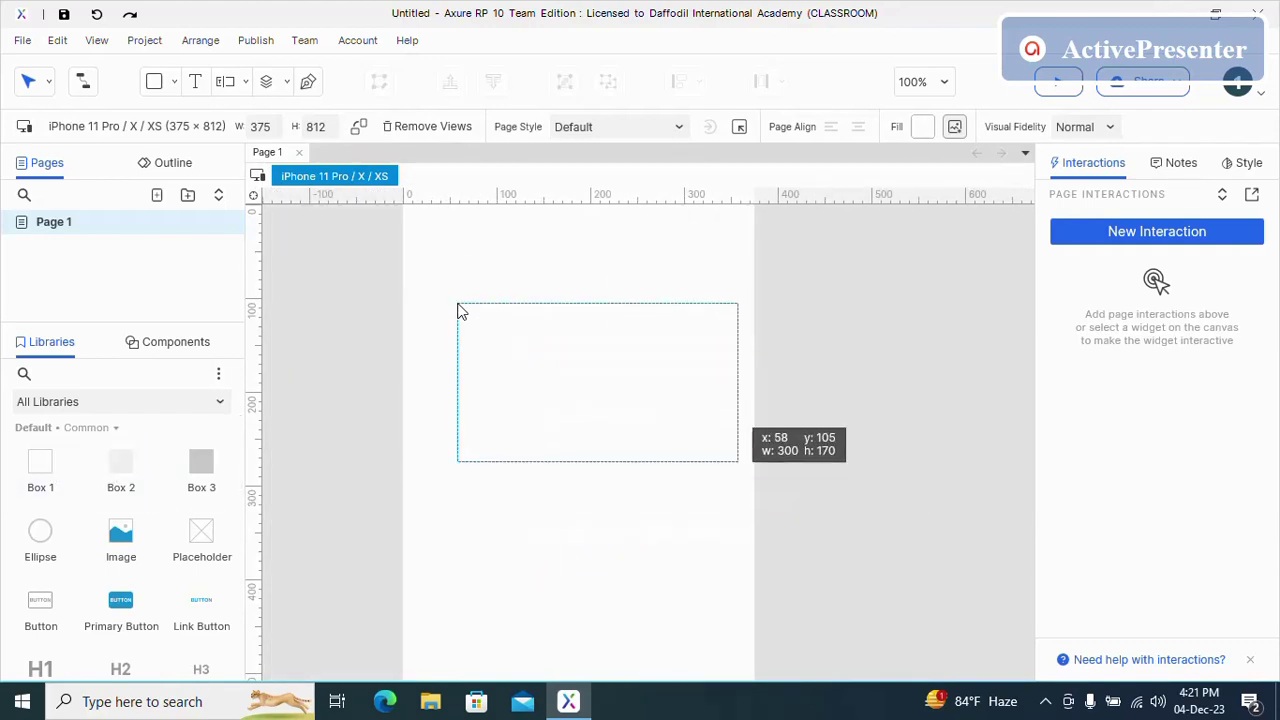
drag(483, 389, 480, 357)
drag(684, 472, 757, 556)
scroll(743, 491, up, 6)
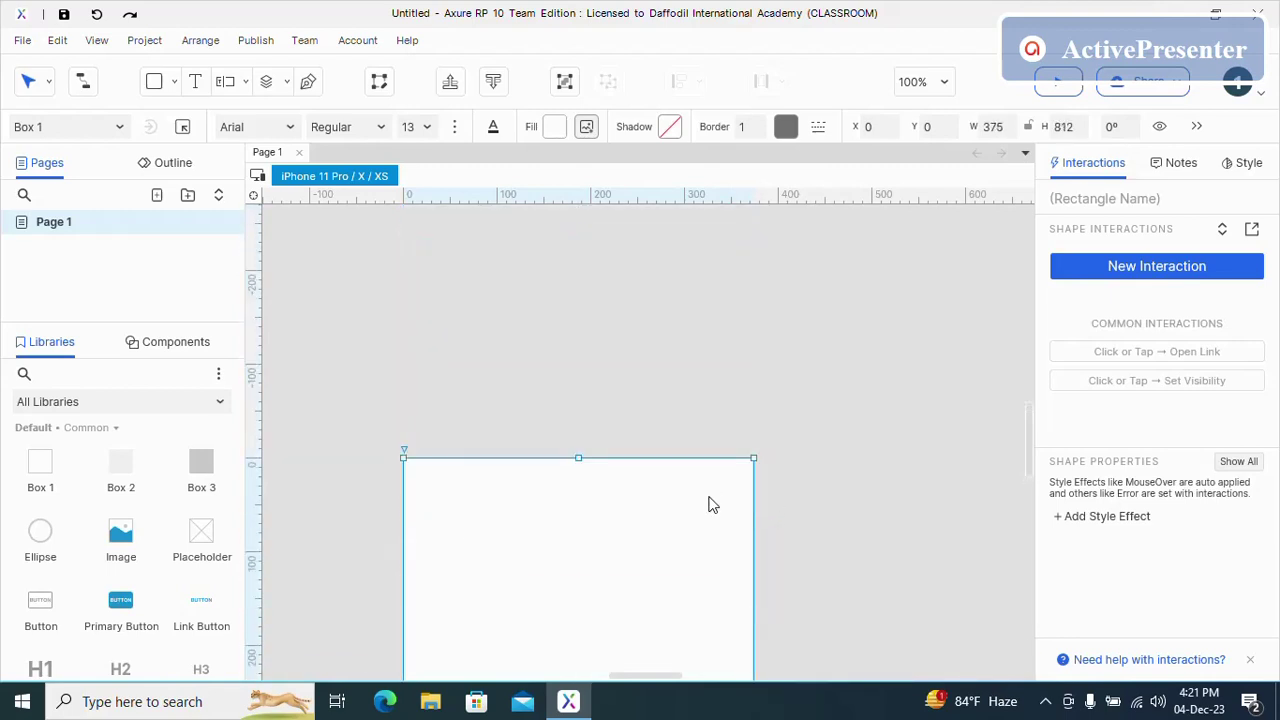
scroll(711, 503, down, 3)
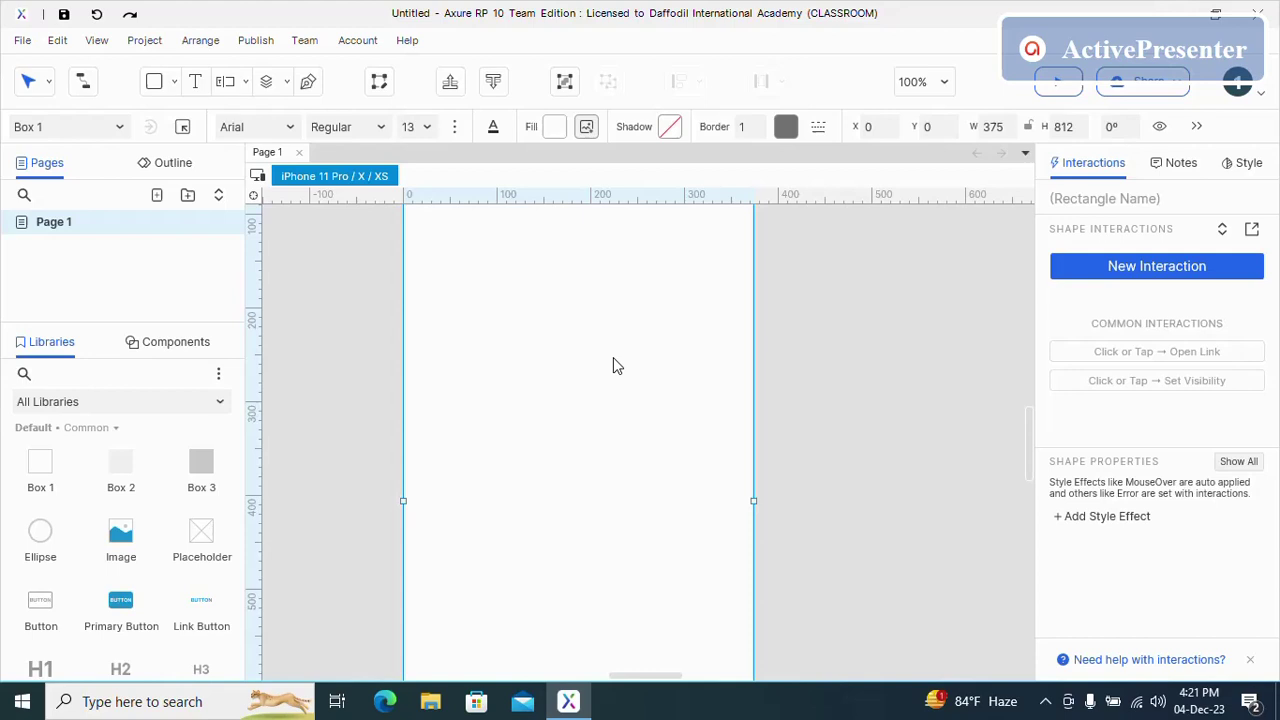
- Give the full-screen rectangle a pale grey-blue #C5D3D9 fill in the Style panel
click(1253, 172)
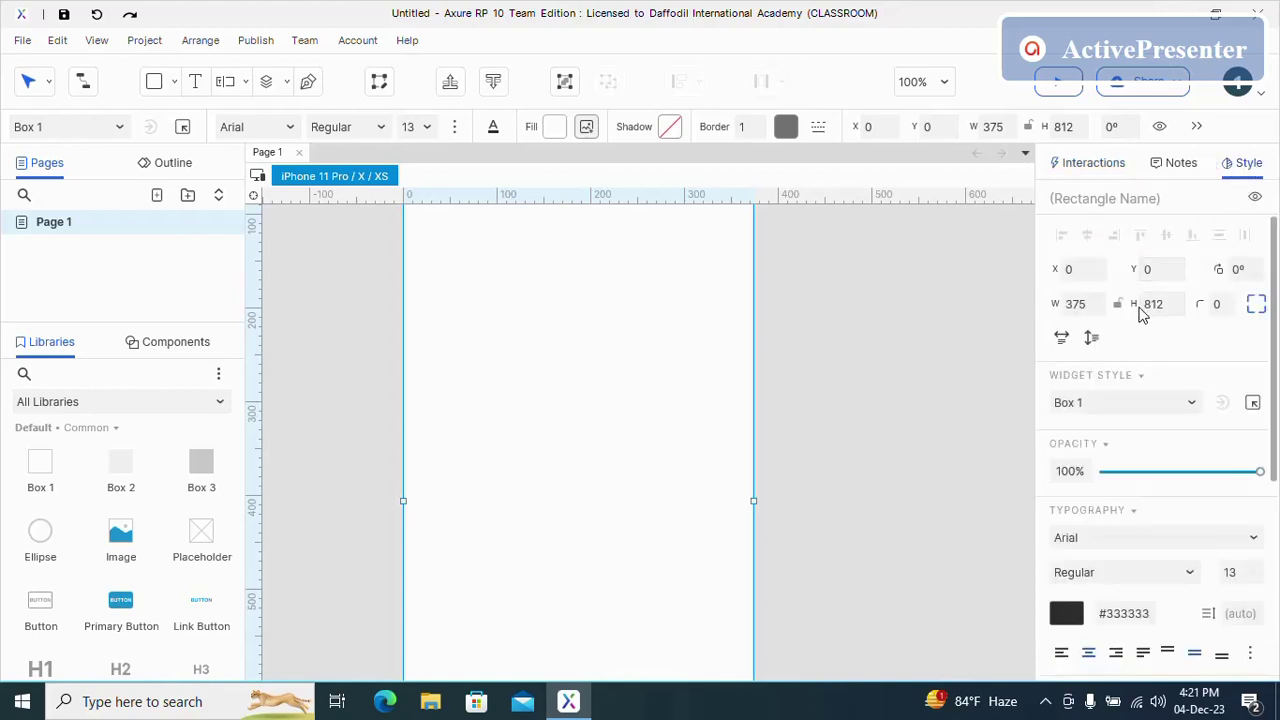
scroll(1160, 471, down, 2)
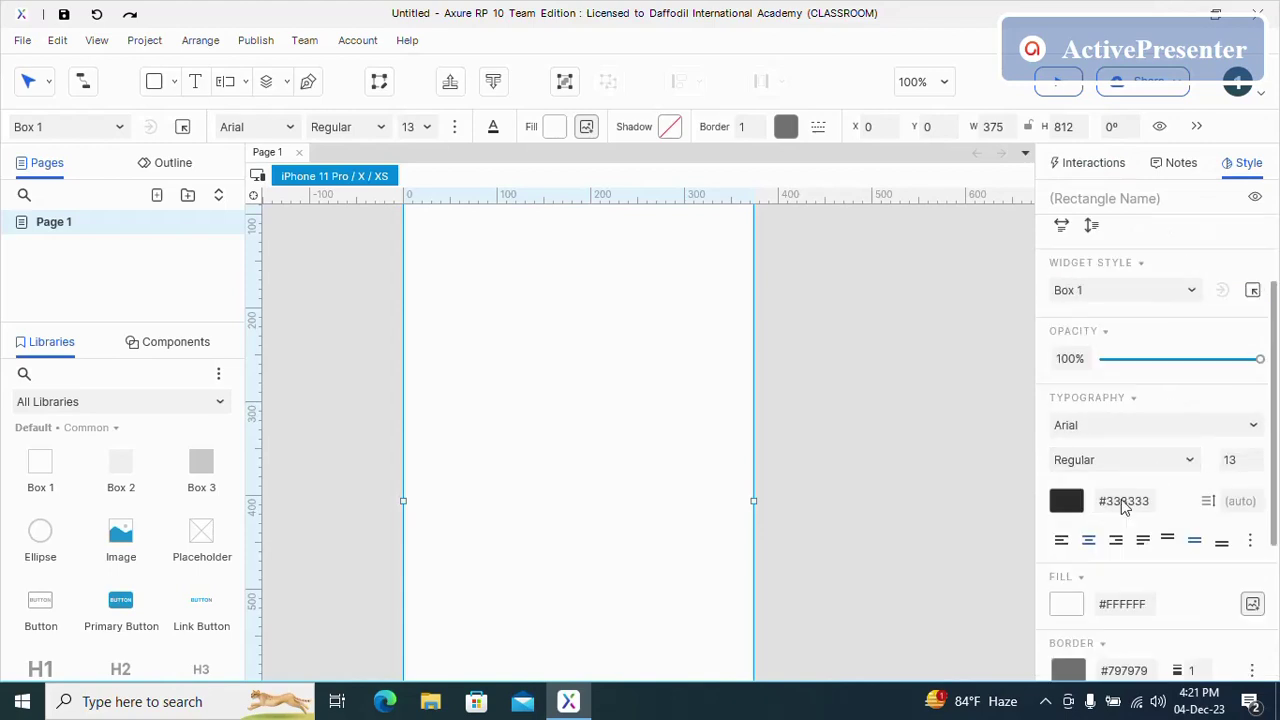
scroll(1121, 499, down, 3)
click(1080, 386)
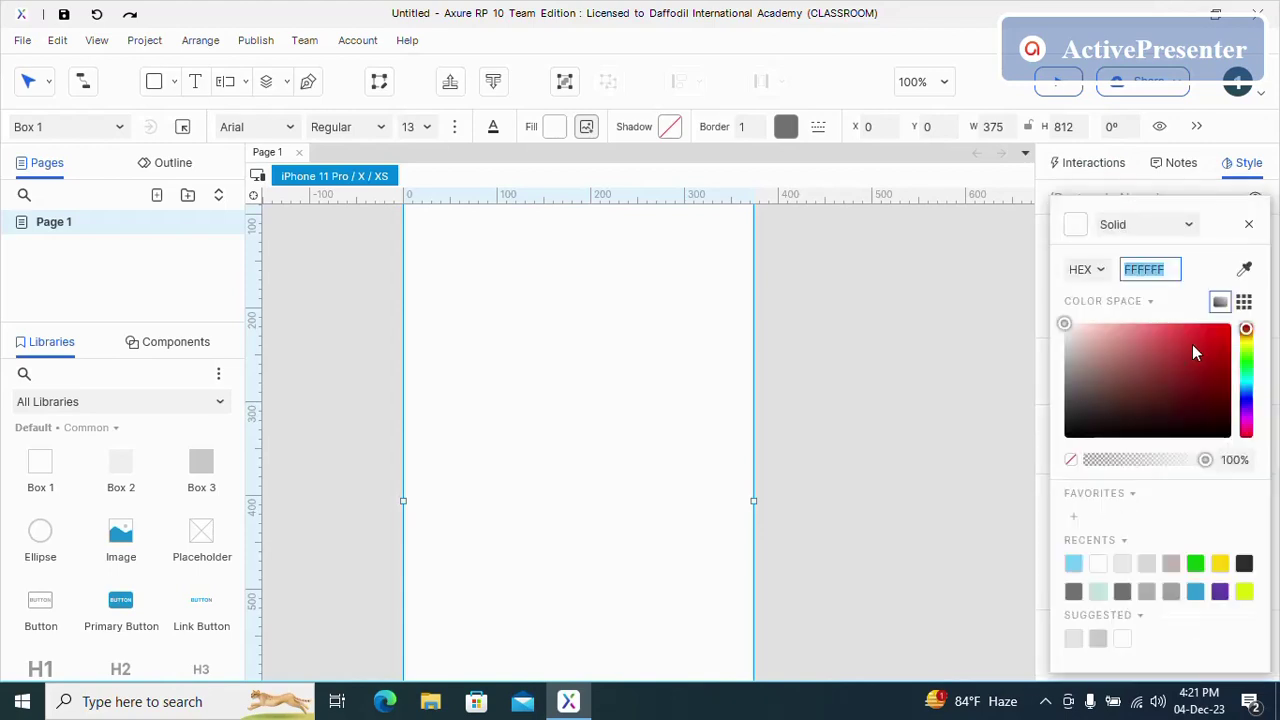
click(1074, 564)
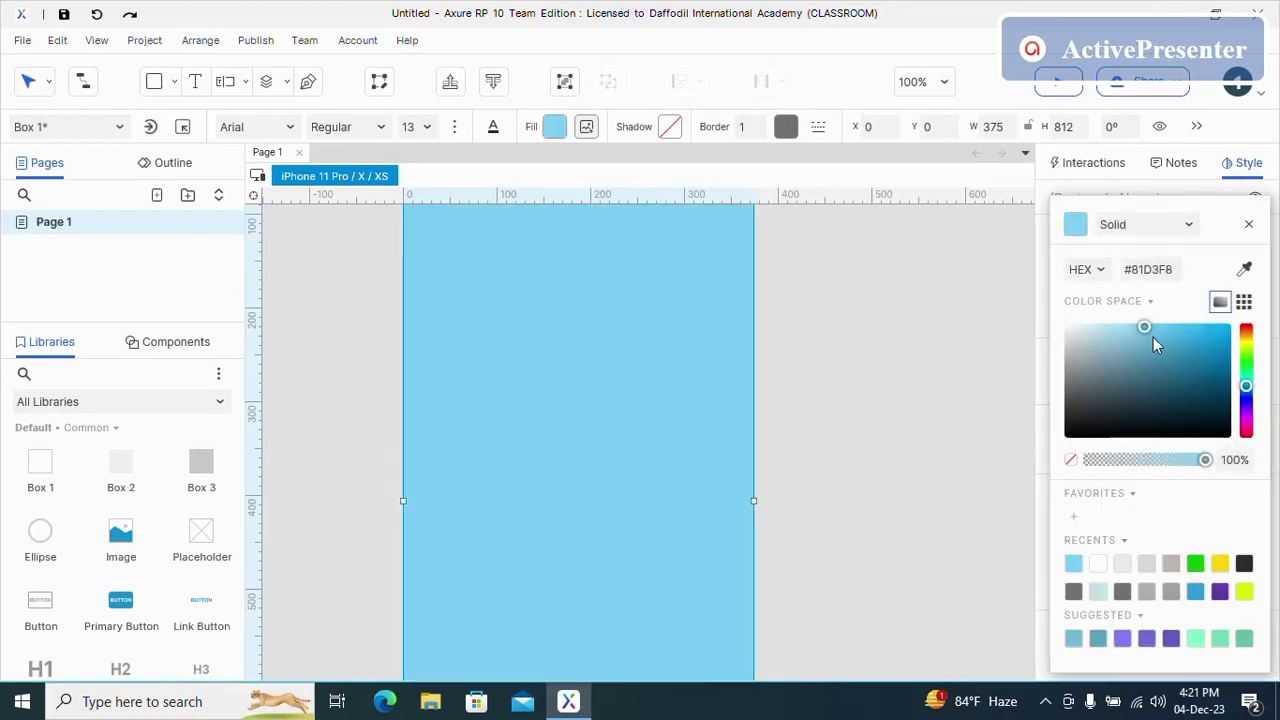
drag(1153, 337, 1080, 341)
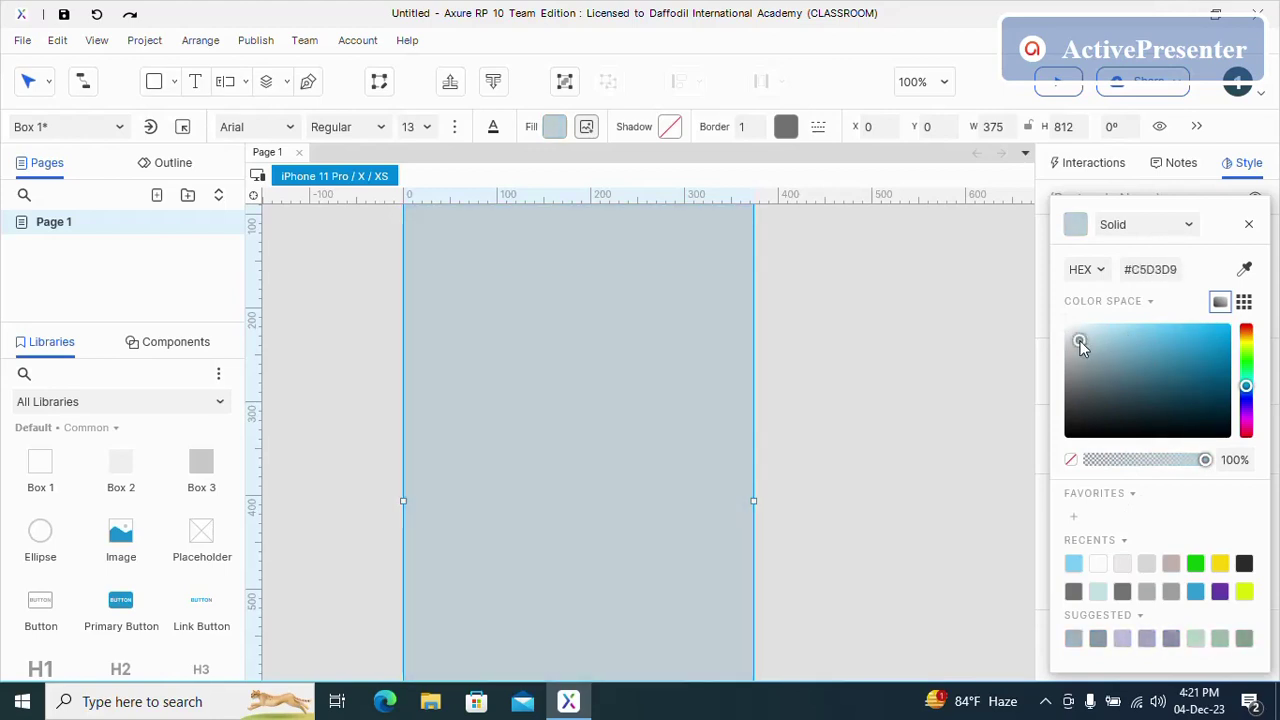
click(640, 362)
scroll(474, 418, up, 2)
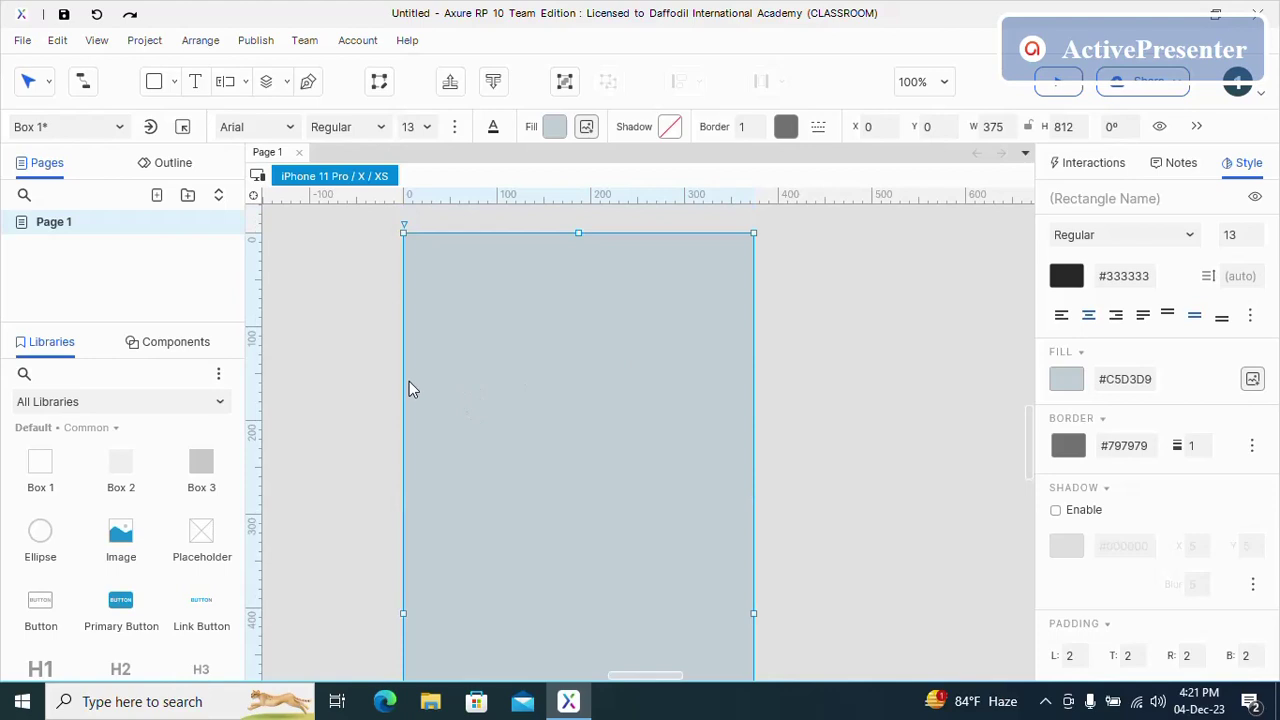
- Drop a Heading 2 at the top-left of the screen and make it read 'Login Credentials'
scroll(124, 500, down, 3)
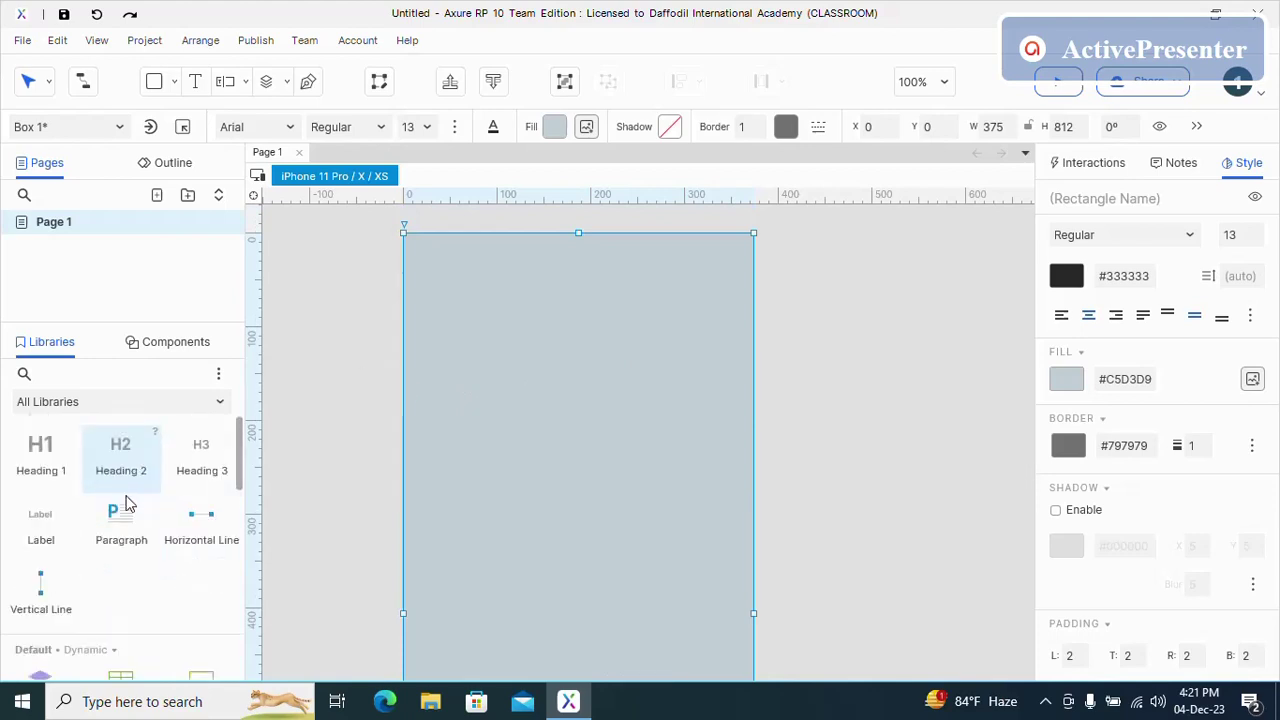
scroll(130, 510, up, 1)
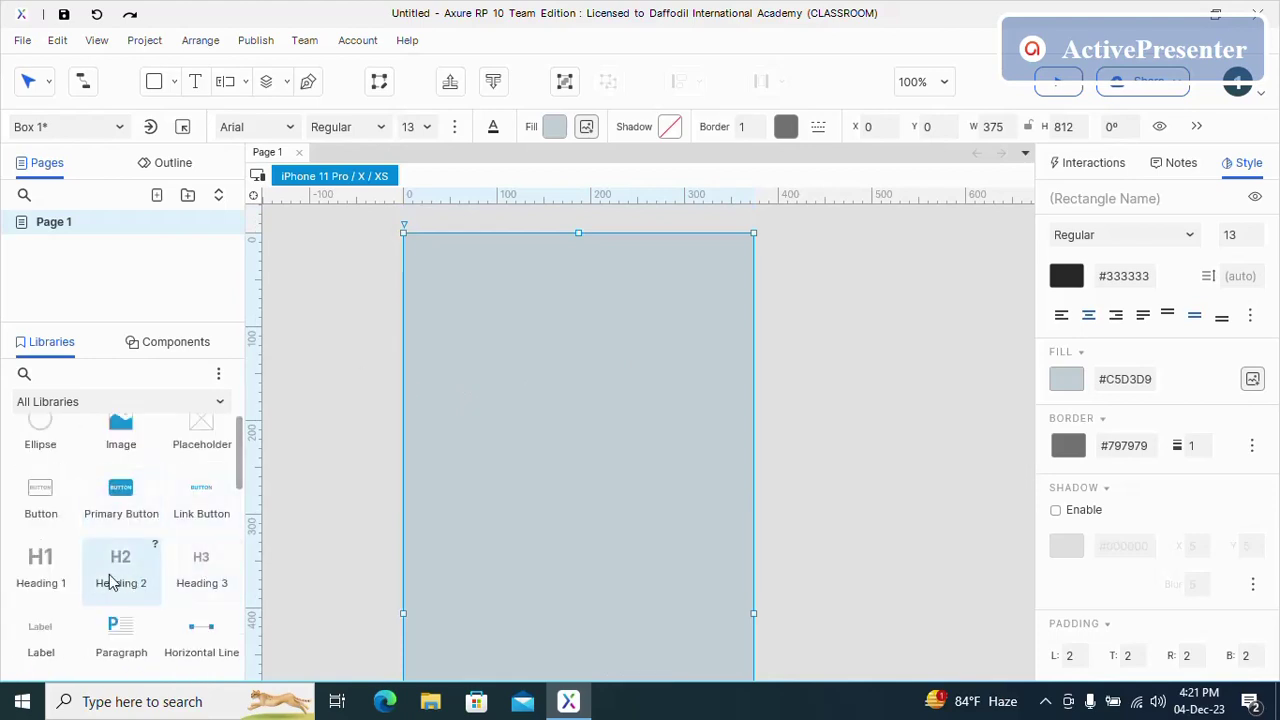
drag(110, 582, 478, 276)
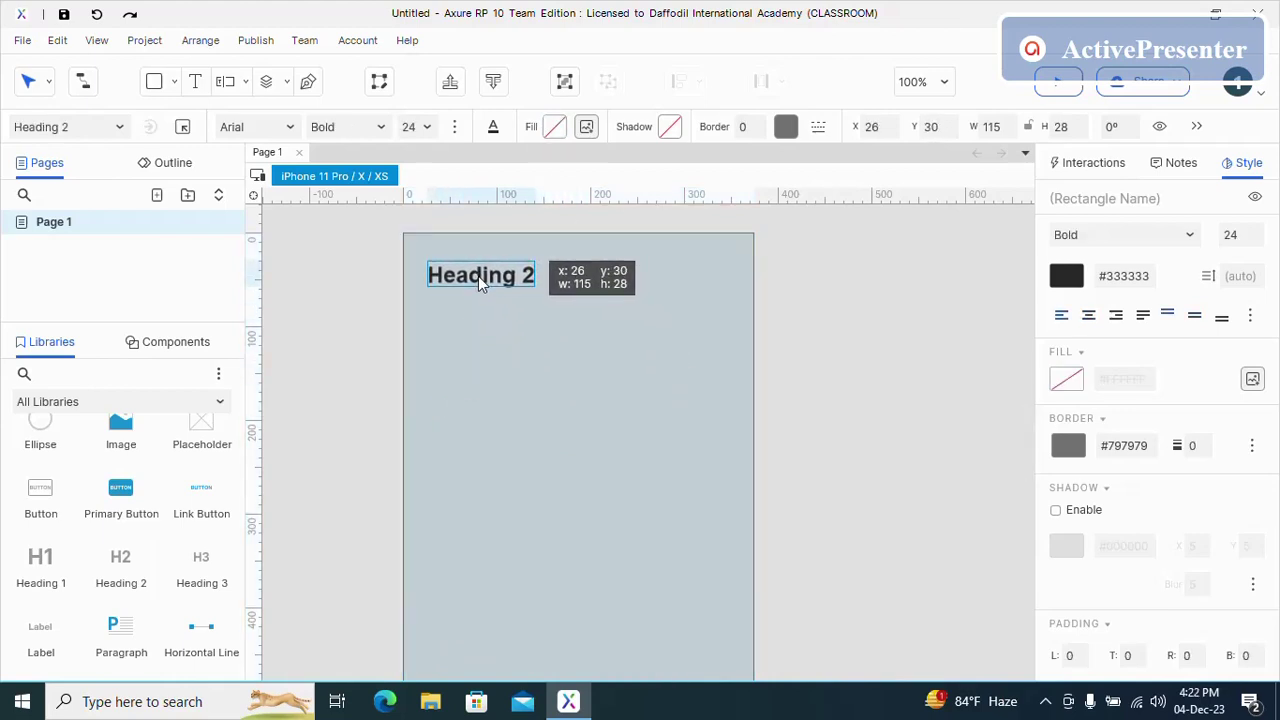
click(501, 330)
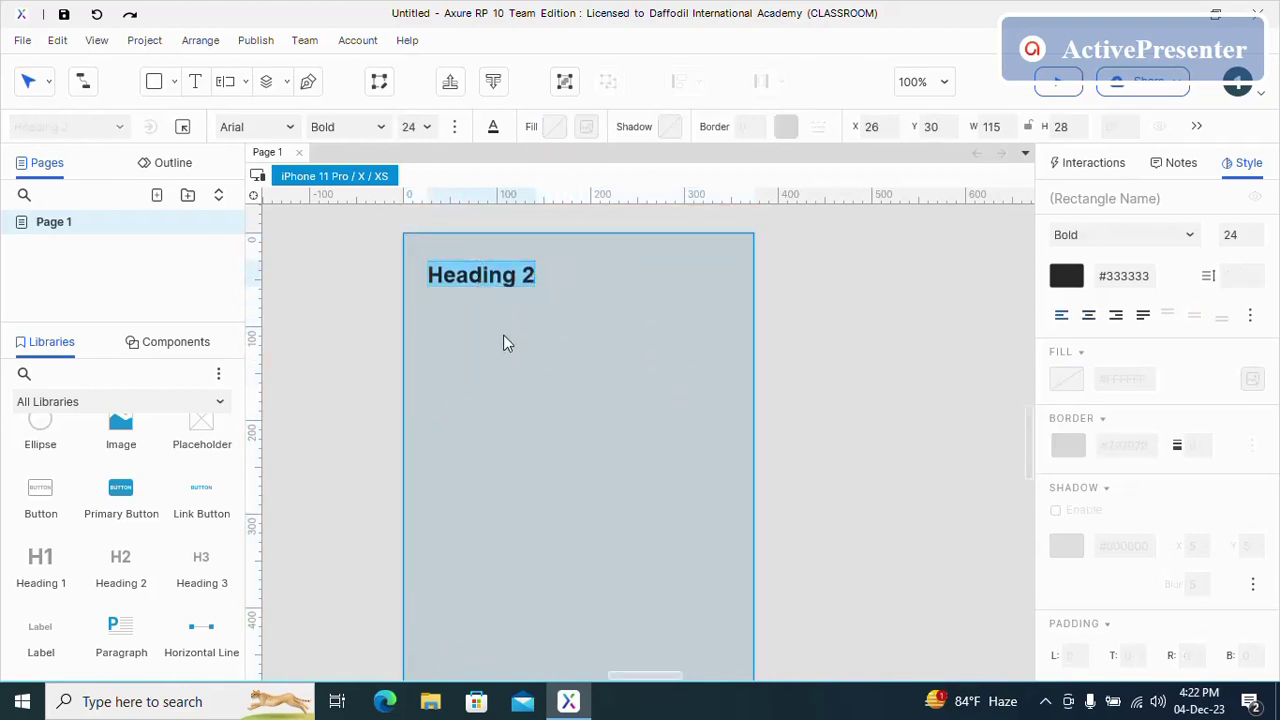
text(Login Credentis)
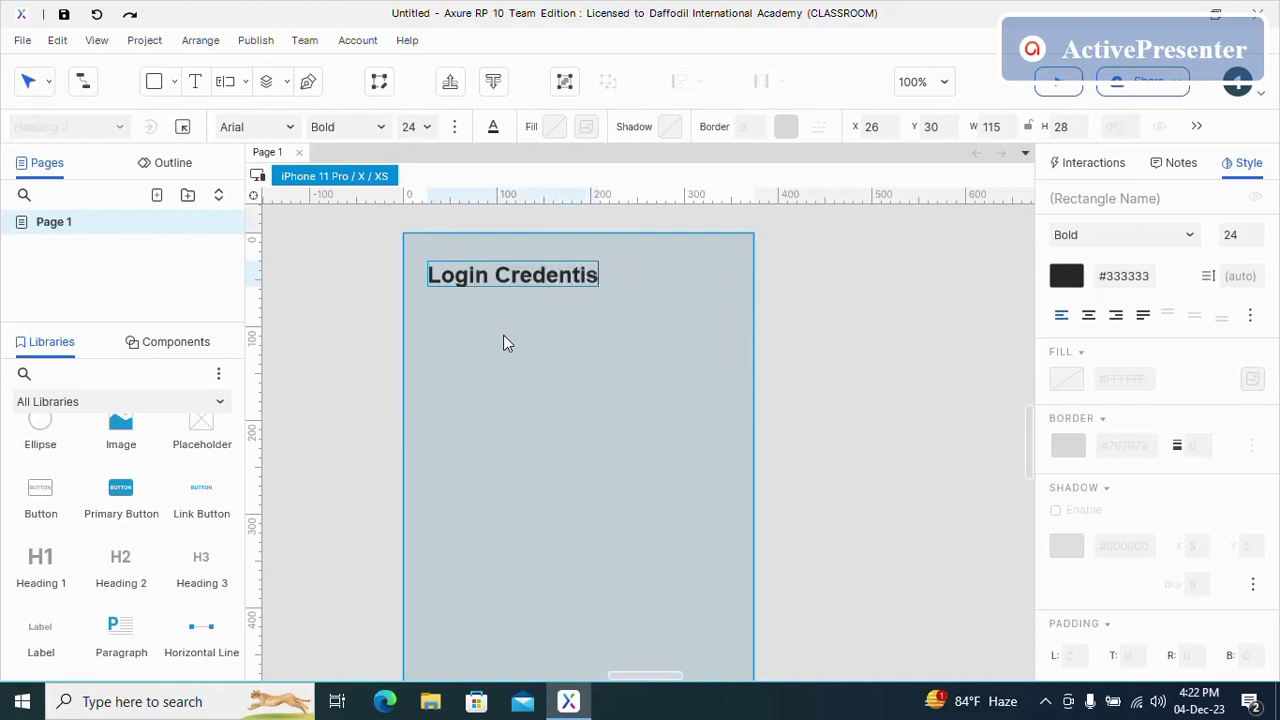
key(BackSpace)
text(als)
click(503, 340)
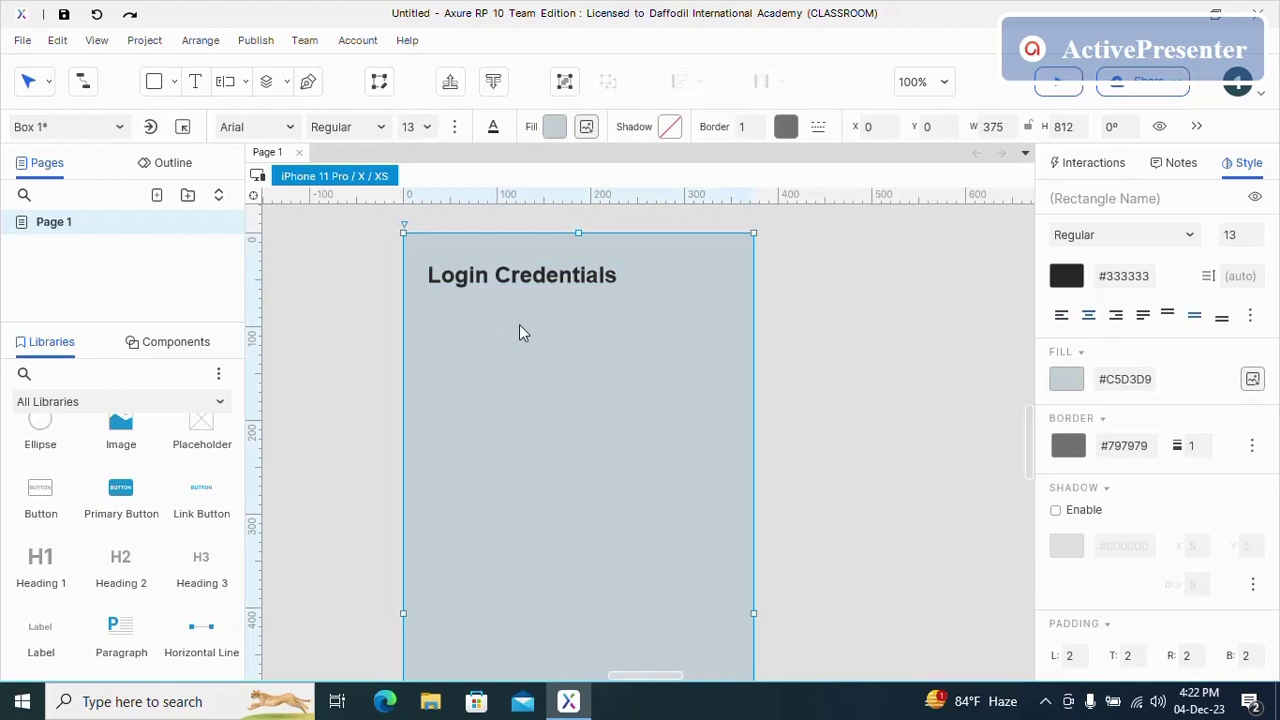
- Recolour the 'Login Credentials' text, trying dark purple first, then settling on a magenta swatch
double_click(560, 280)
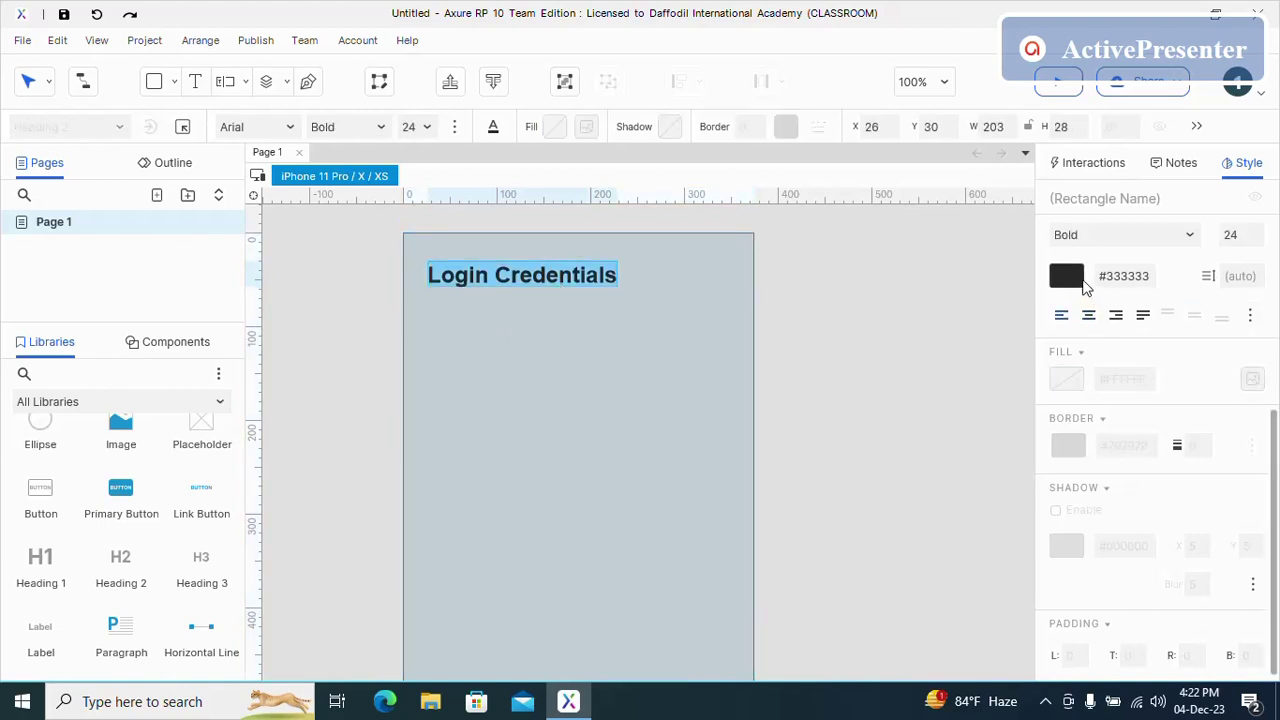
click(1070, 280)
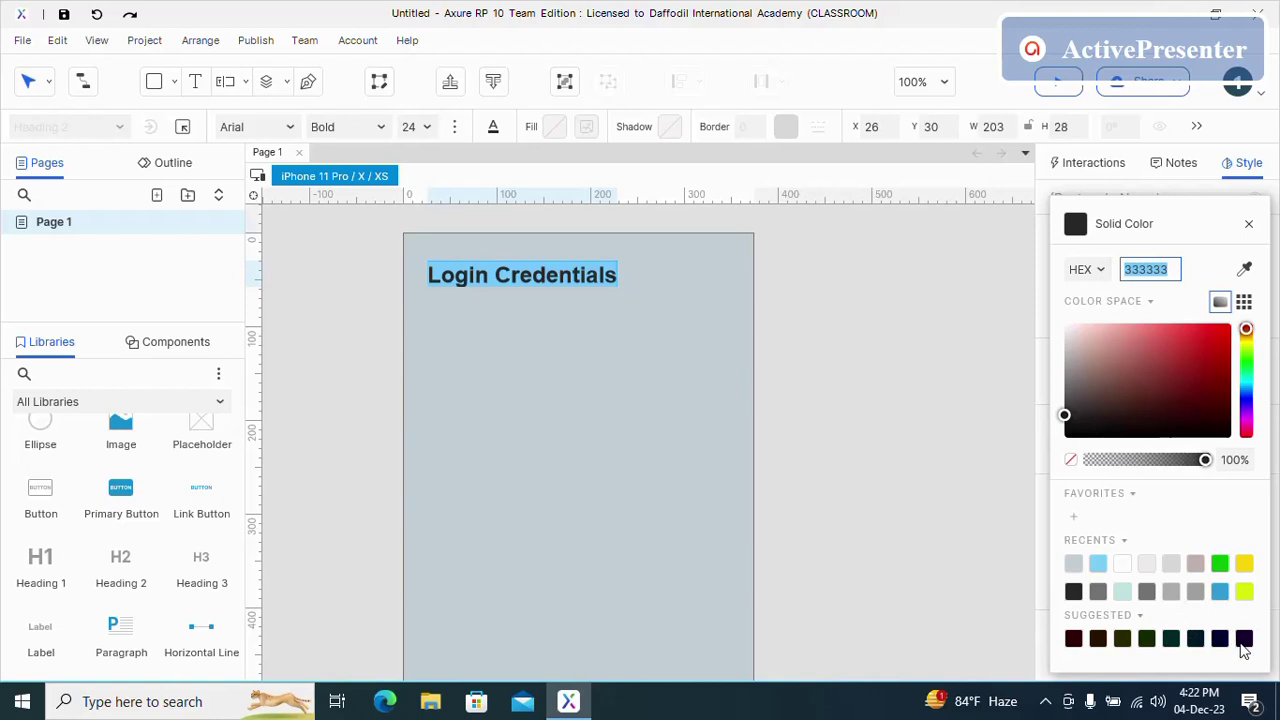
click(1244, 638)
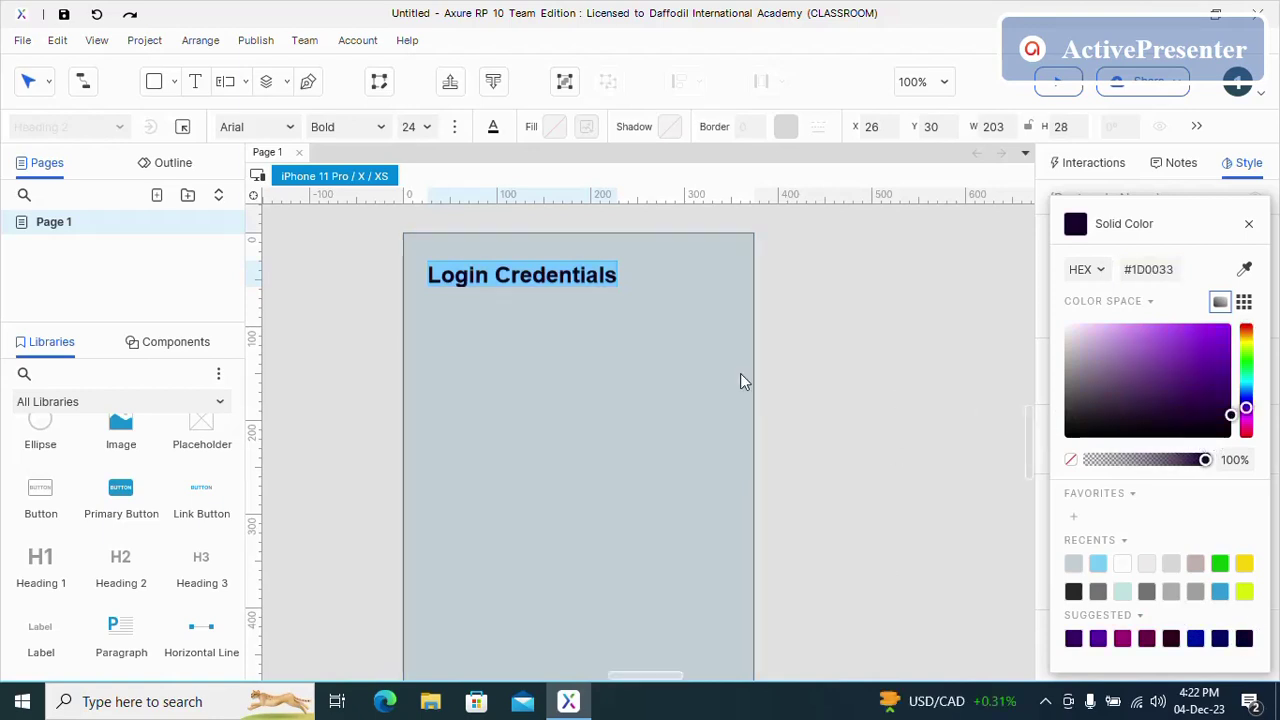
click(615, 380)
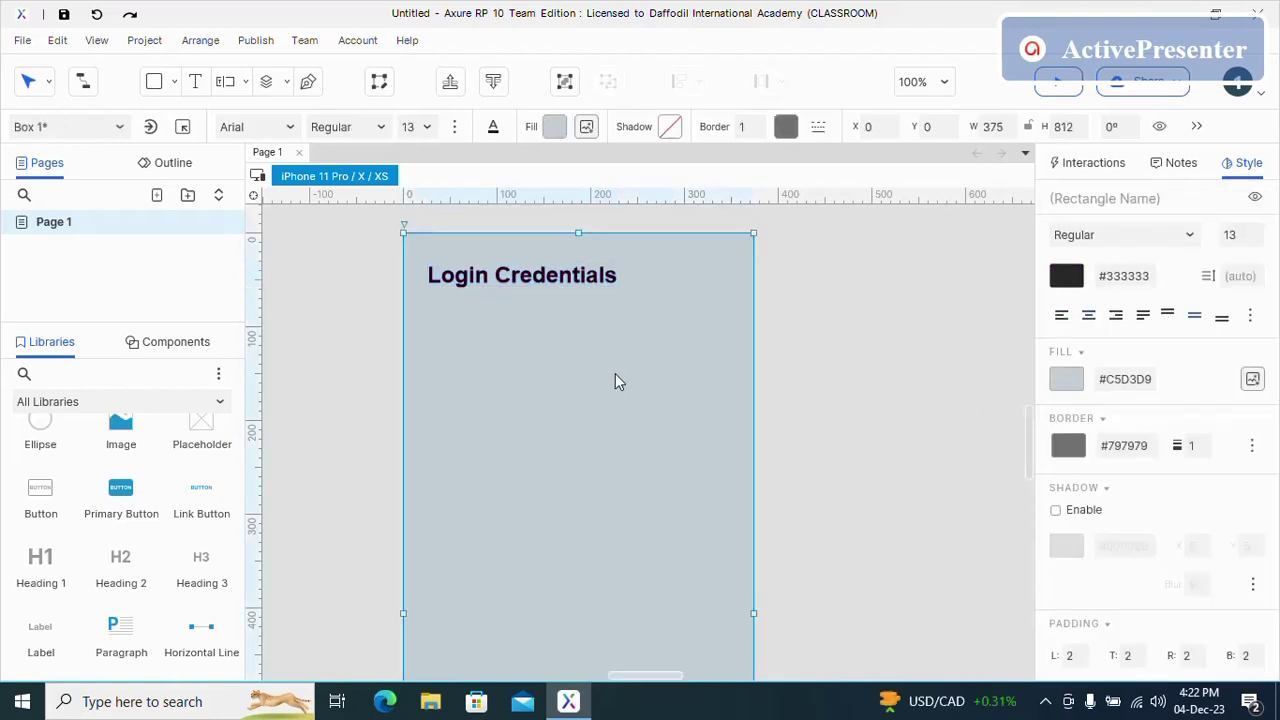
double_click(562, 282)
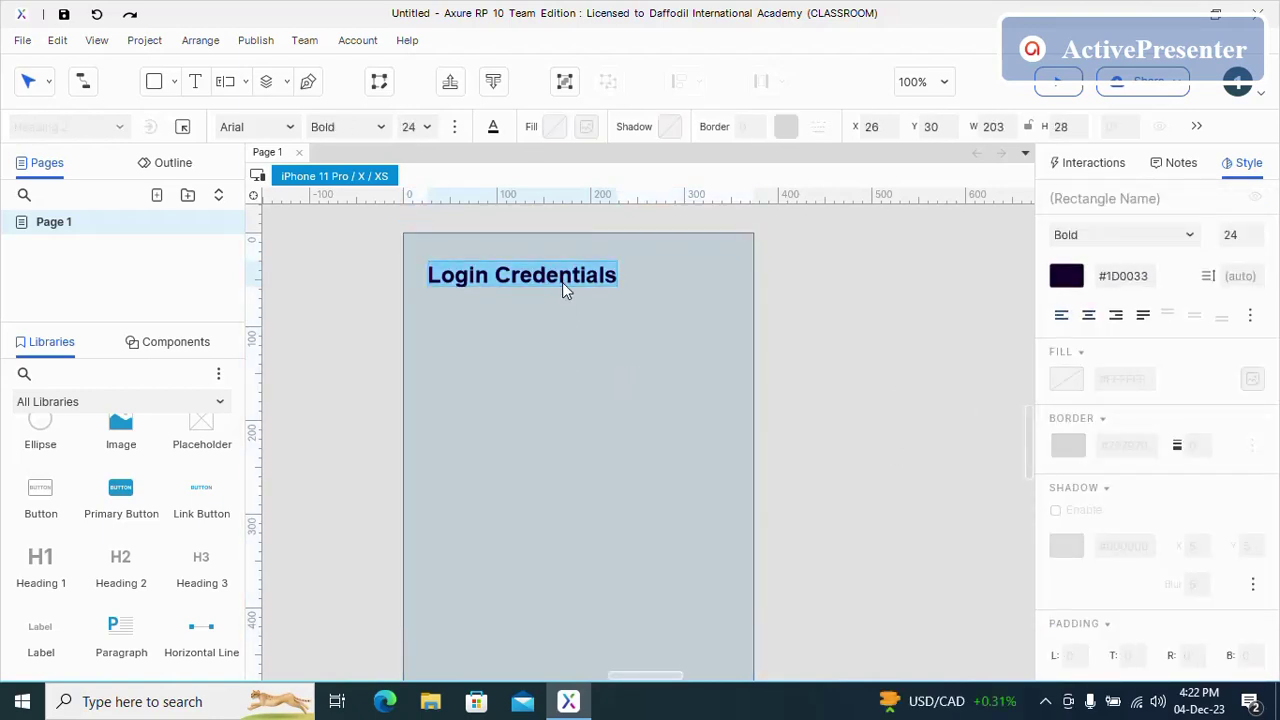
click(1067, 277)
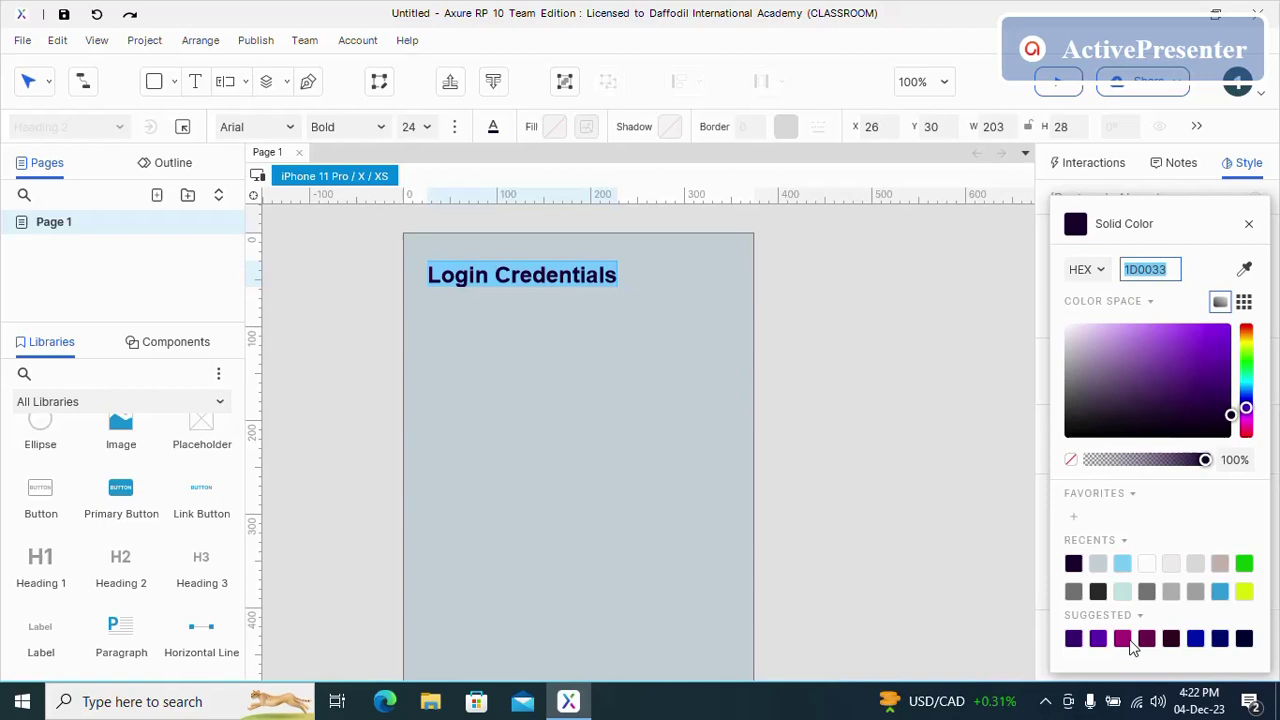
click(1132, 643)
click(580, 530)
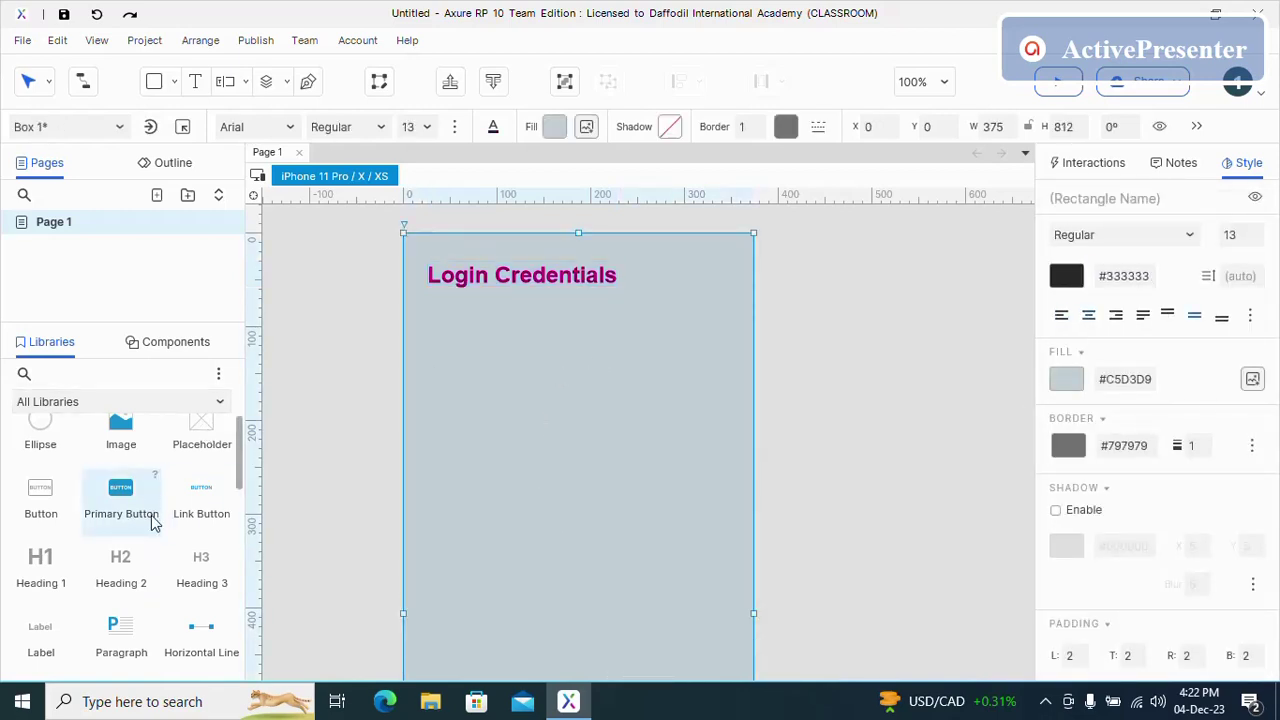
- Add and then delete stray Heading 2 and Heading 1 widgets, leaving only the title
drag(133, 585, 507, 340)
key(Delete)
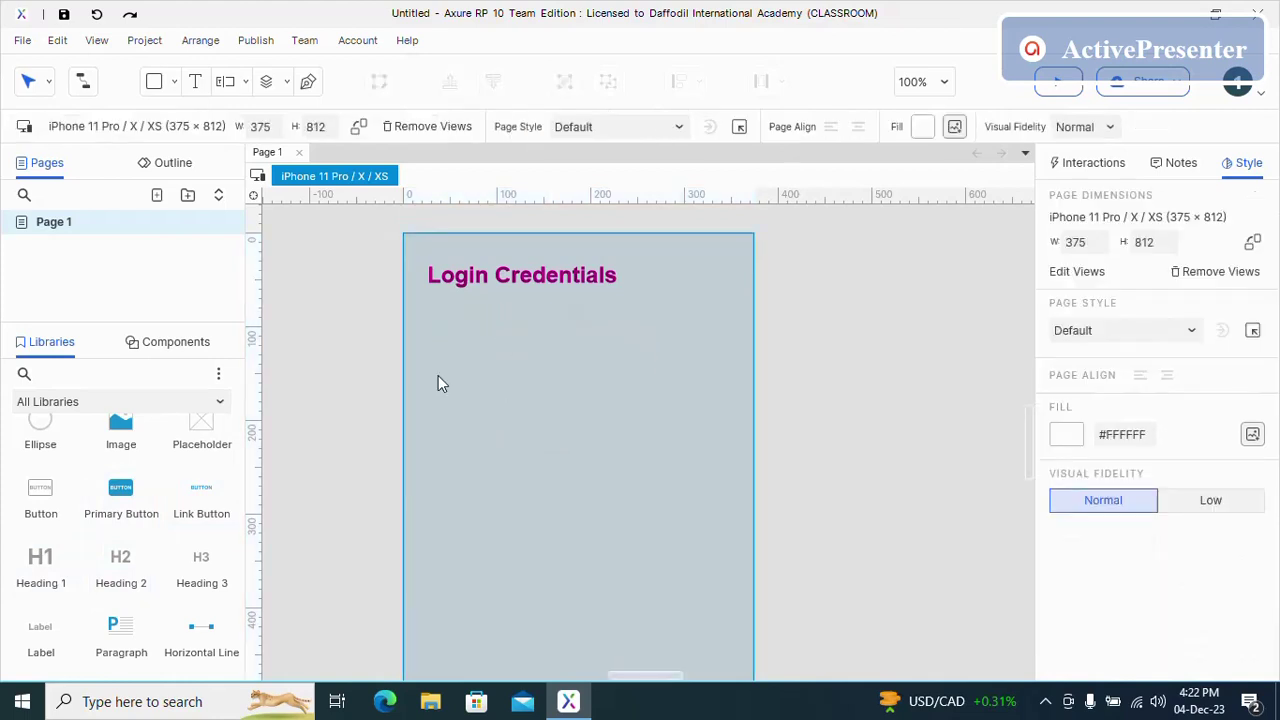
drag(30, 563, 437, 342)
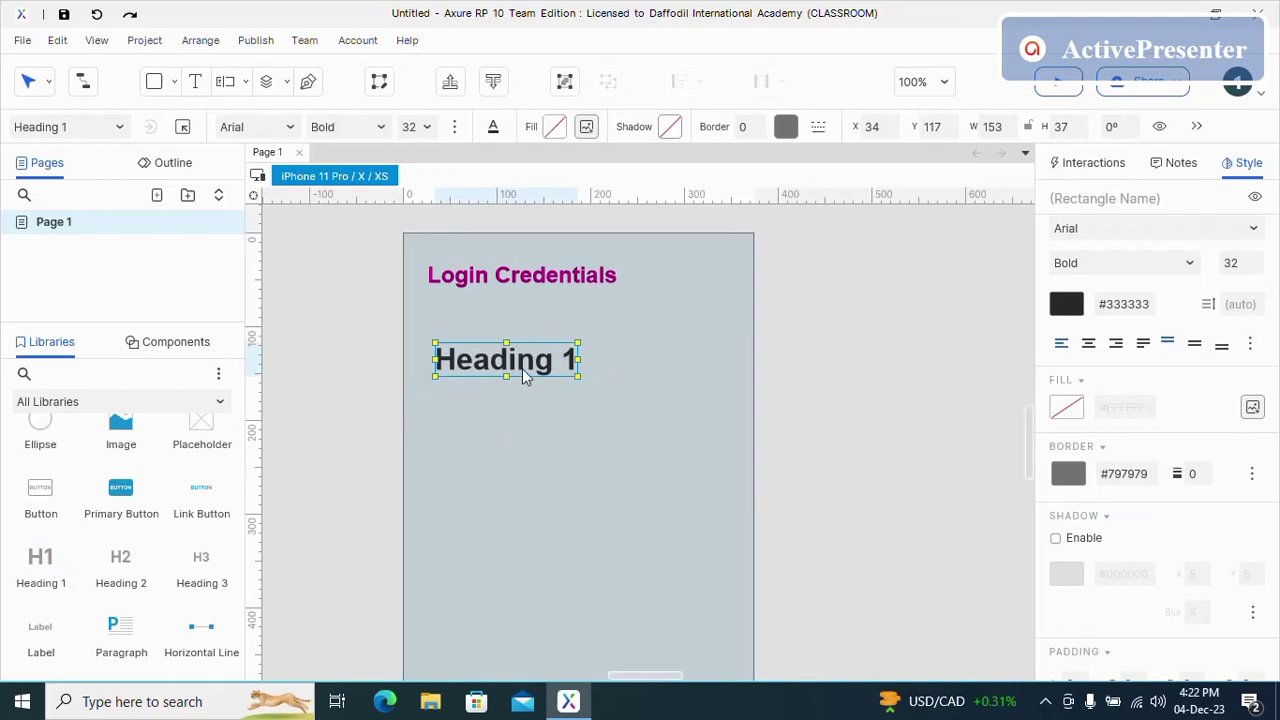
key(Delete)
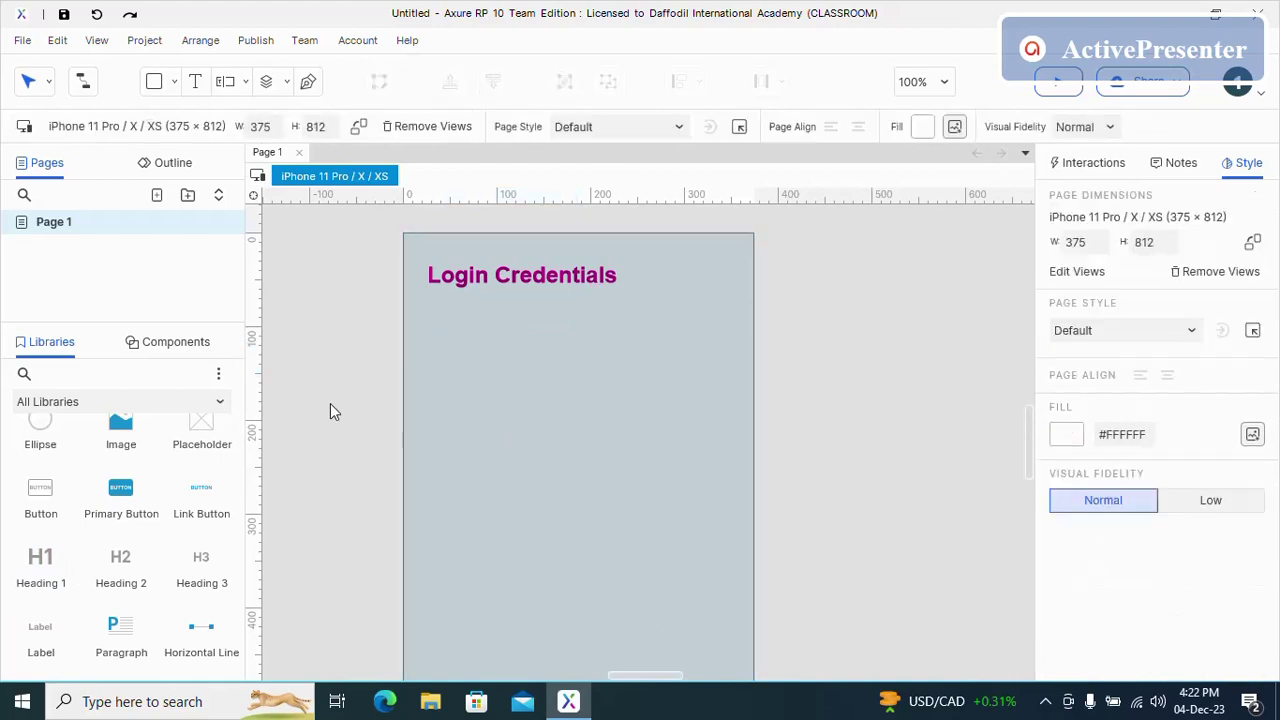
- Raise the 'Login Credentials' heading font size from 24 to 28
click(553, 278)
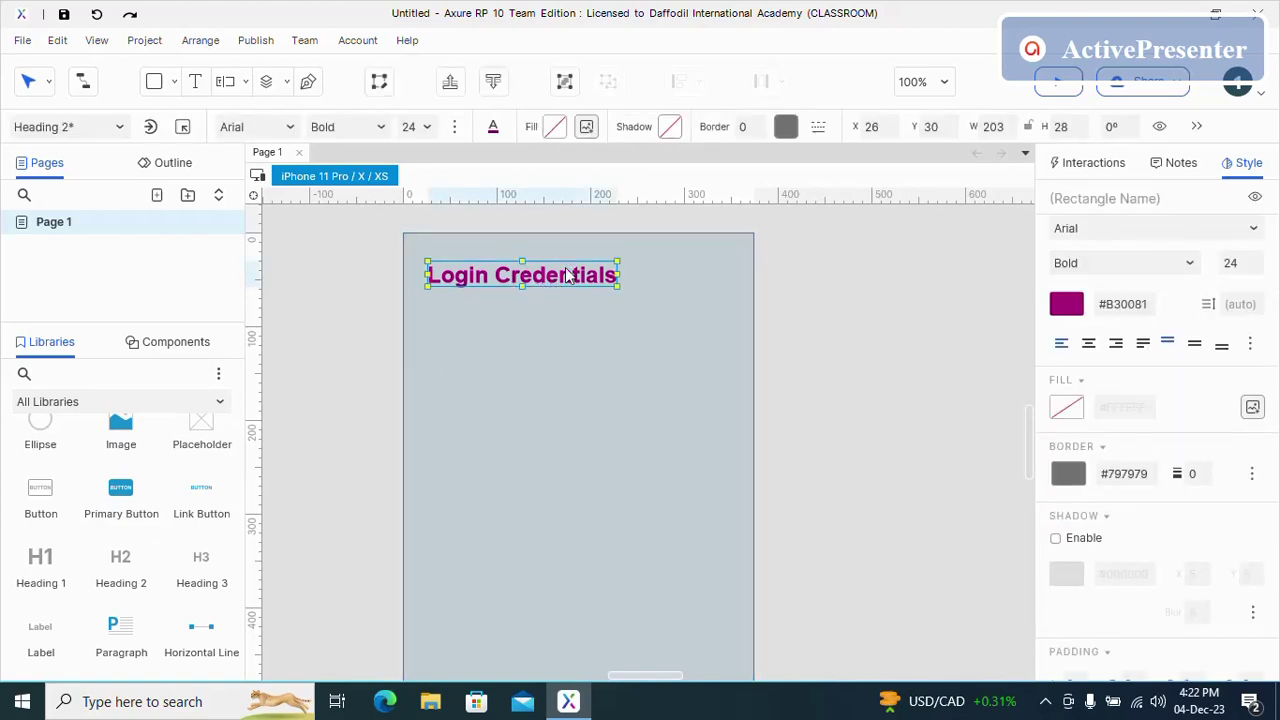
double_click(568, 280)
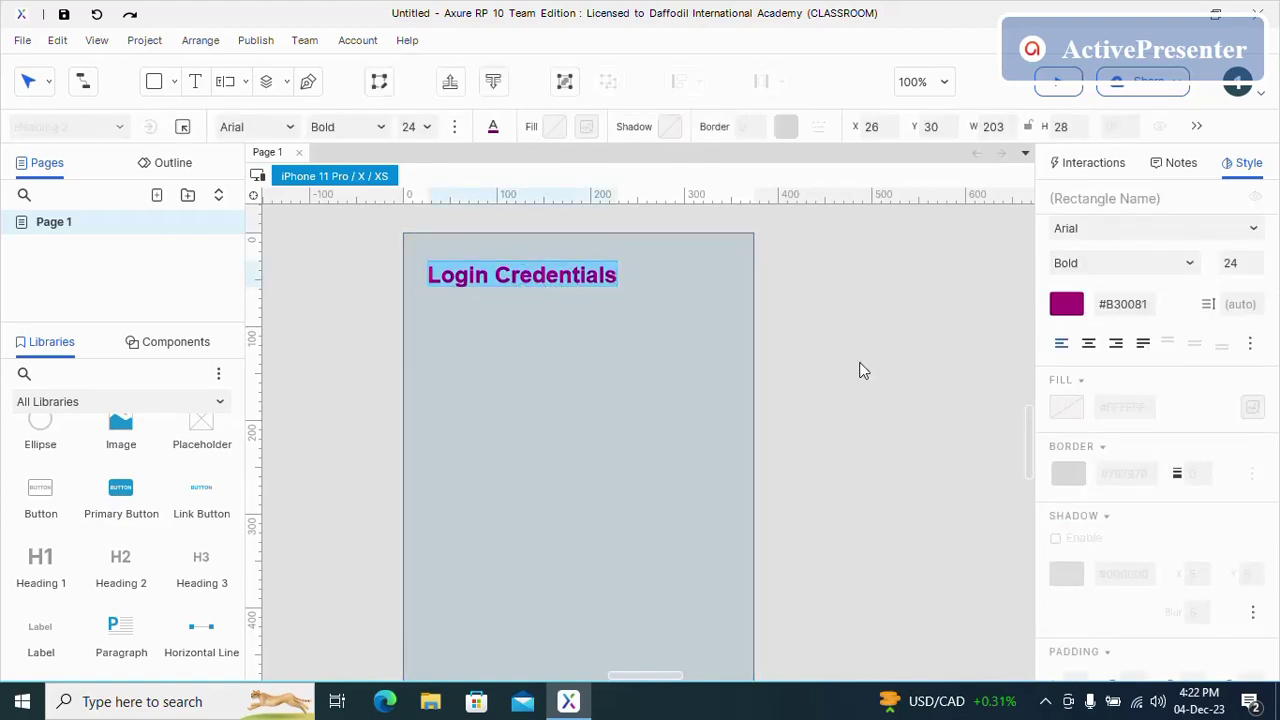
click(1260, 258)
click(1260, 258)
click(1260, 258)
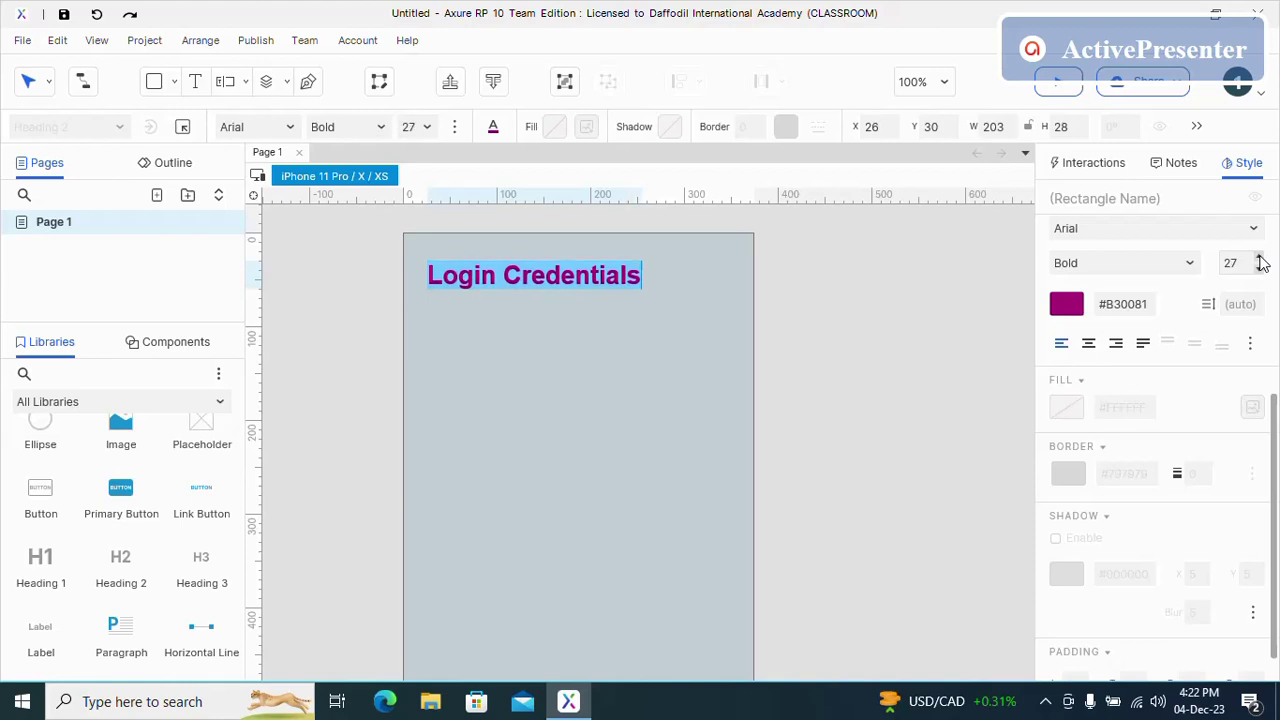
click(1260, 258)
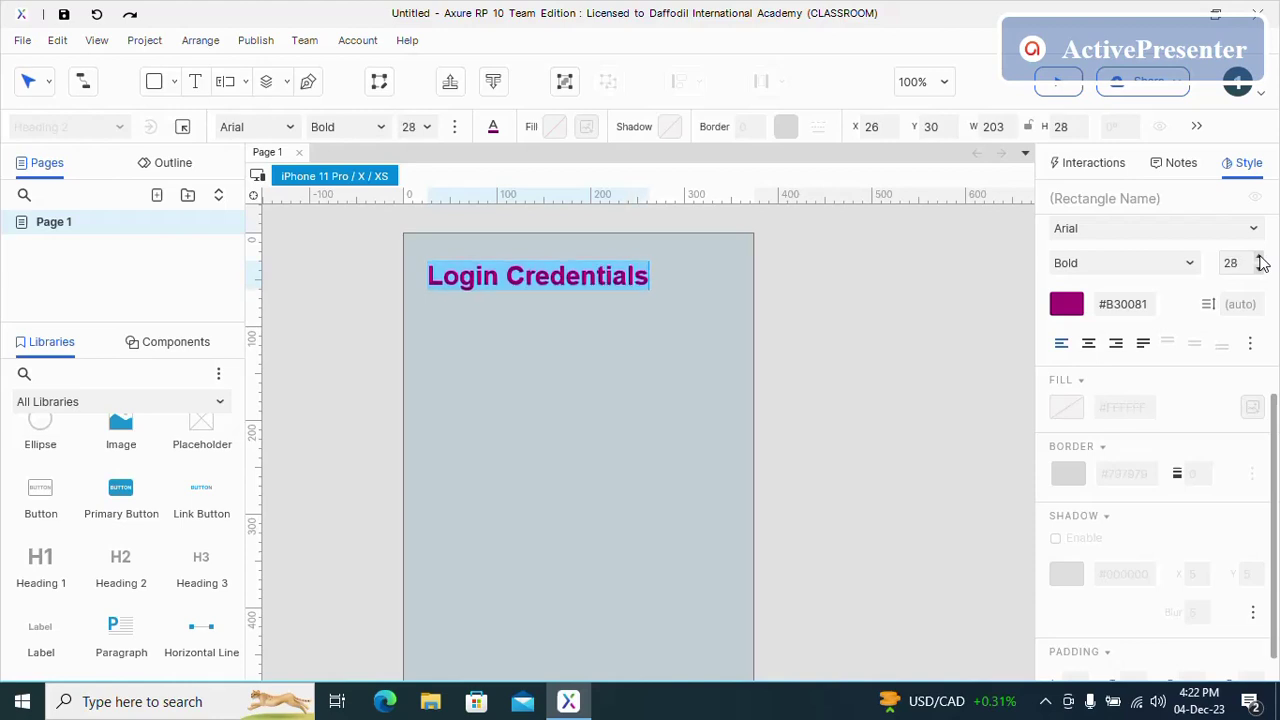
click(590, 288)
mouse_move(586, 273)
mouse_down()
mouse_move(607, 276)
mouse_move(579, 271)
mouse_move(579, 295)
mouse_up()
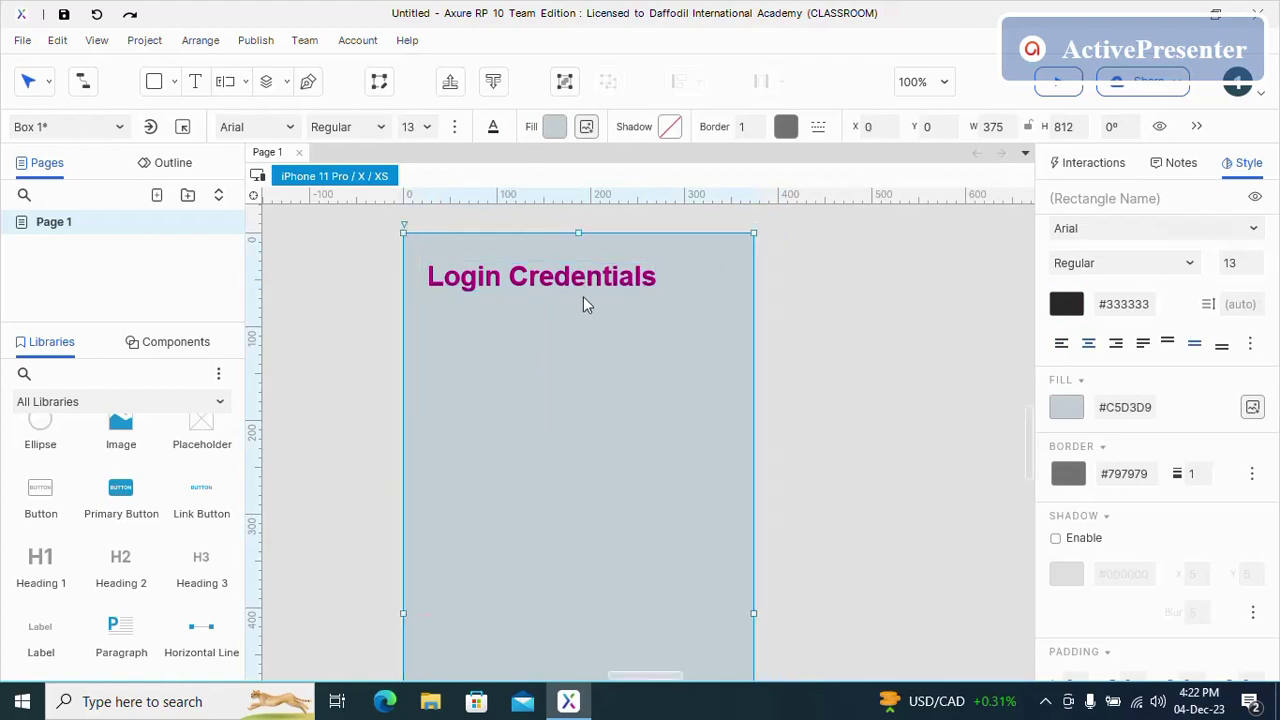
- Move the 'Login Credentials' heading further to the right
click(586, 282)
click(598, 320)
drag(586, 280, 616, 272)
click(608, 314)
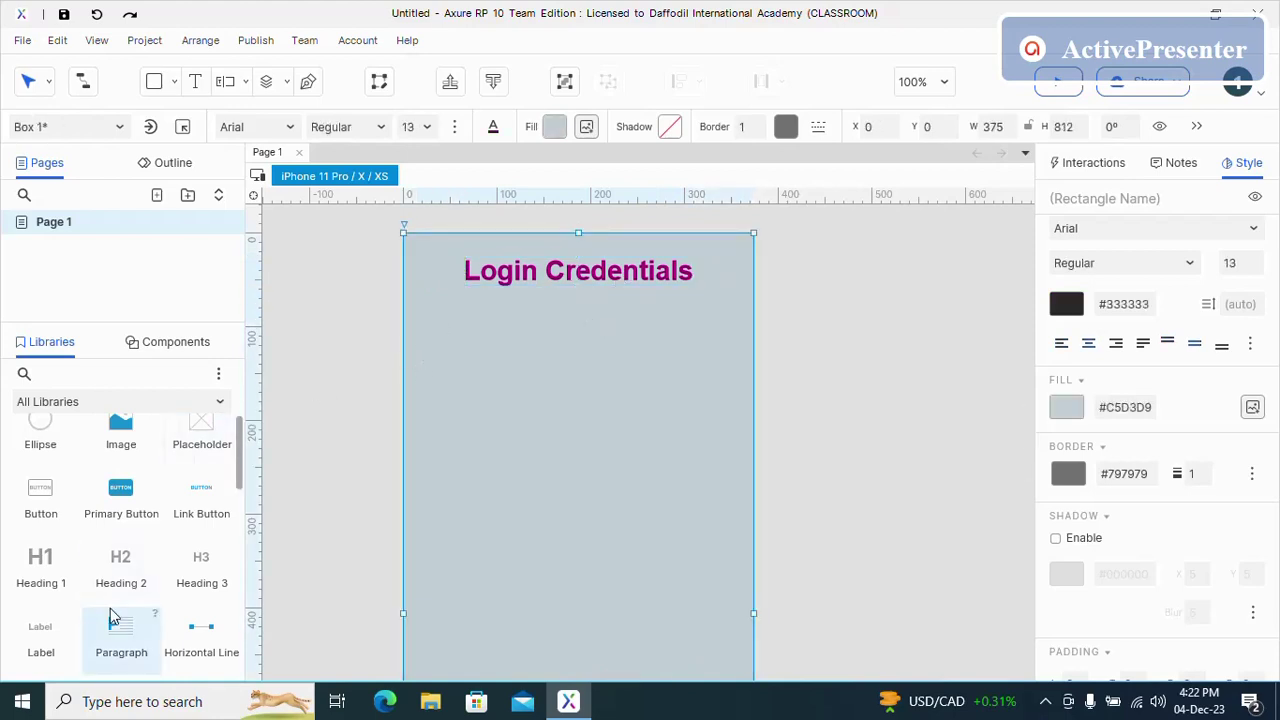
- Add a bold Heading 3 label reading 'Username' below the title
drag(204, 585, 458, 306)
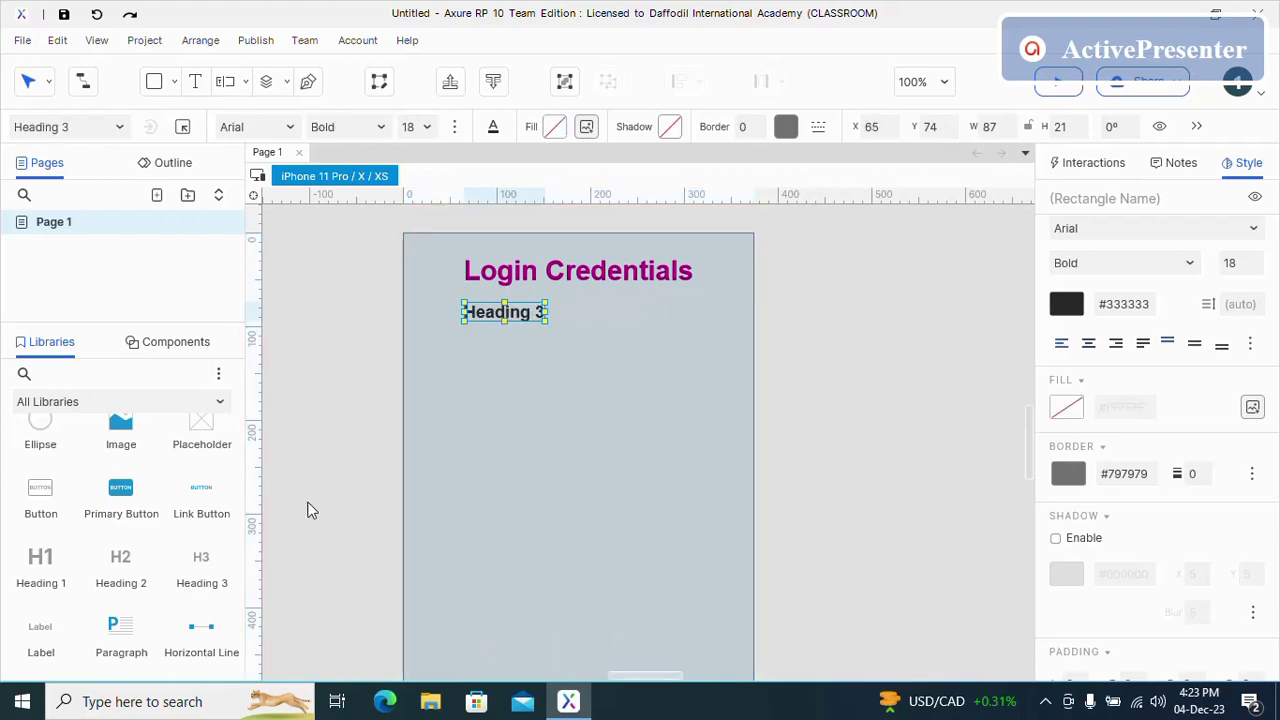
double_click(518, 316)
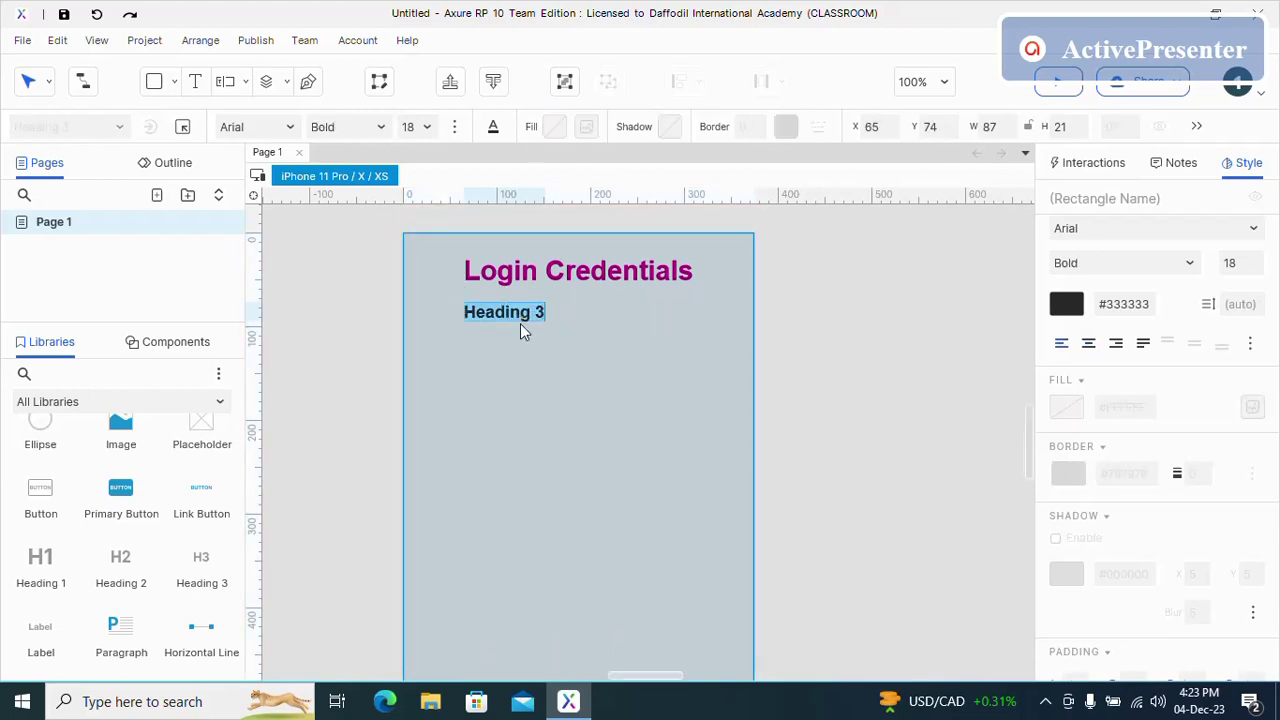
text(Username)
- Place a 300 × 25 Text Field from Forms below the Username label
click(520, 345)
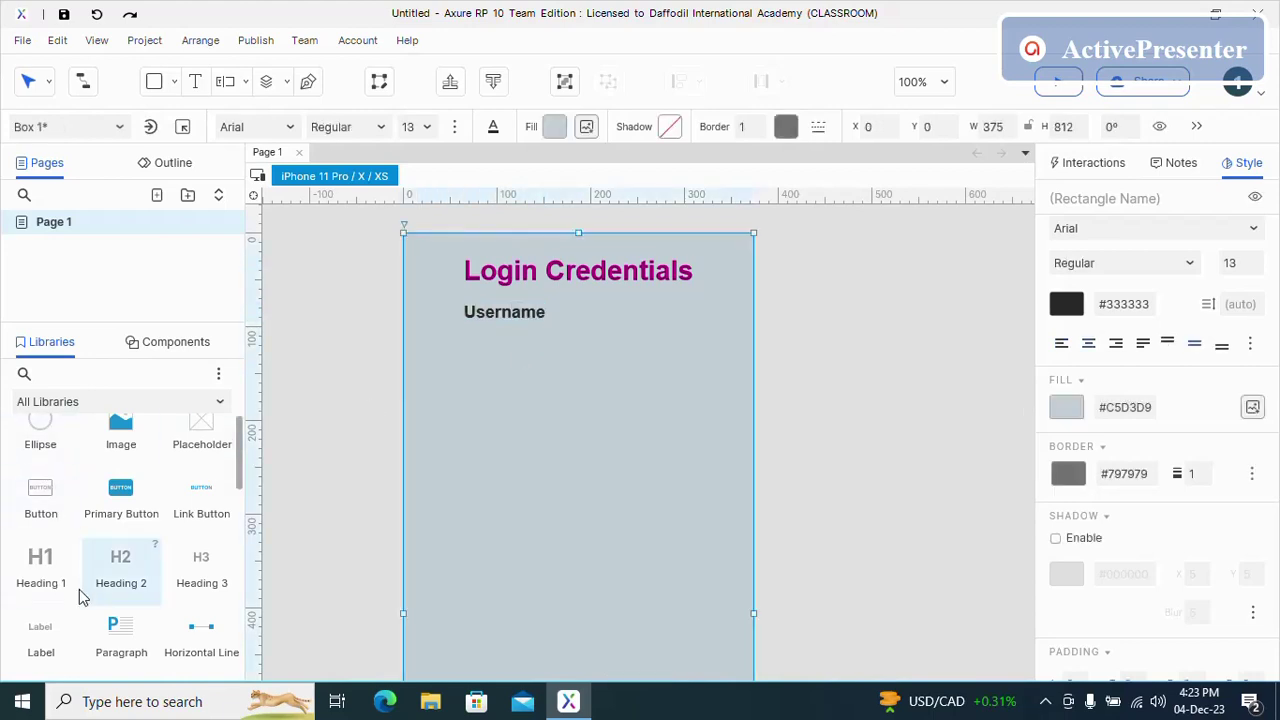
scroll(80, 595, down, 6)
drag(30, 540, 461, 338)
click(461, 452)
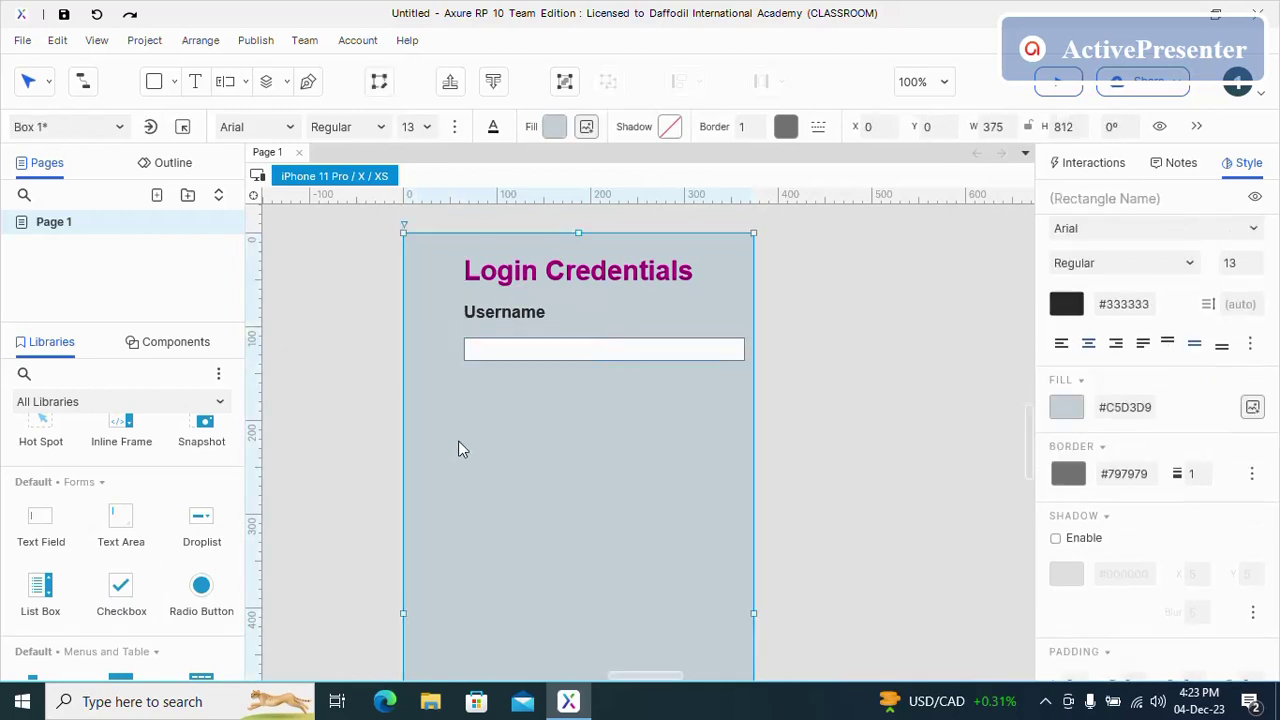
- Shift the title 26 px left and align the text field under Username
click(547, 279)
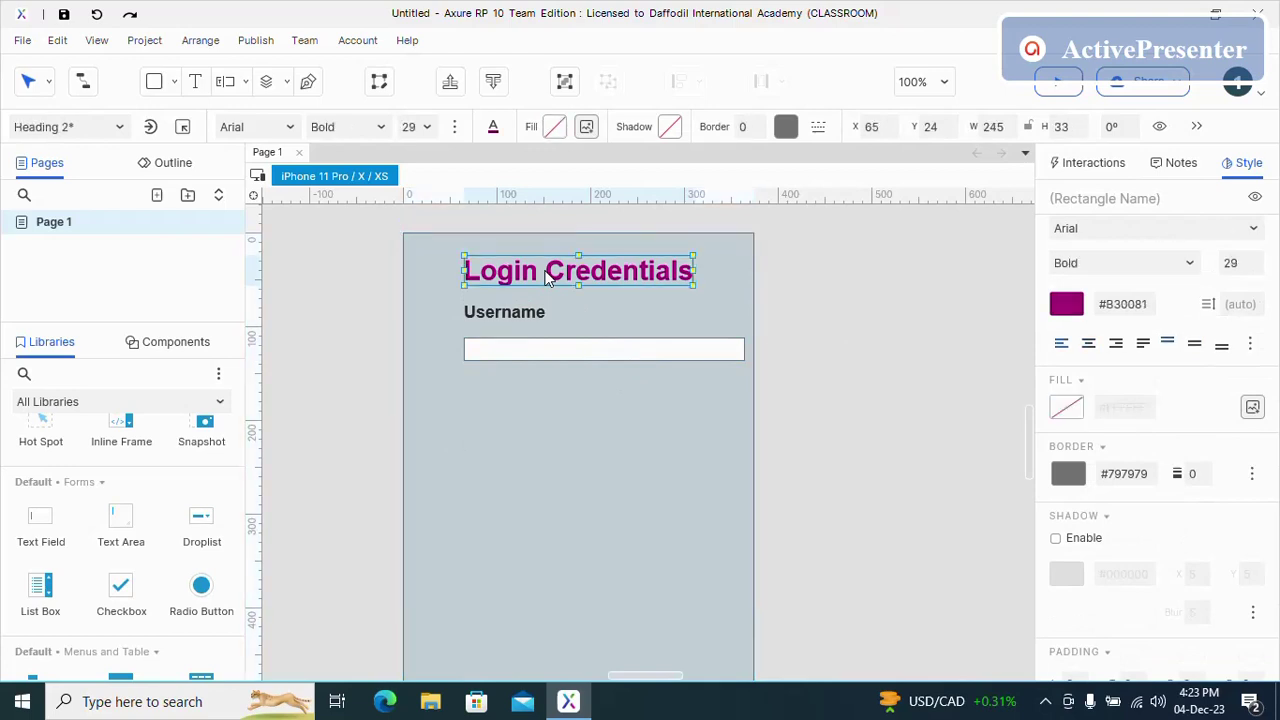
drag(533, 279, 508, 333)
click(511, 392)
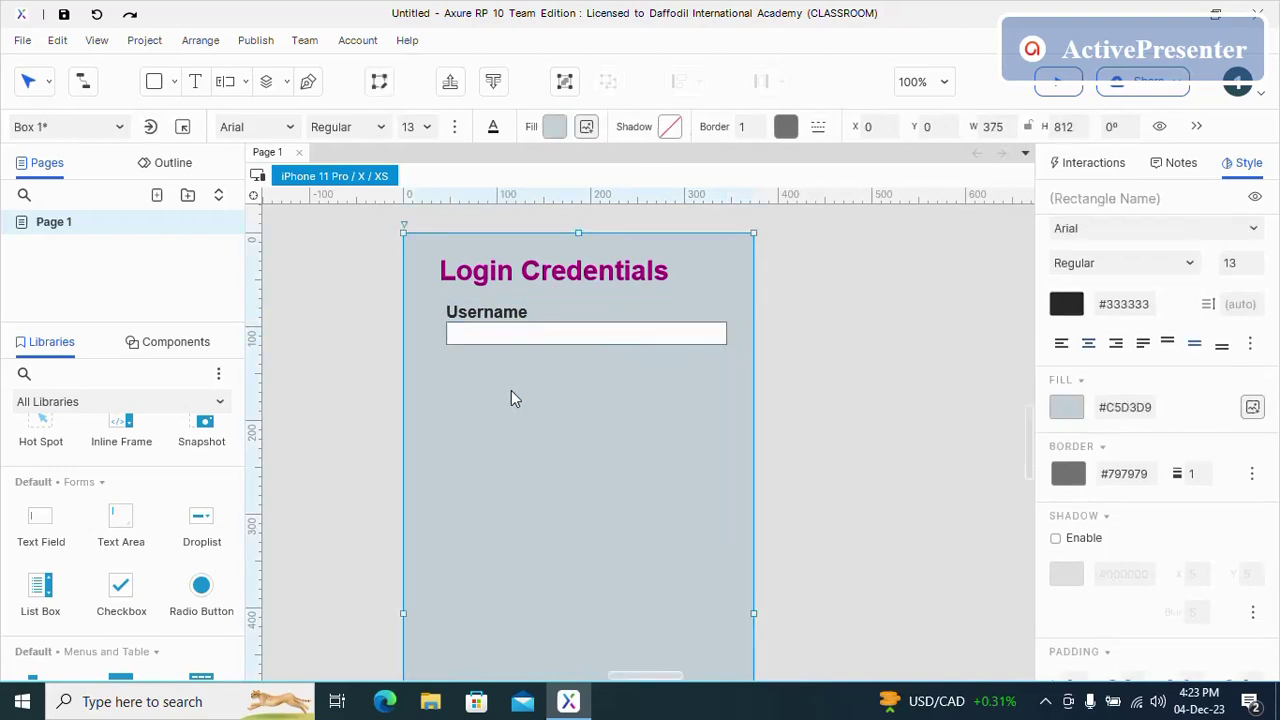
- Copy the Username label and paste the duplicate below the text field
click(522, 312)
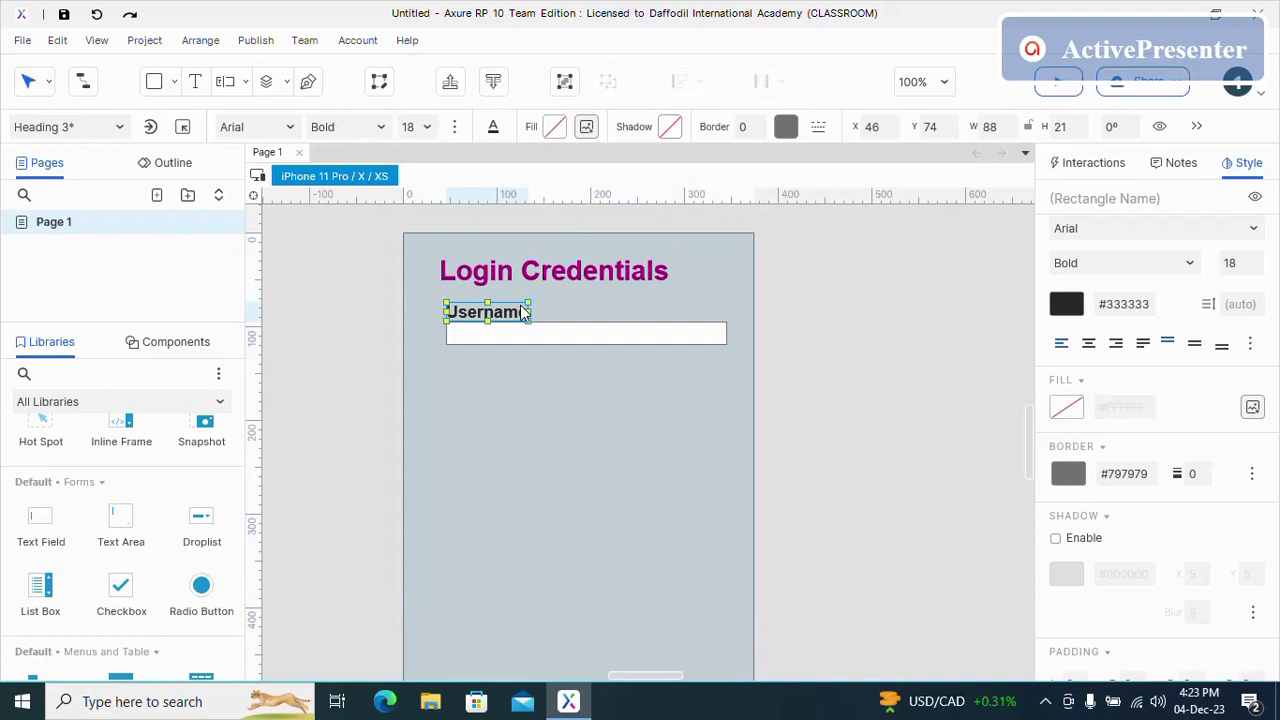
right_click(522, 312)
click(574, 128)
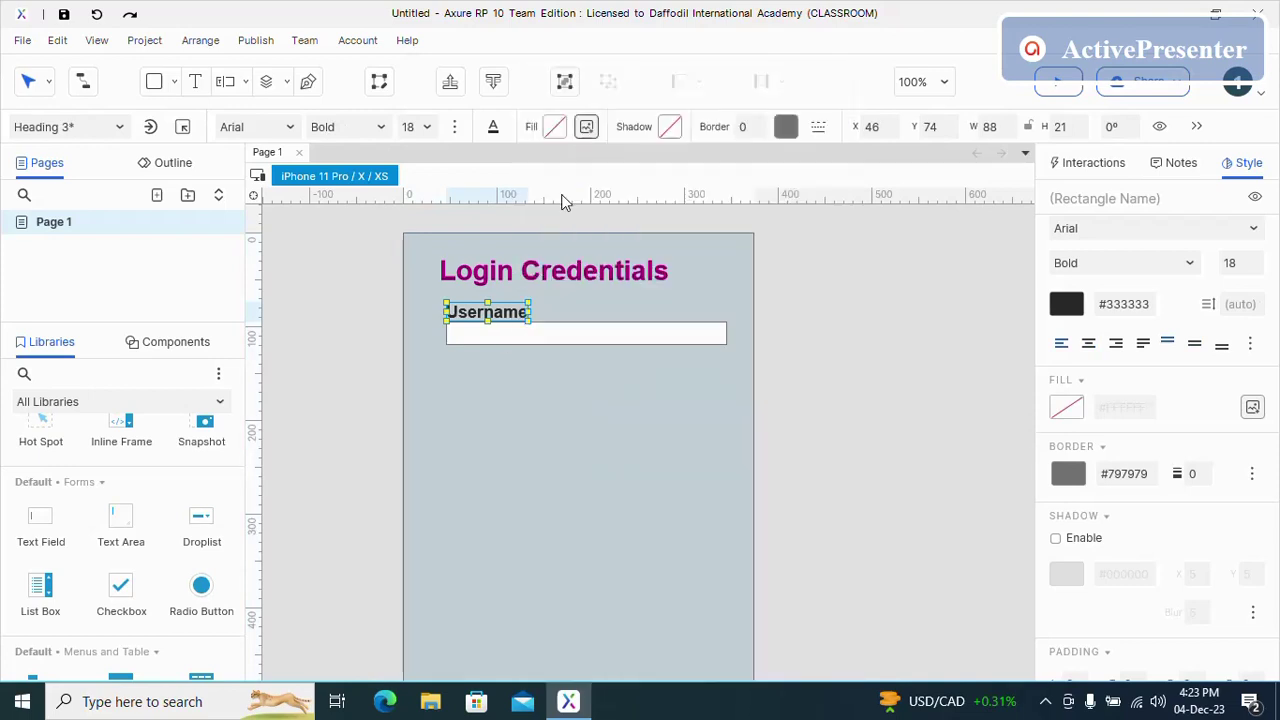
right_click(508, 449)
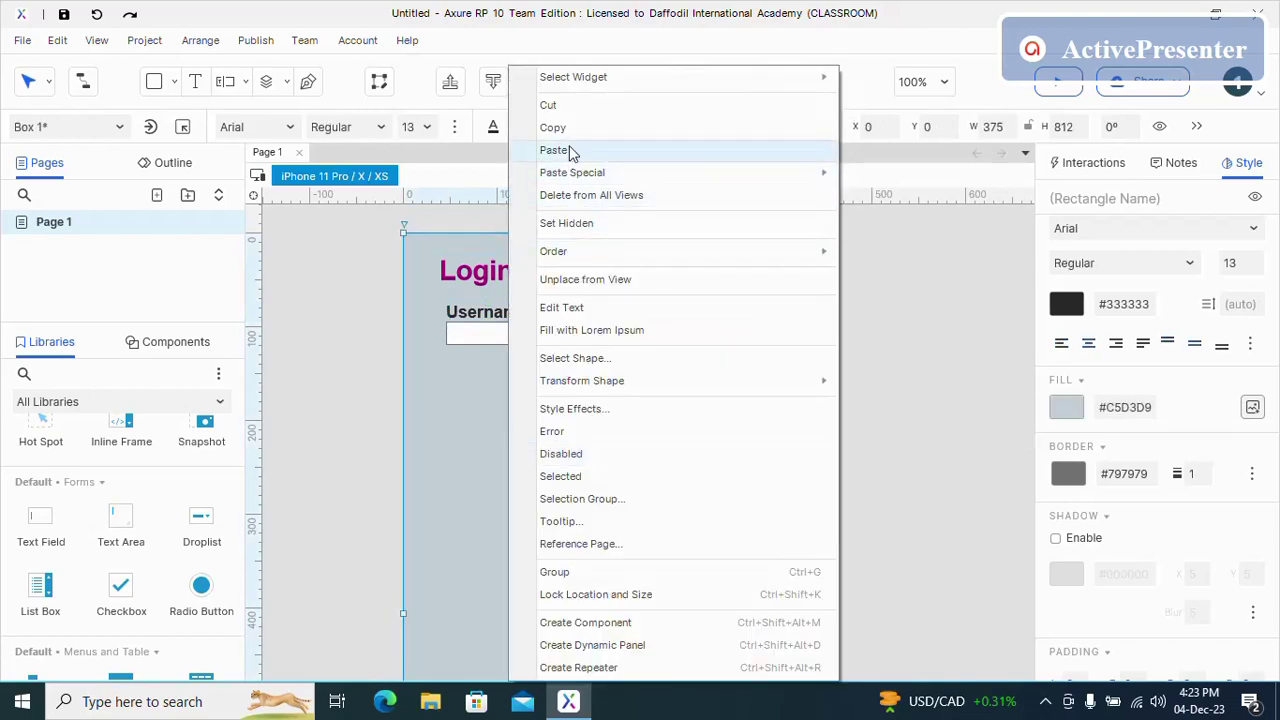
click(553, 150)
drag(562, 461, 504, 369)
click(508, 411)
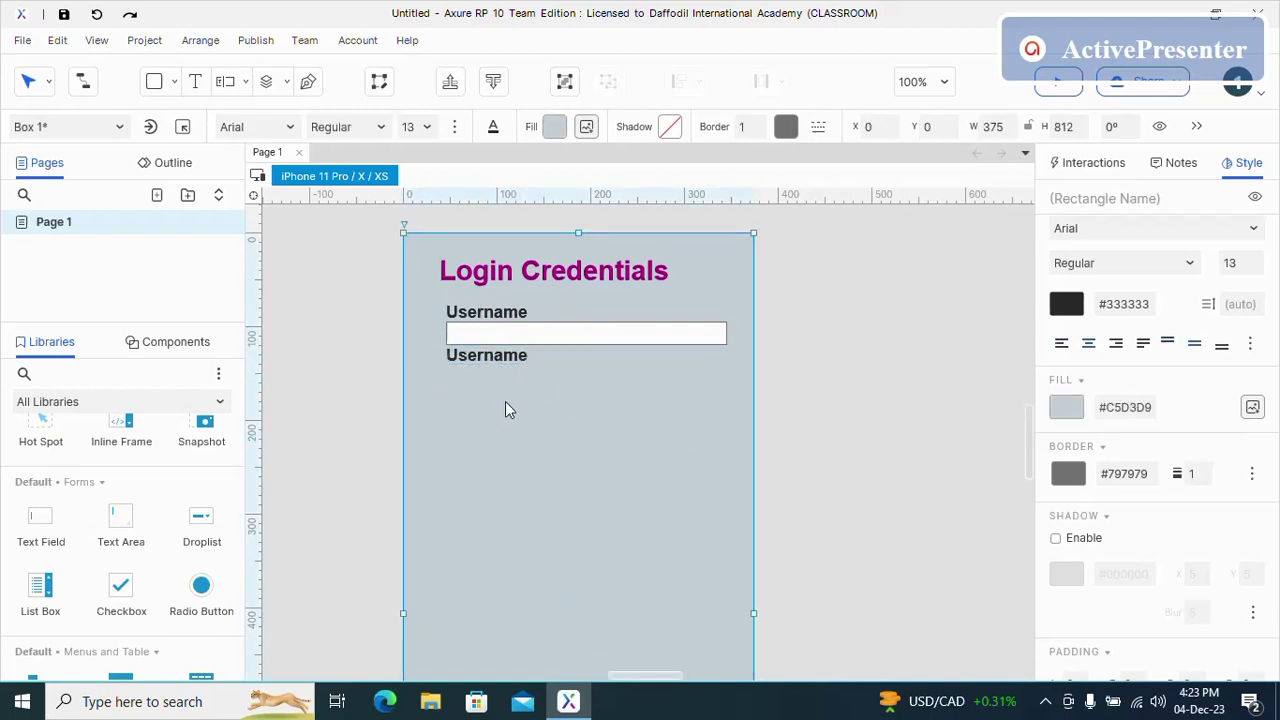
- Rename the copied label to 'Password'
click(516, 358)
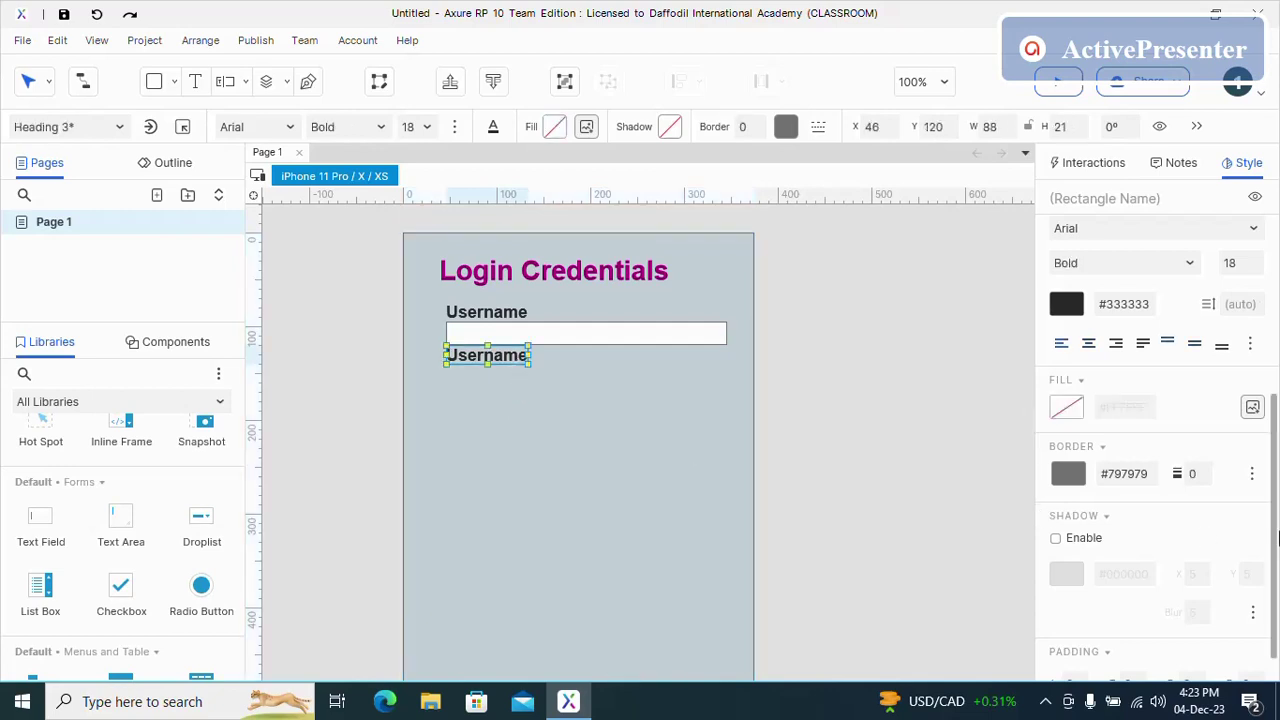
scroll(1191, 497, up, 5)
scroll(1191, 497, down, 5)
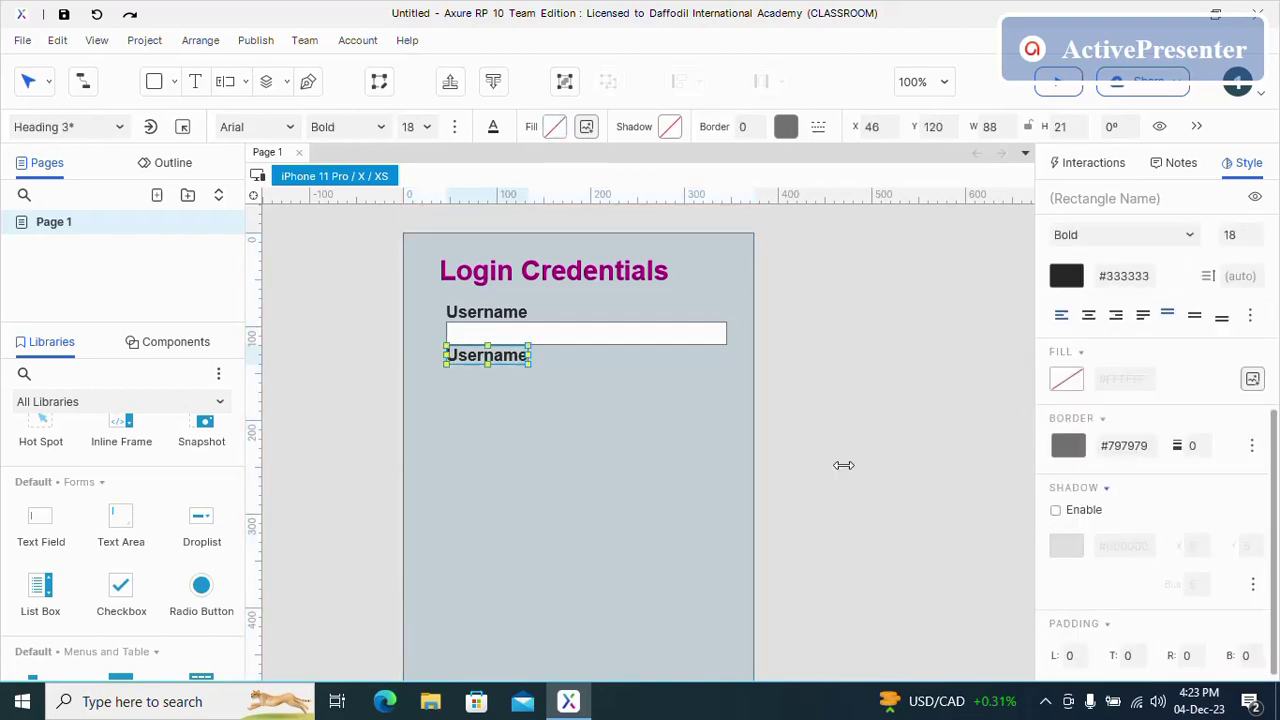
double_click(516, 360)
text(P)
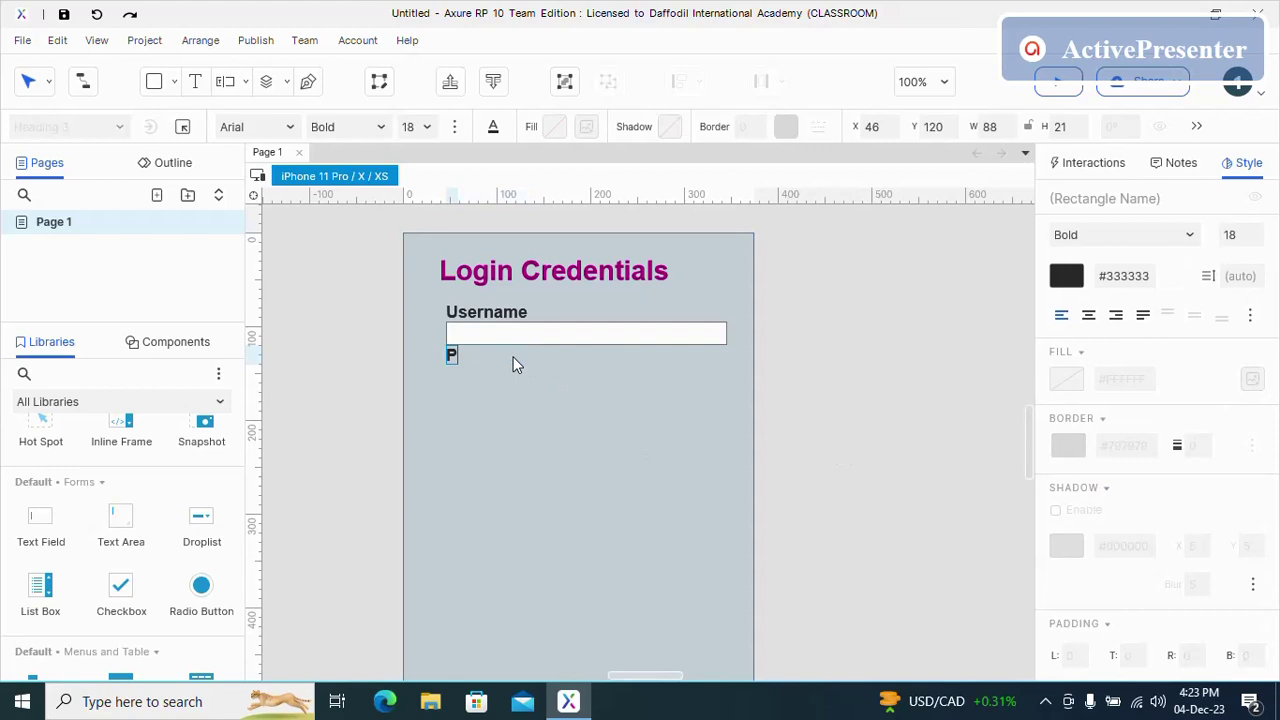
text(assword)
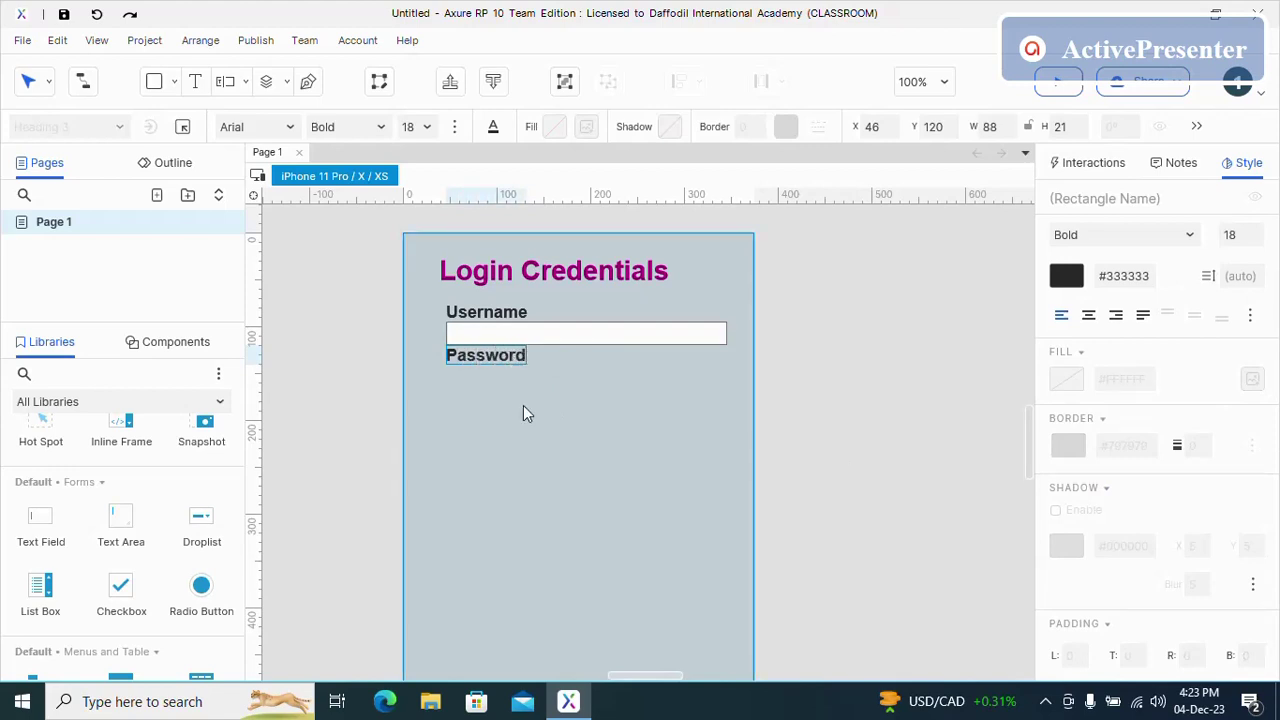
click(523, 405)
- Copy the username input field and drop the duplicate under the Password label
right_click(610, 338)
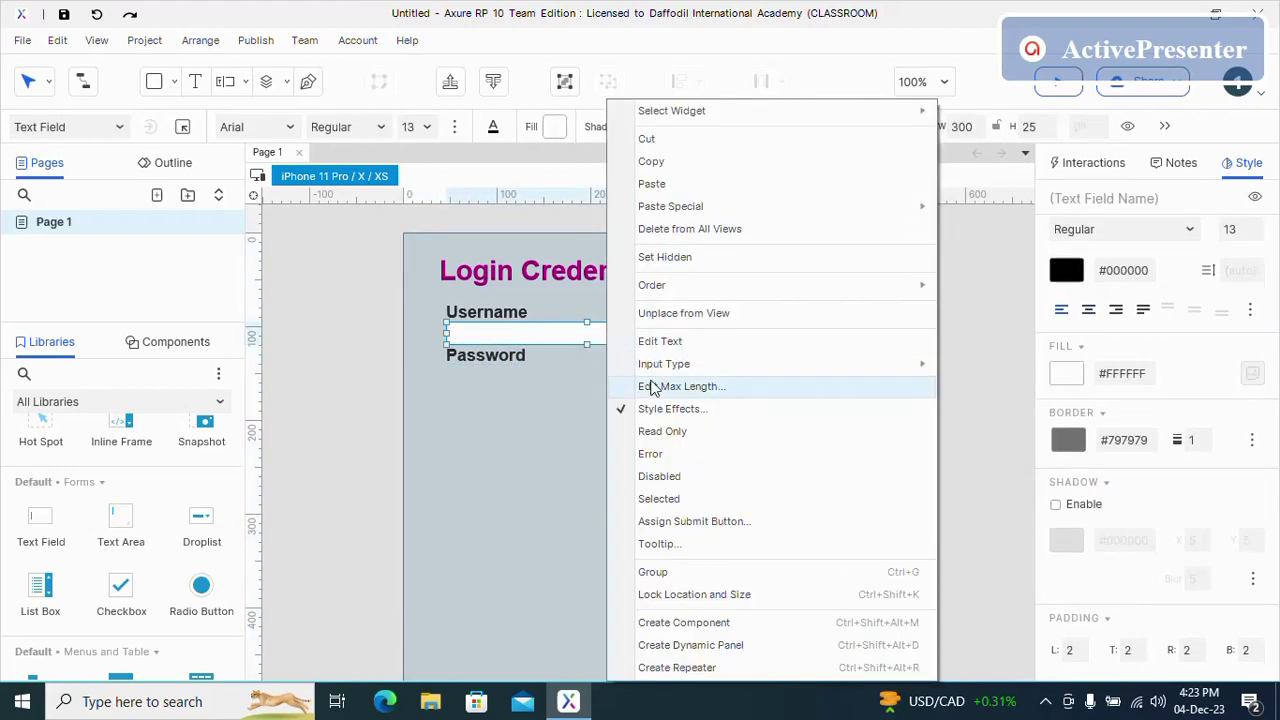
click(650, 163)
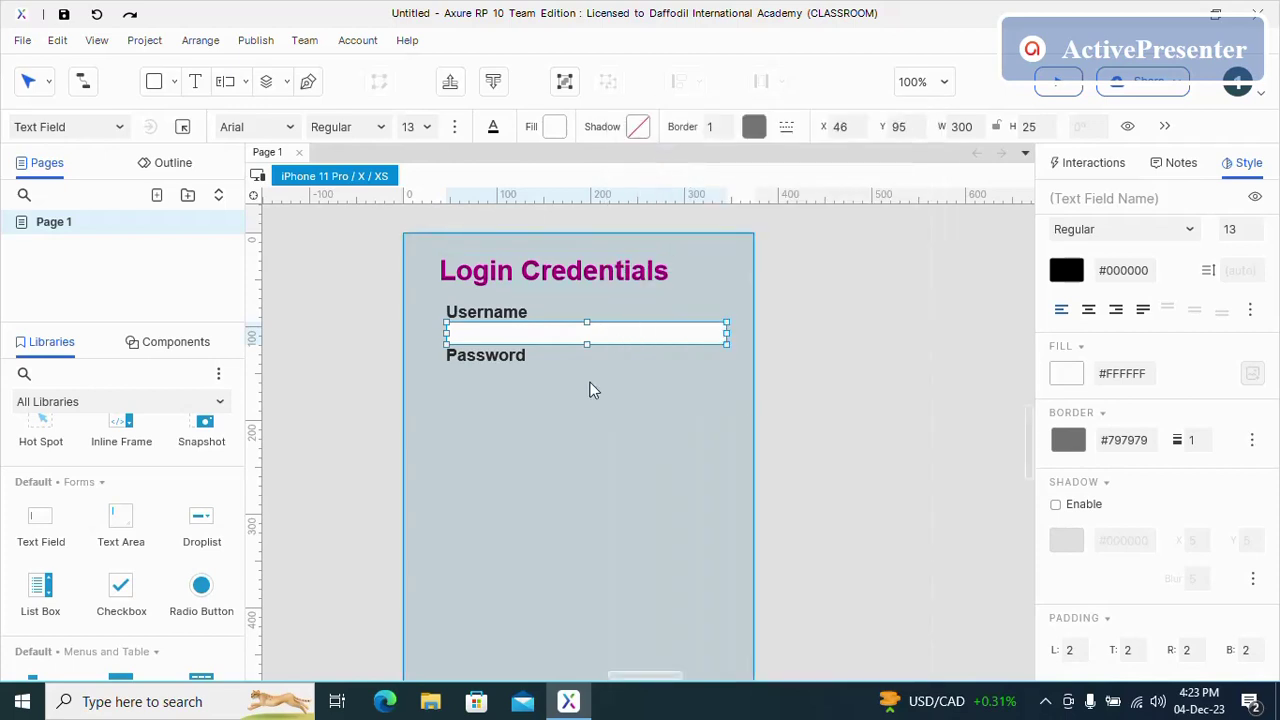
right_click(592, 510)
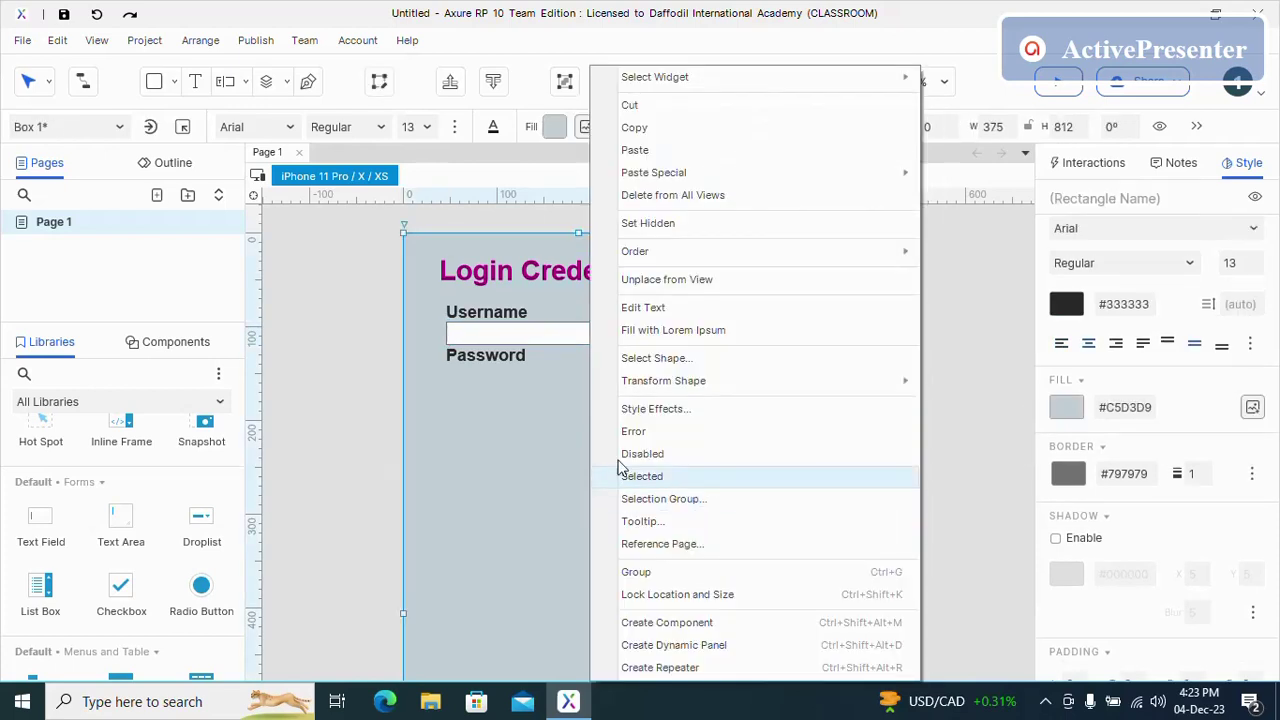
click(646, 162)
drag(654, 394, 500, 379)
- Bump the Username field's font size and stretch the field to height 33
click(500, 363)
click(560, 335)
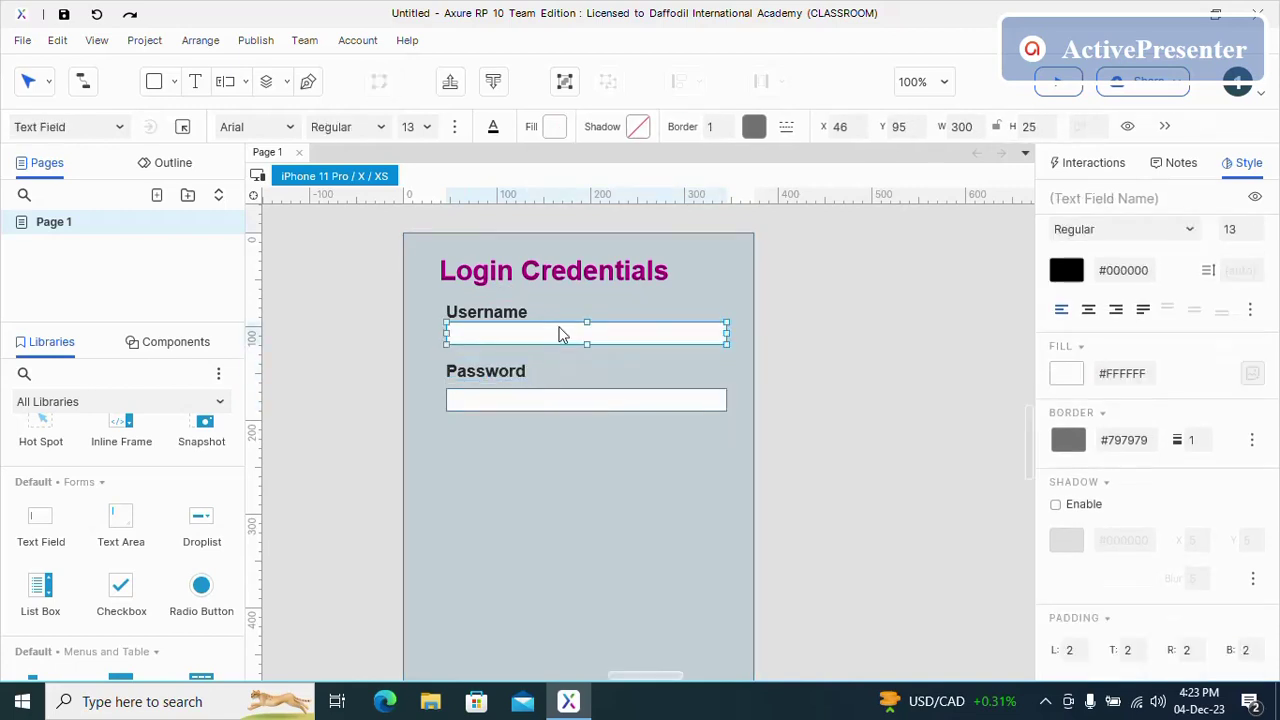
scroll(1229, 323, up, 2)
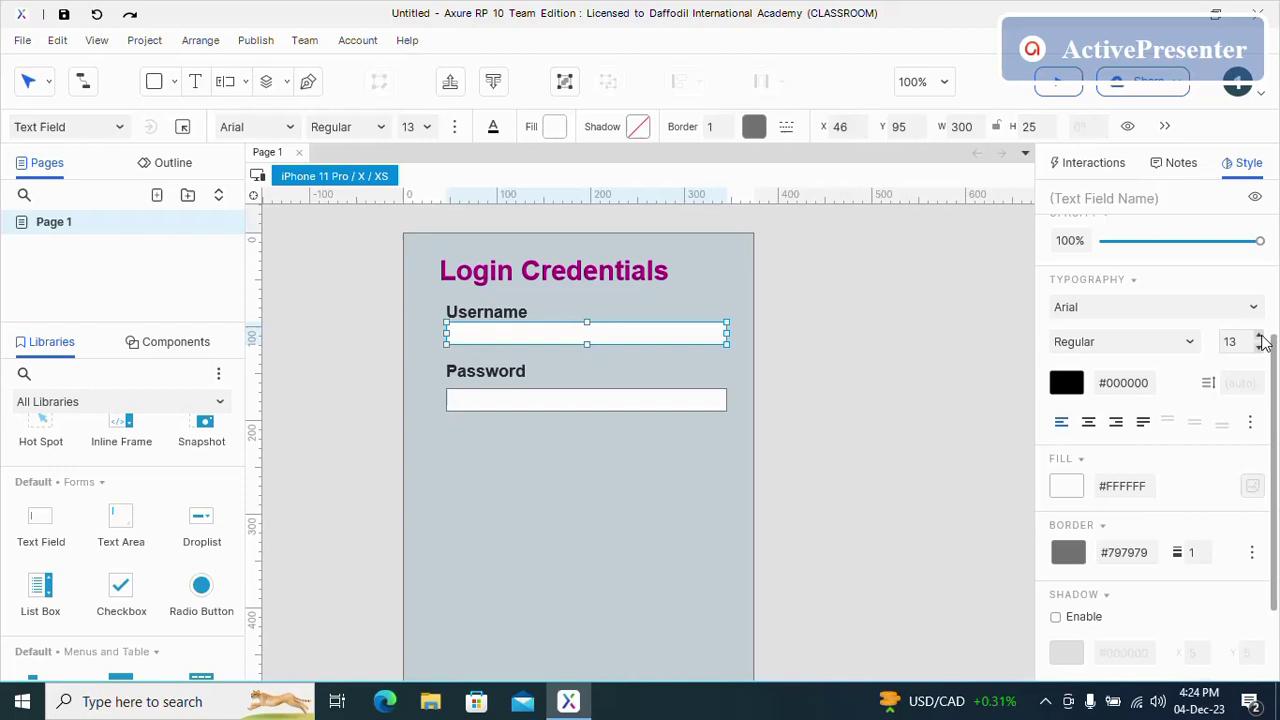
click(1260, 337)
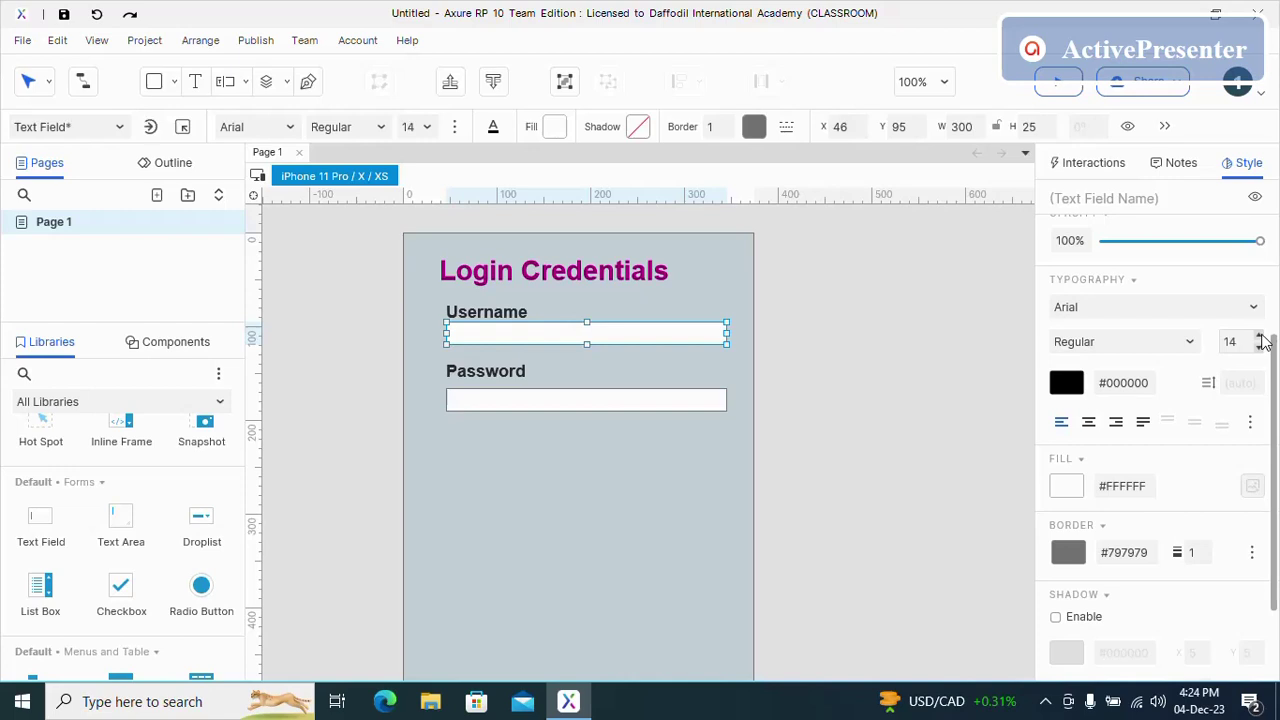
click(719, 421)
click(631, 340)
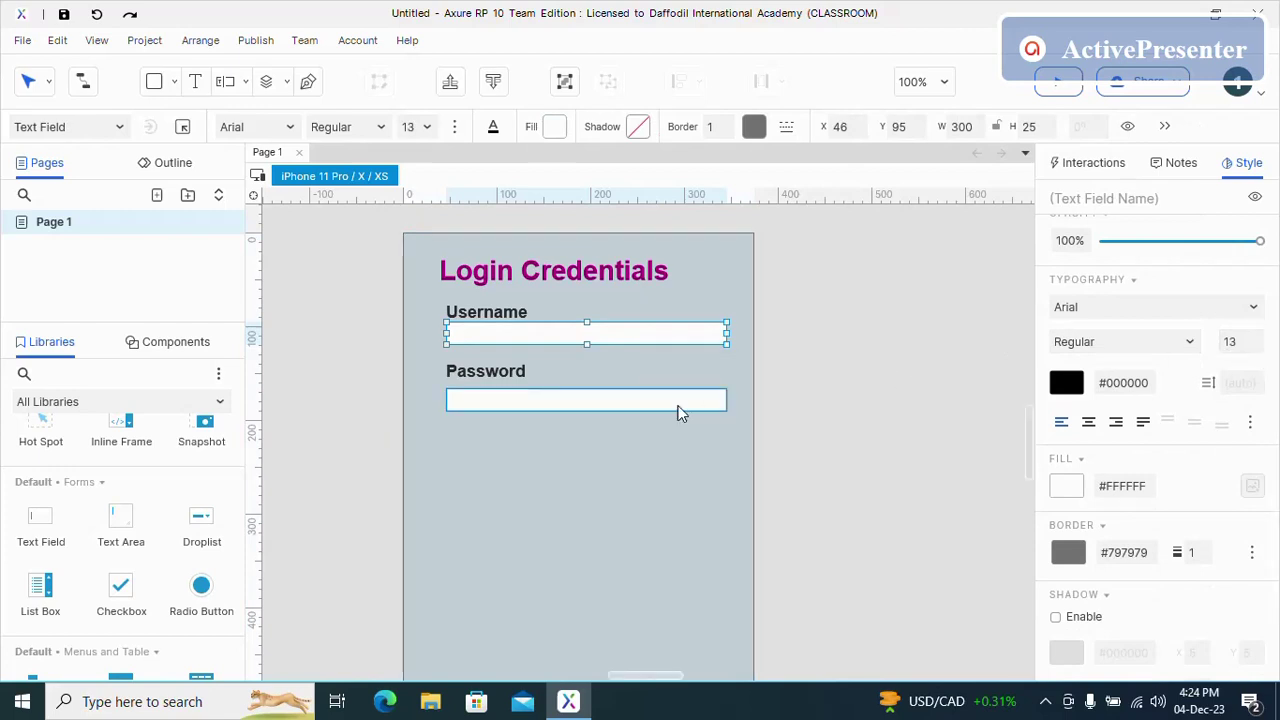
click(583, 468)
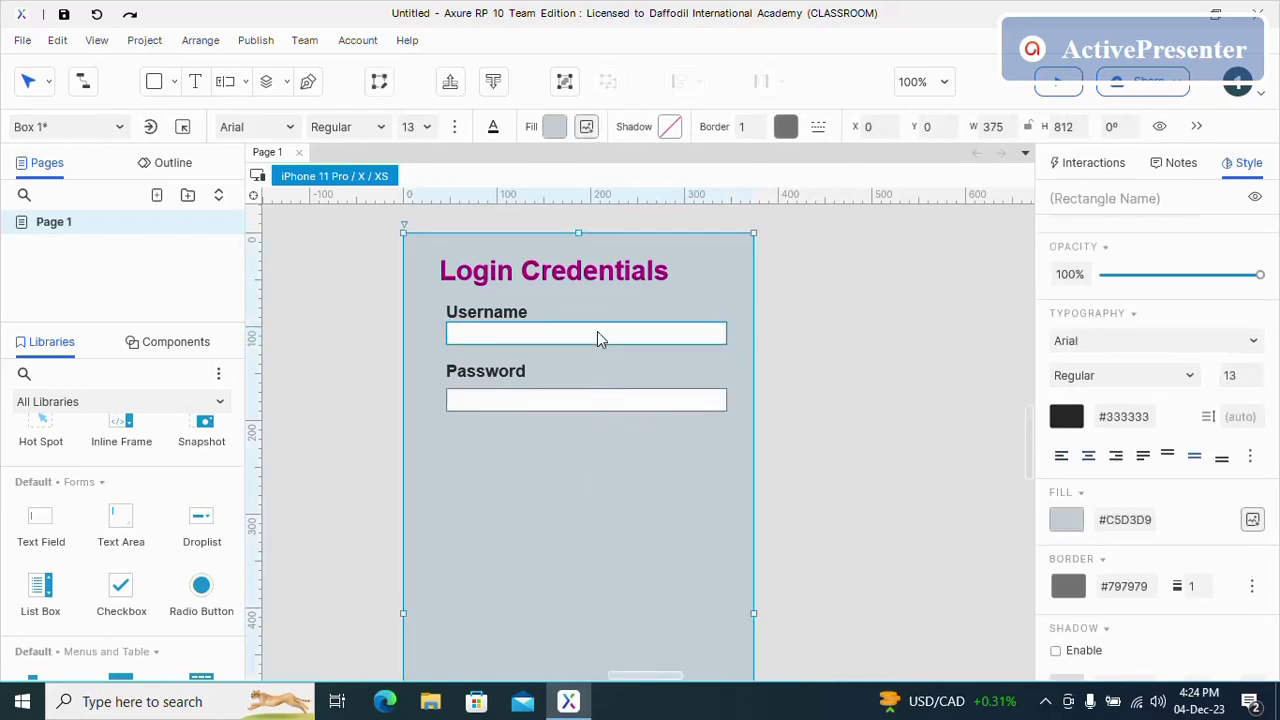
click(597, 338)
drag(587, 345, 587, 352)
- Paste a fresh copy of the 300 × 33 Username field beneath the Password label
click(597, 400)
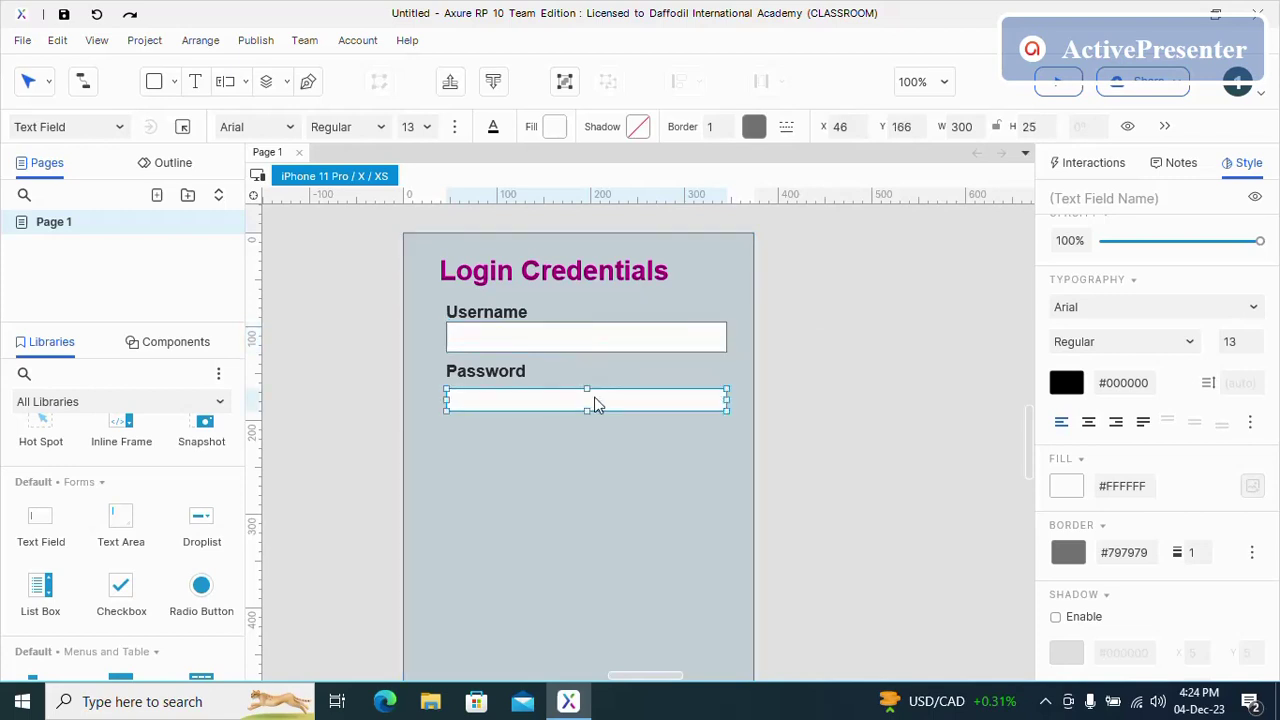
click(586, 363)
click(585, 334)
right_click(585, 334)
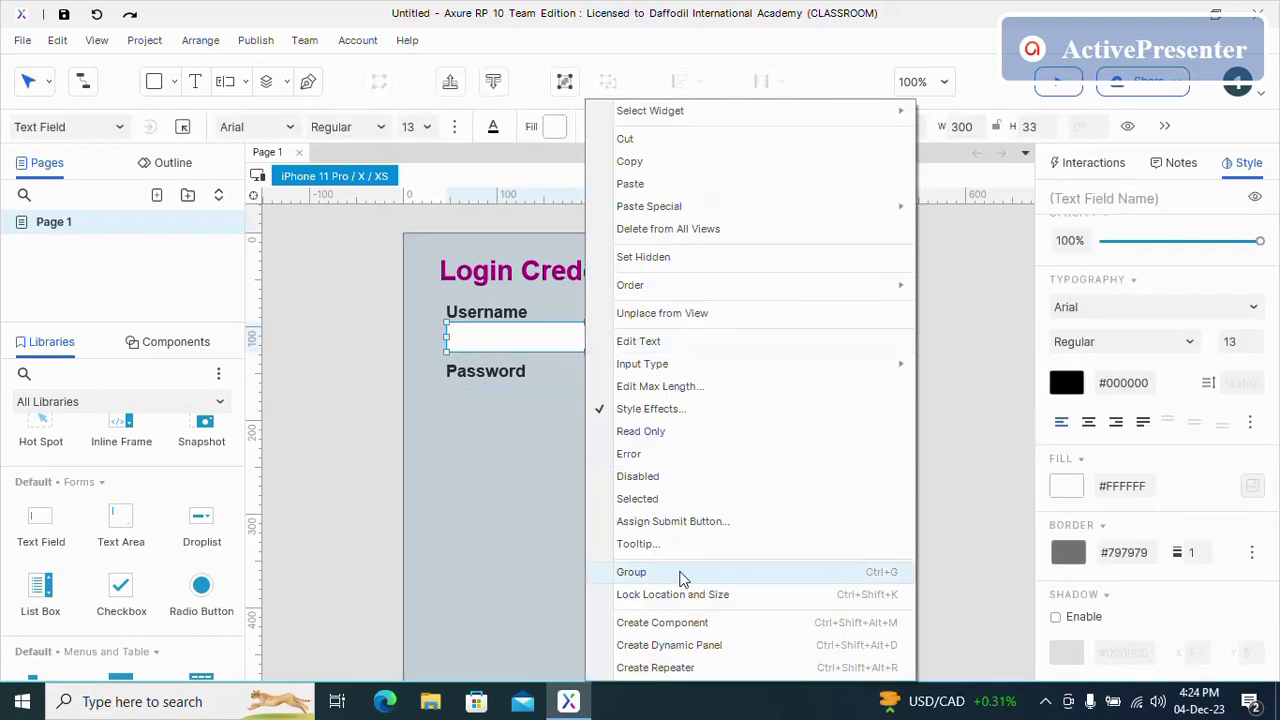
click(629, 161)
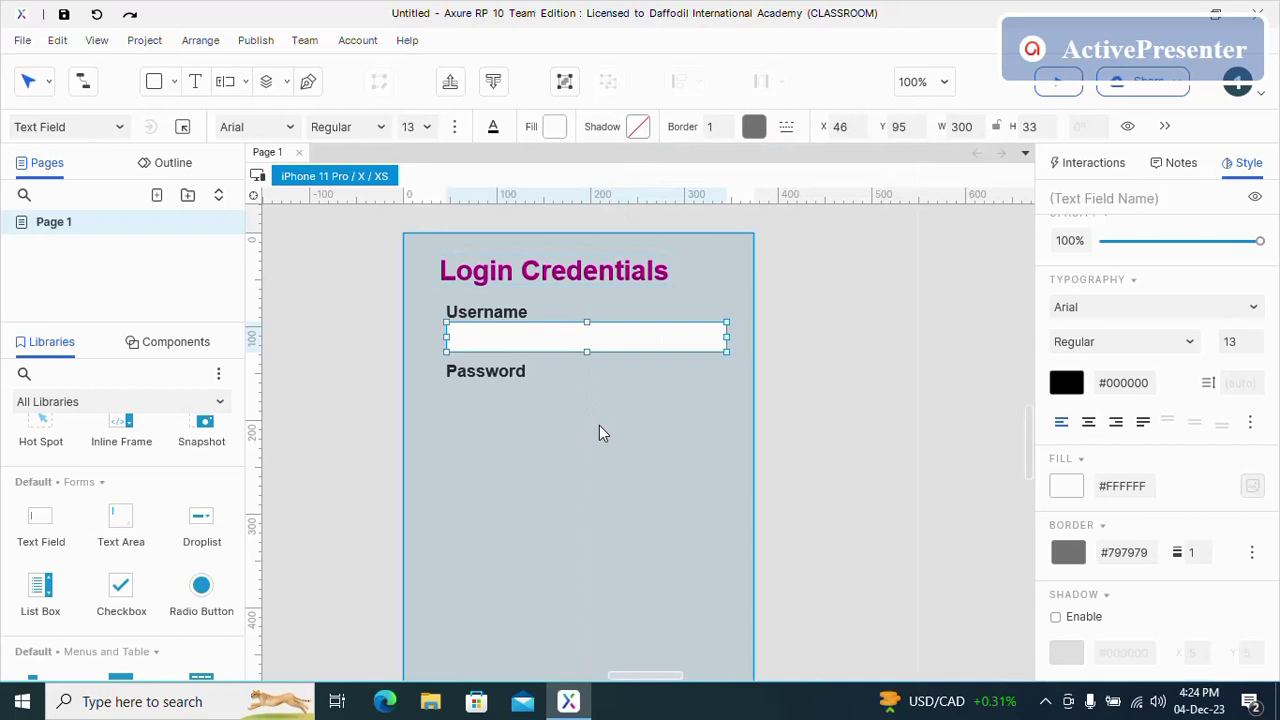
right_click(599, 432)
click(660, 150)
drag(643, 420, 534, 398)
click(520, 440)
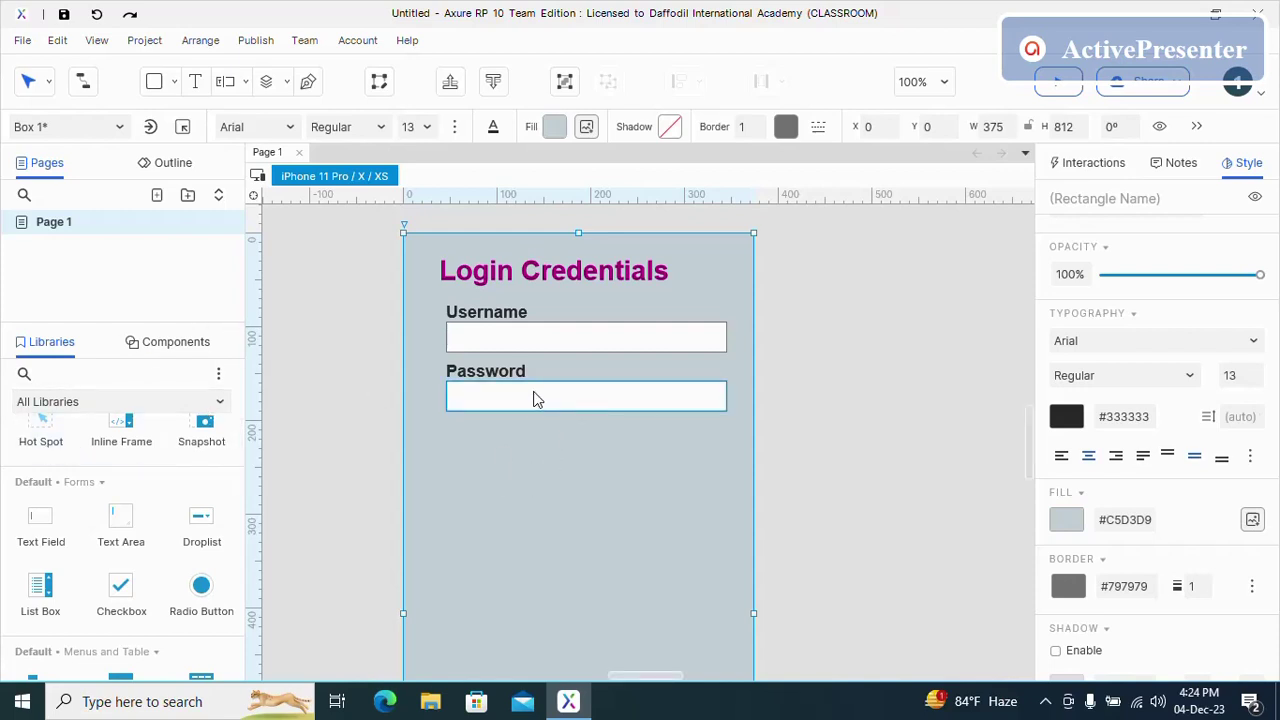
- Name the Username text field 'username'
click(627, 336)
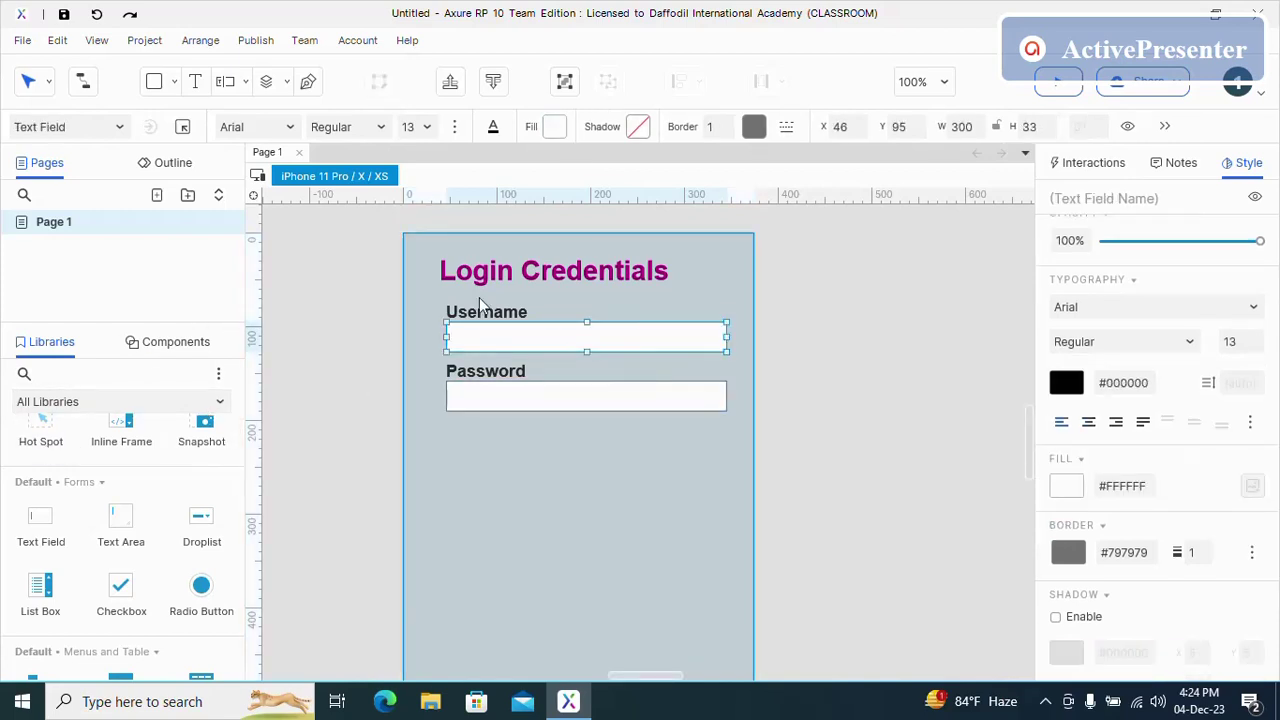
scroll(1195, 282, up, 3)
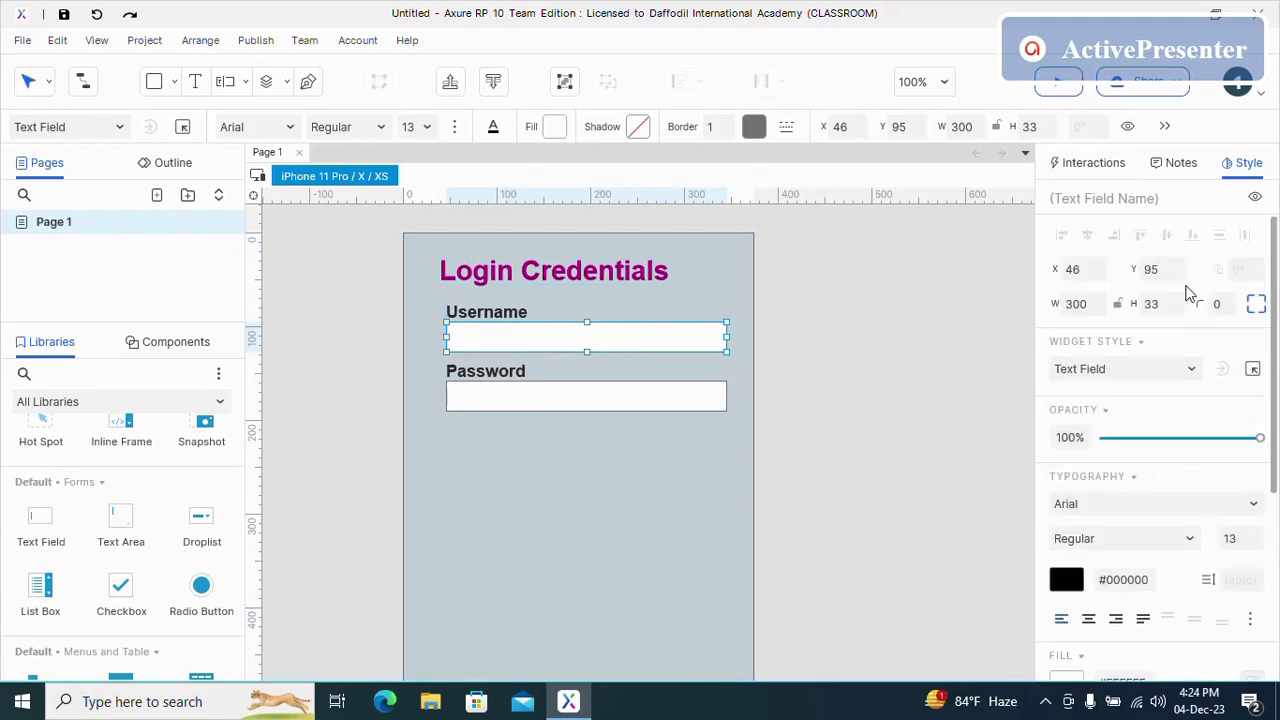
click(1150, 199)
text(userna)
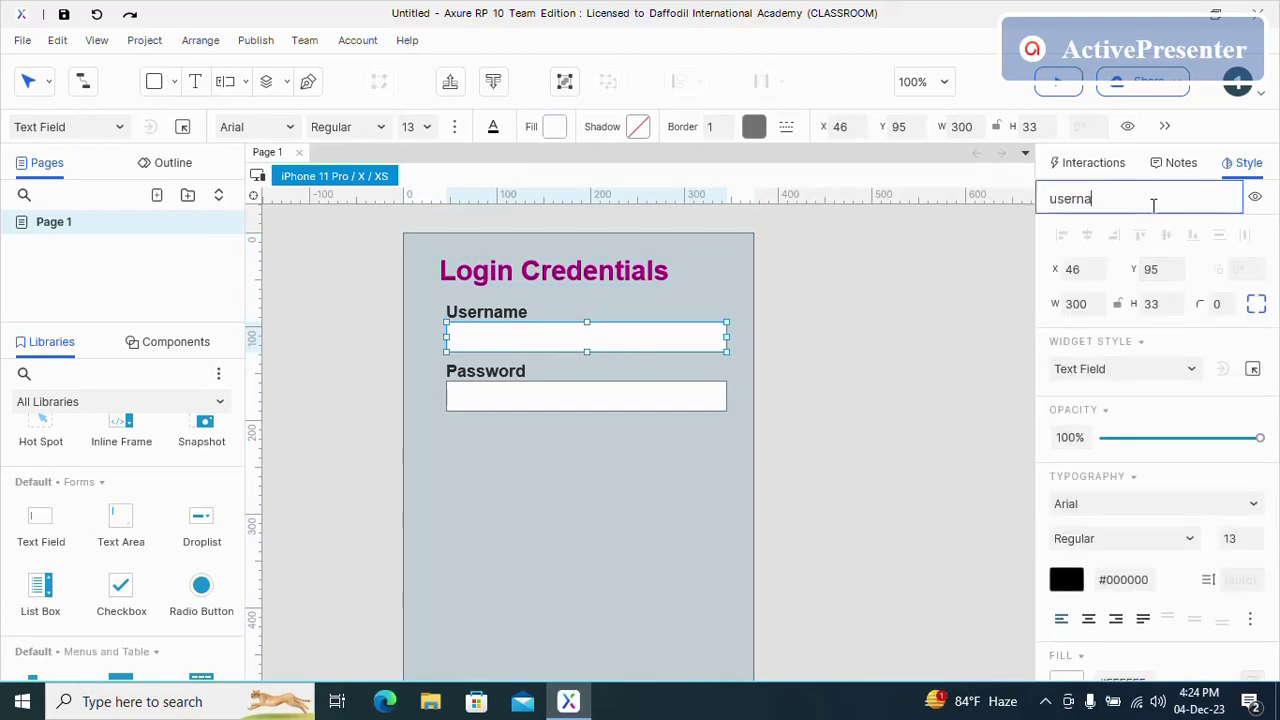
text(me)
scroll(1163, 510, down, 3)
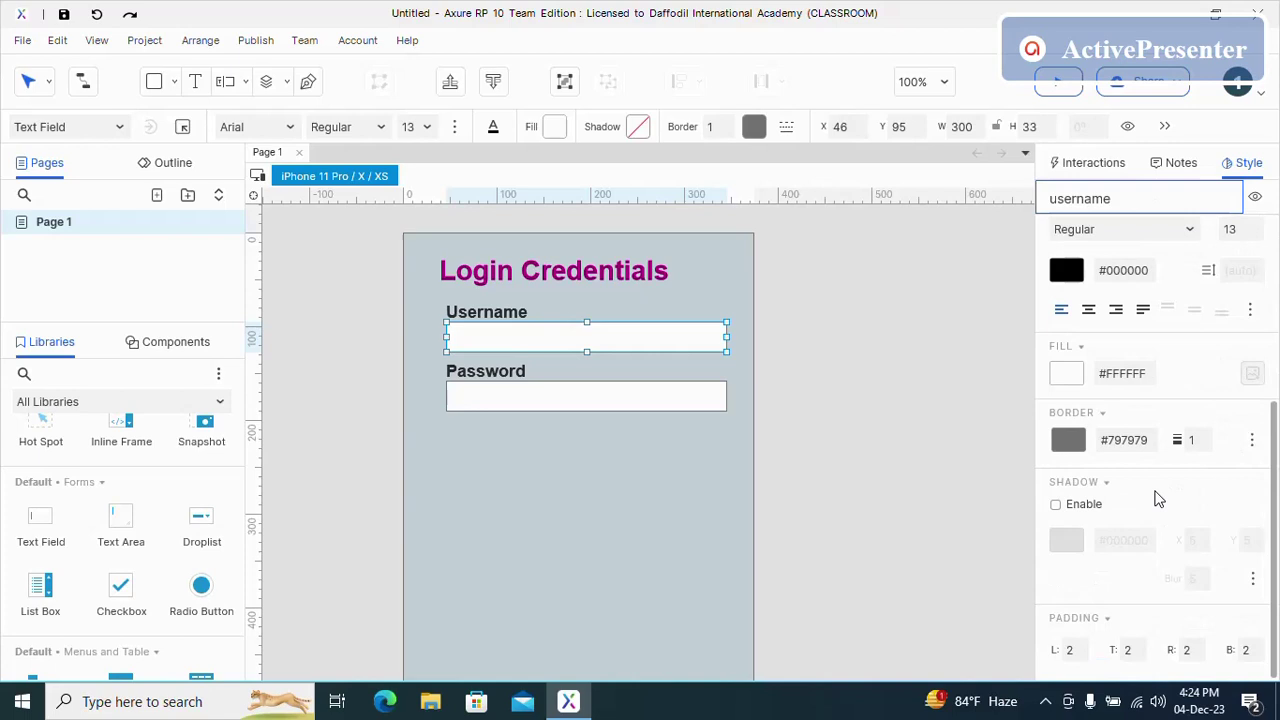
scroll(1150, 500, up, 5)
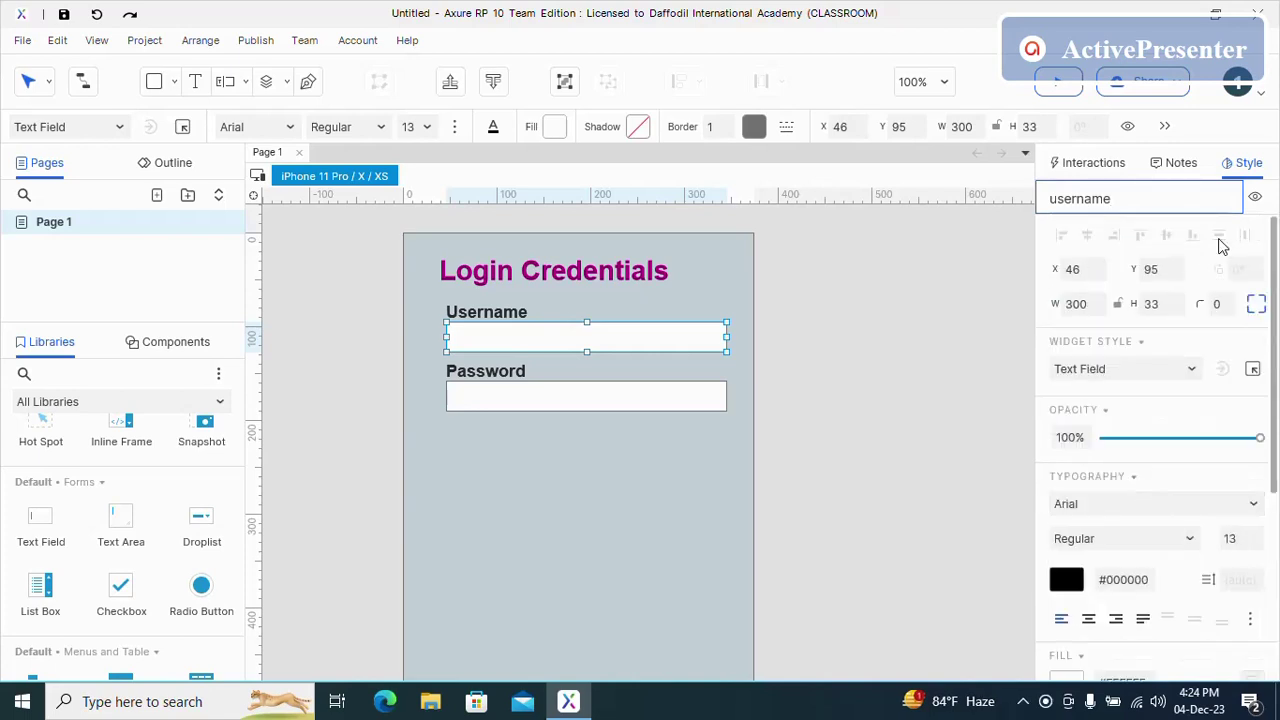
click(1090, 163)
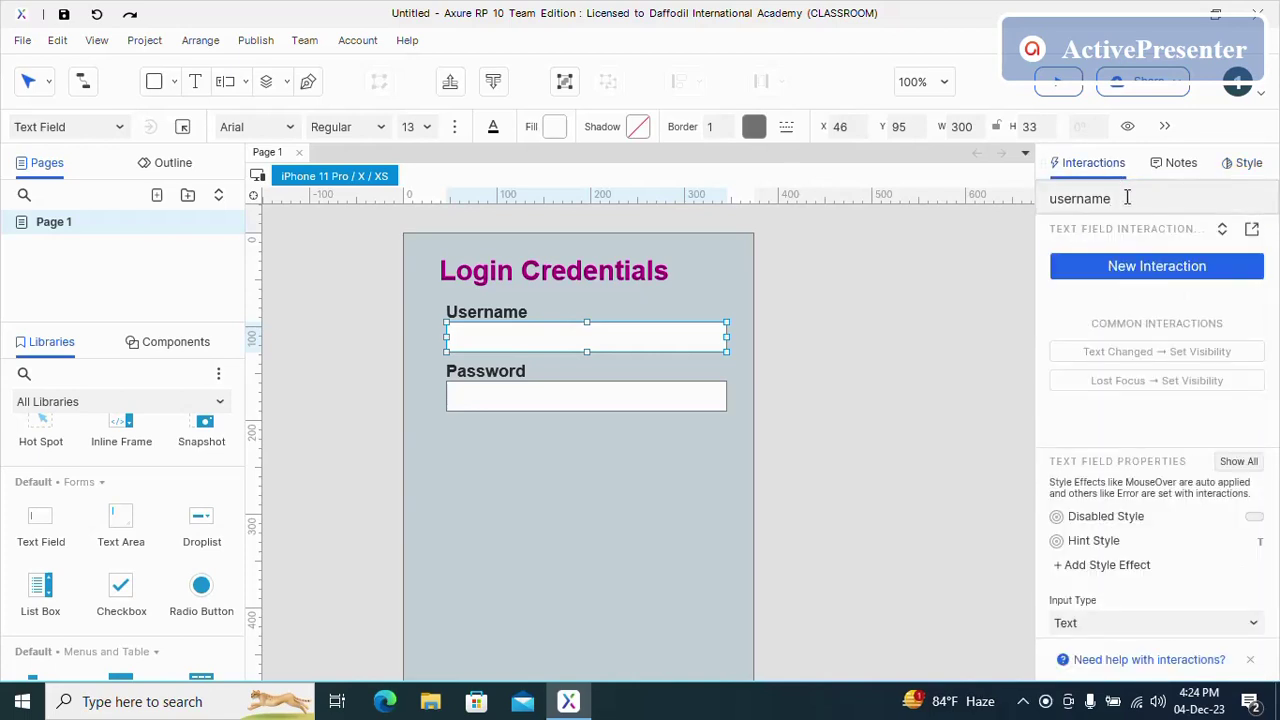
click(660, 425)
click(669, 345)
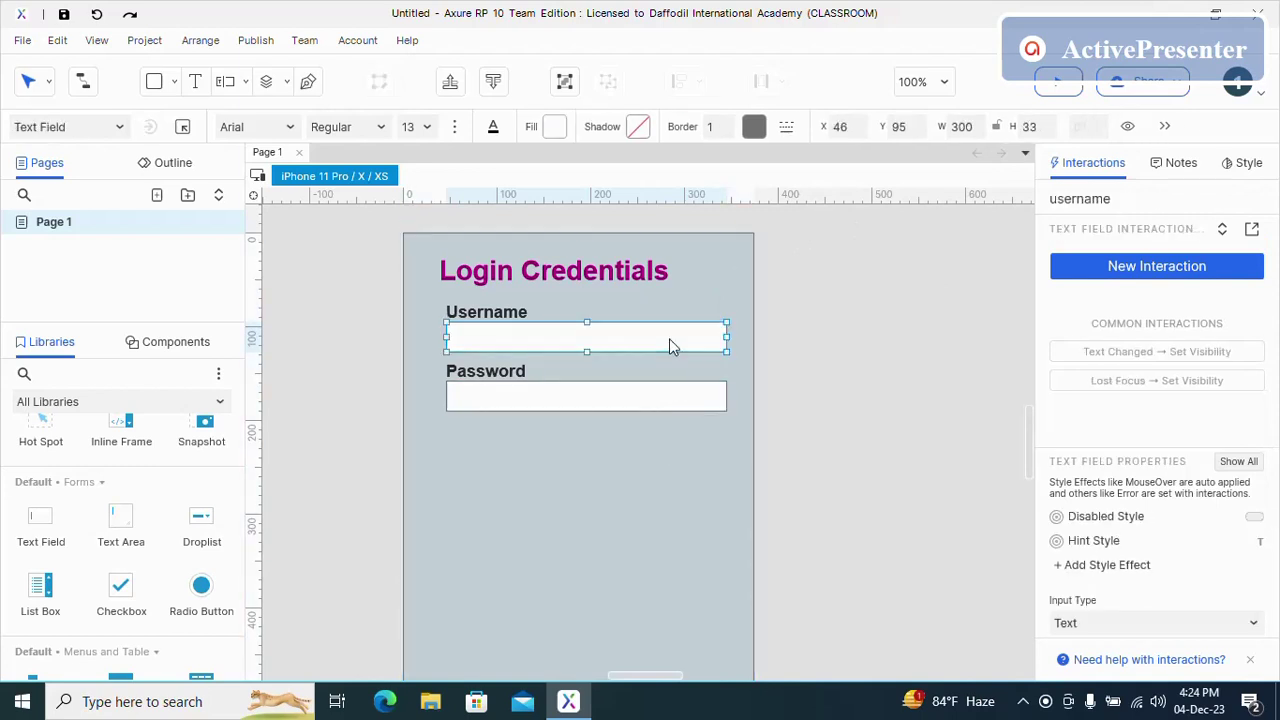
click(1113, 200)
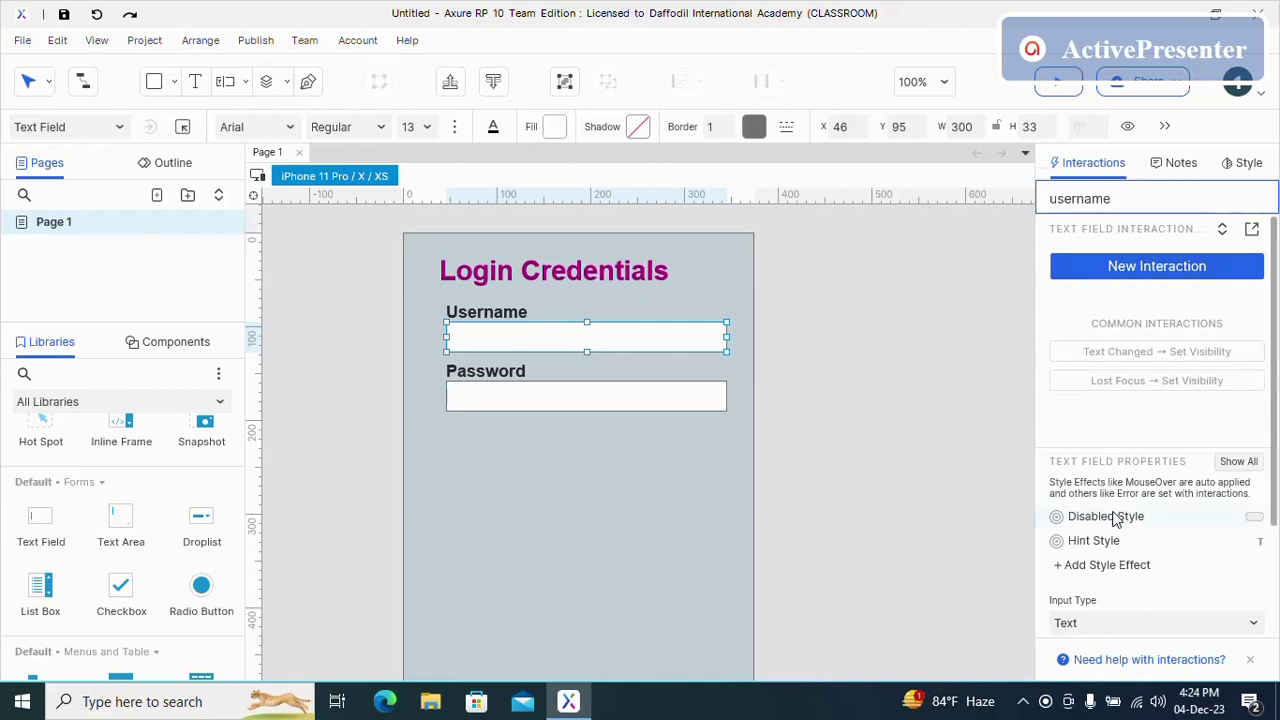
scroll(1157, 562, down, 3)
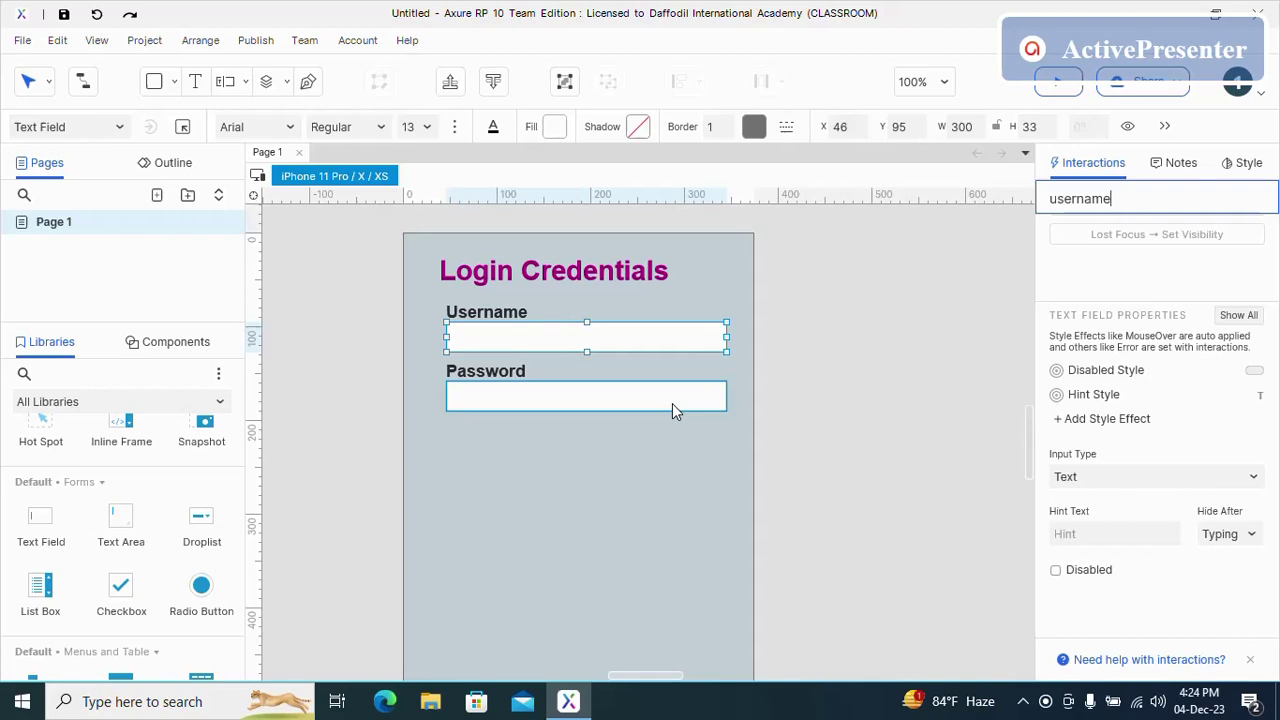
- Name the Password text field 'password'
click(629, 400)
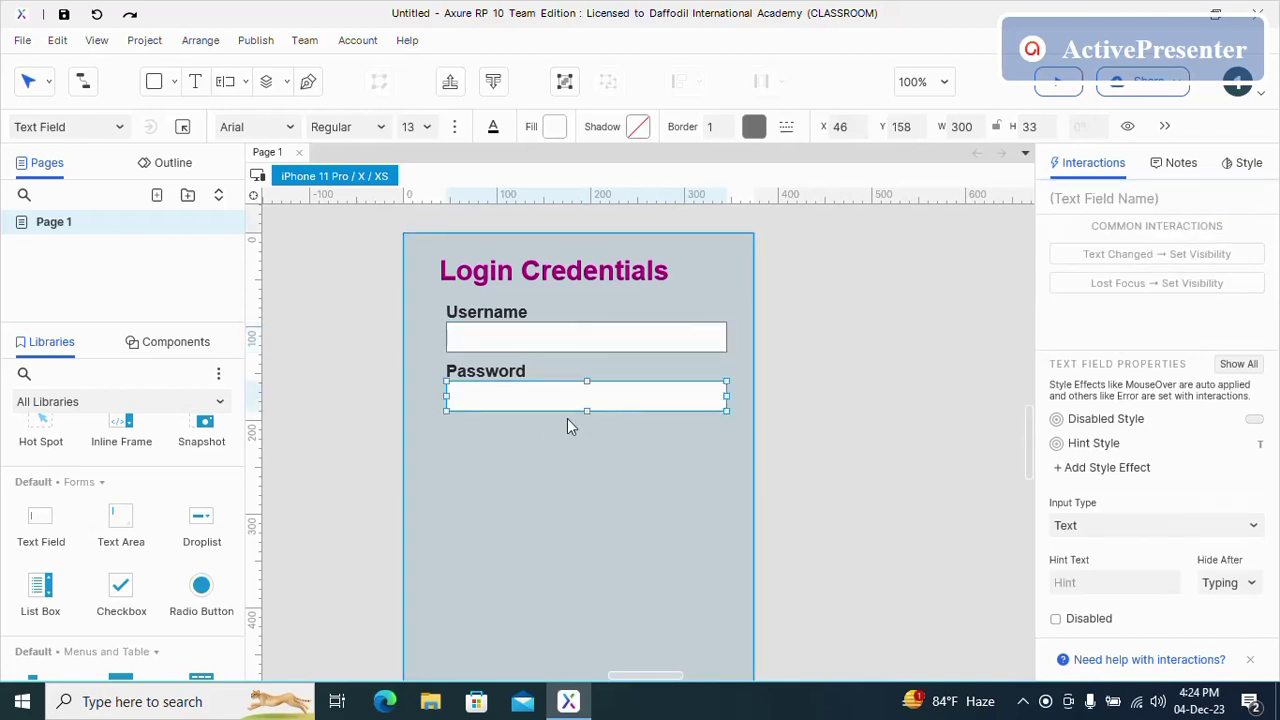
click(1122, 196)
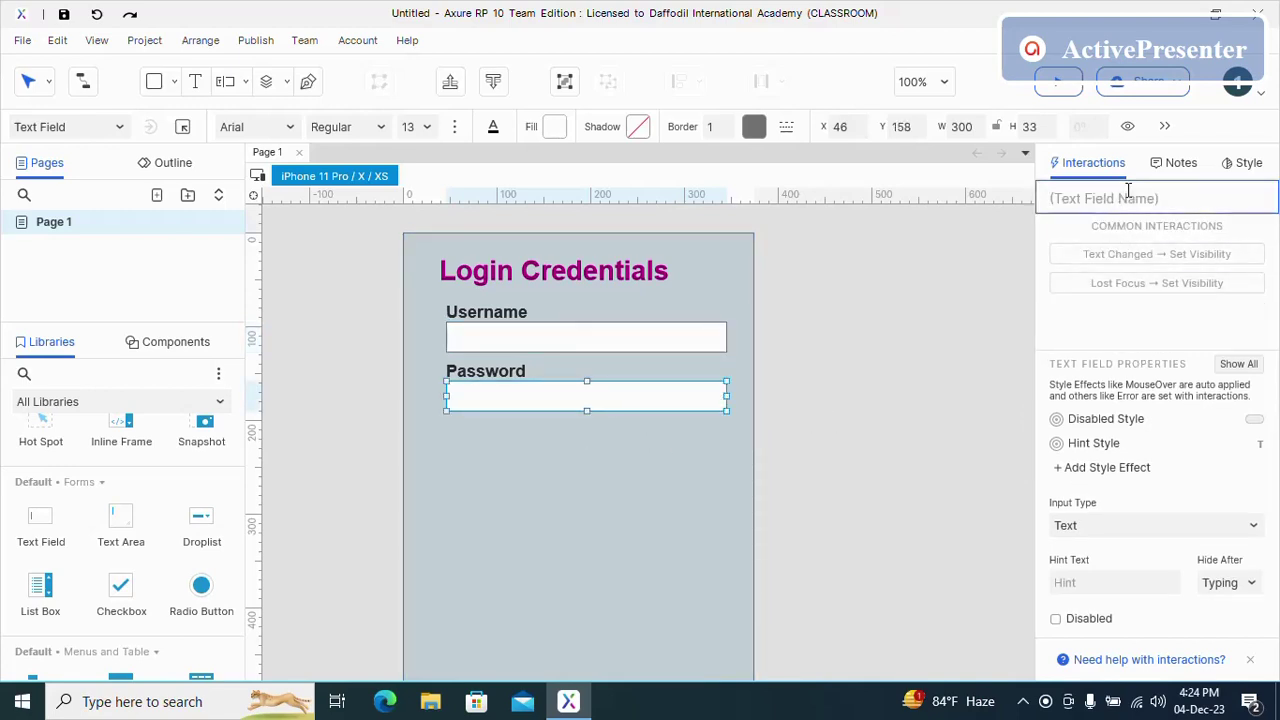
text(password)
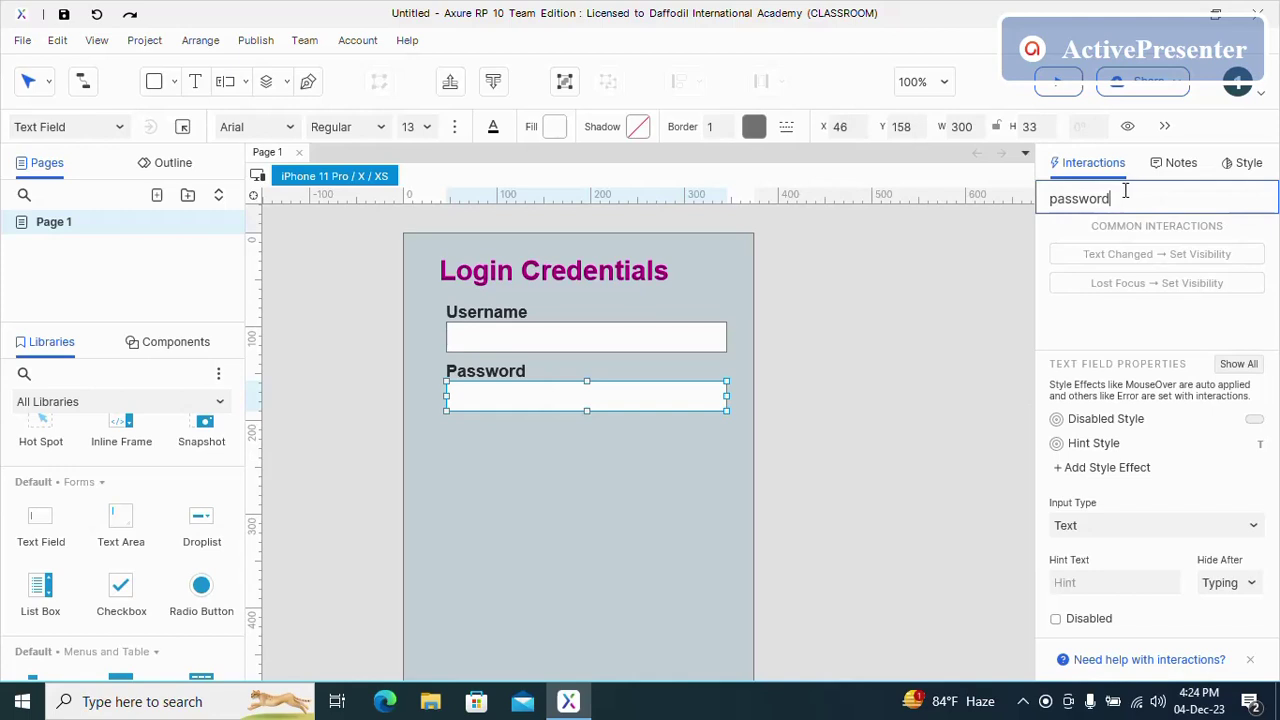
click(590, 478)
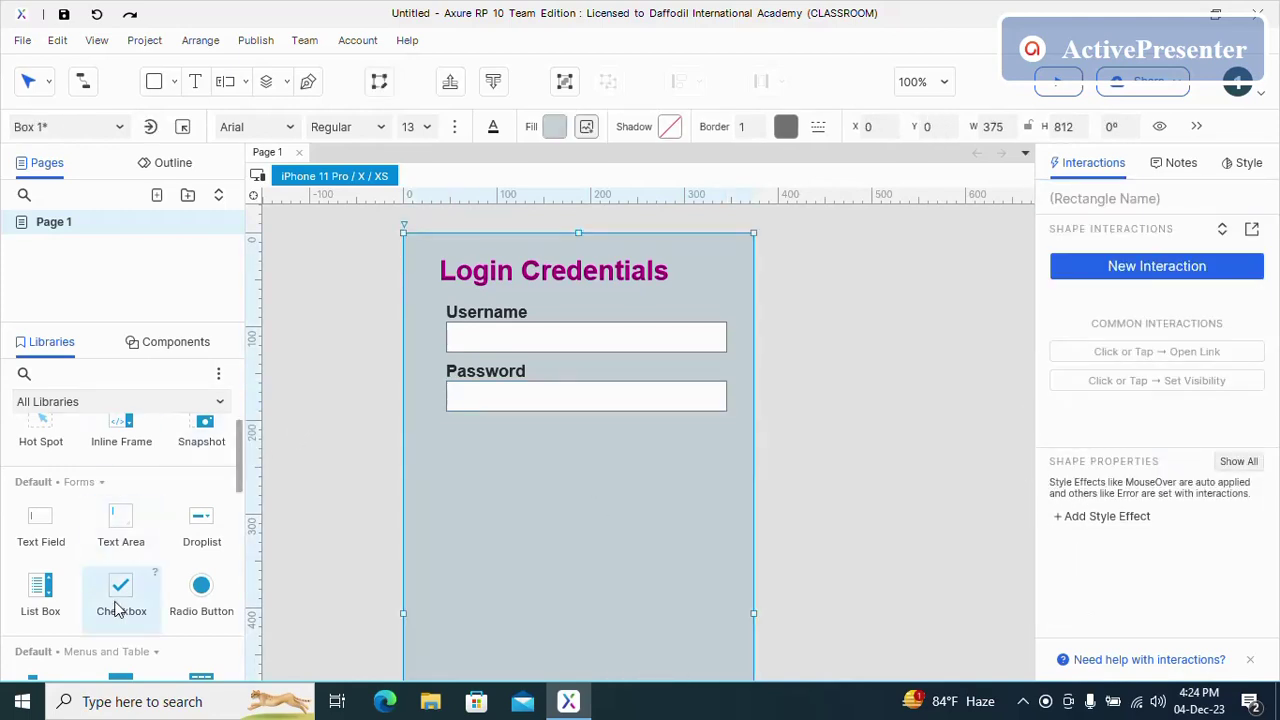
- Place a Primary Button below the password field and stretch it to 300 wide
scroll(122, 590, down, 5)
scroll(130, 590, up, 8)
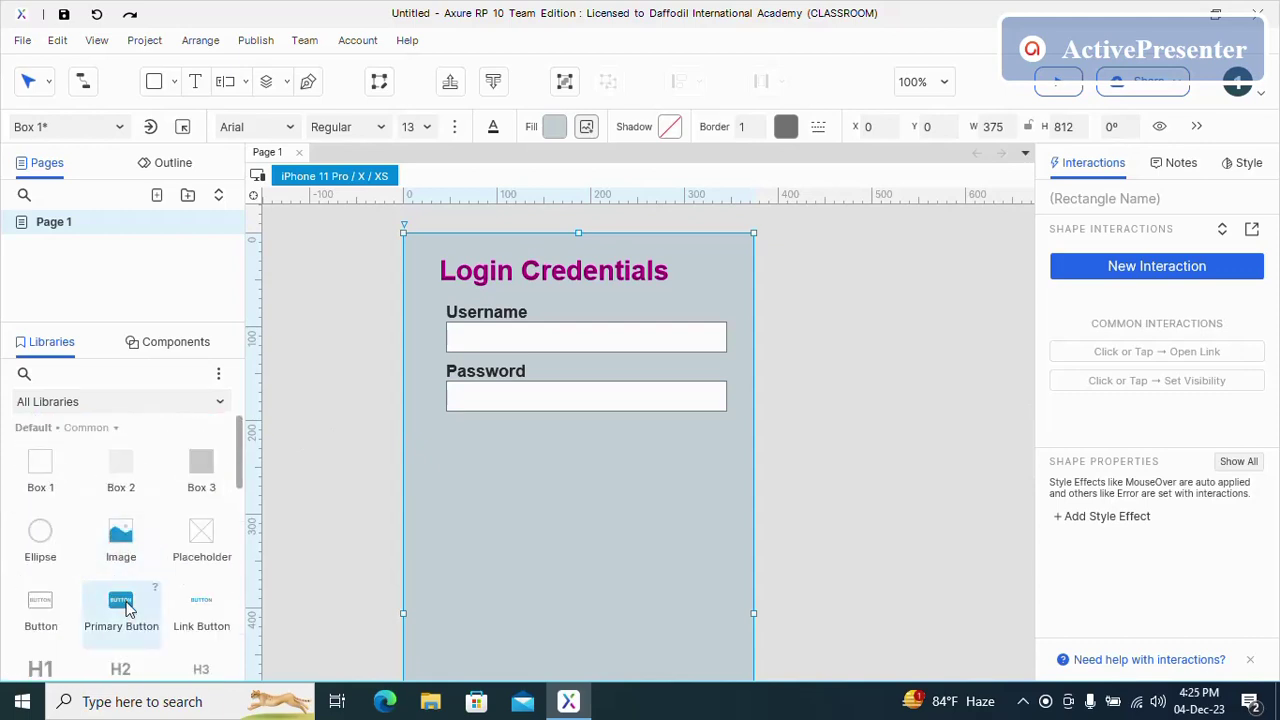
drag(126, 608, 446, 450)
drag(577, 476, 726, 487)
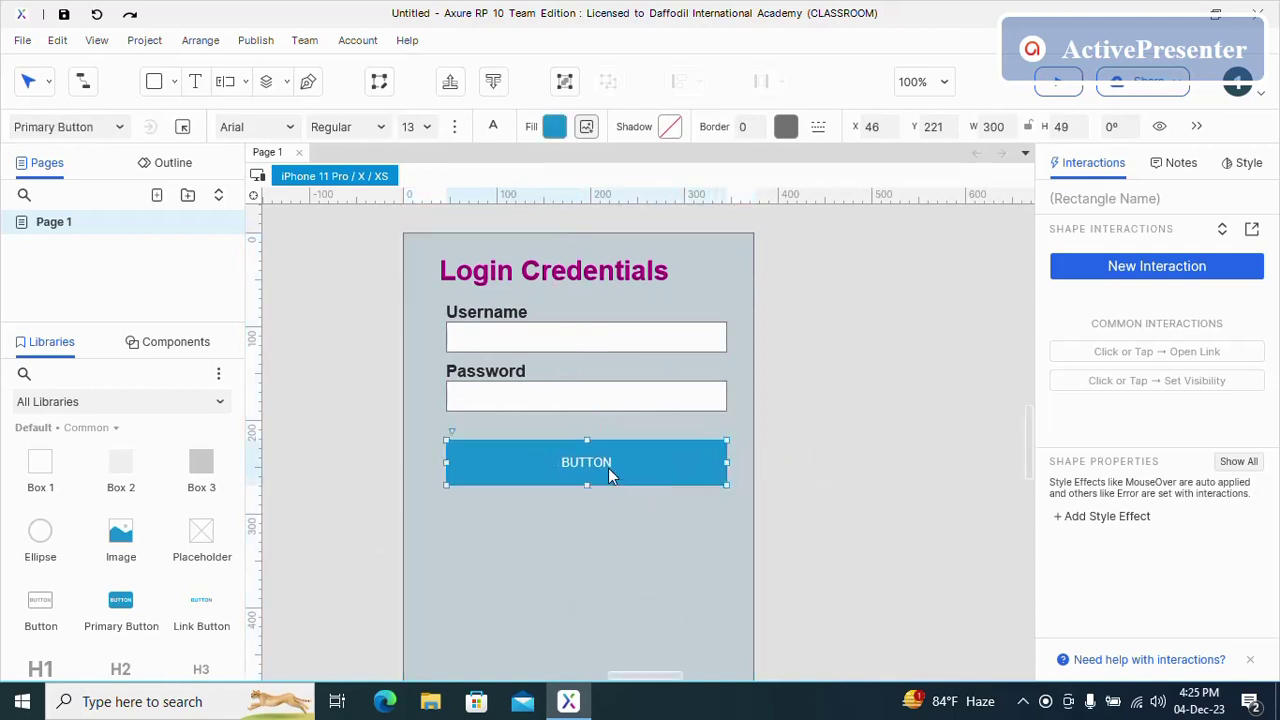
- Replace the button's default BUTTON label with LOGIN
double_click(608, 468)
click(620, 462)
key(BackSpace)
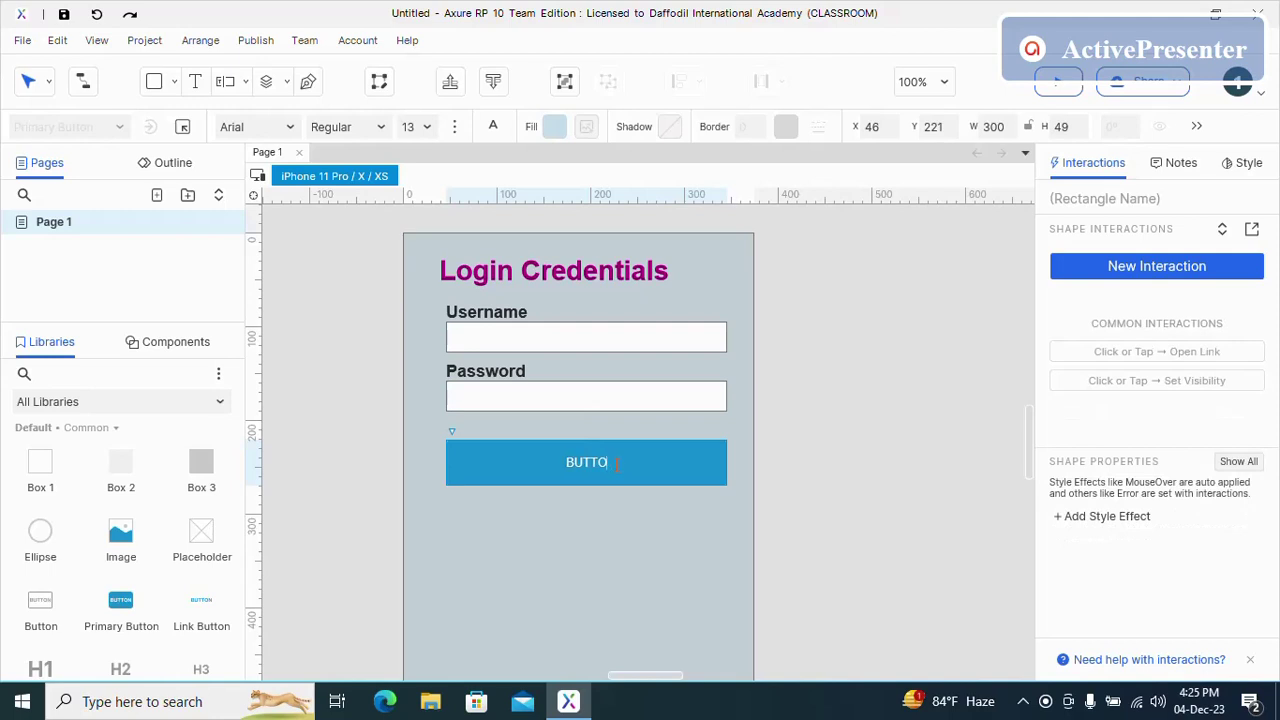
text(LOGIN)
click(625, 521)
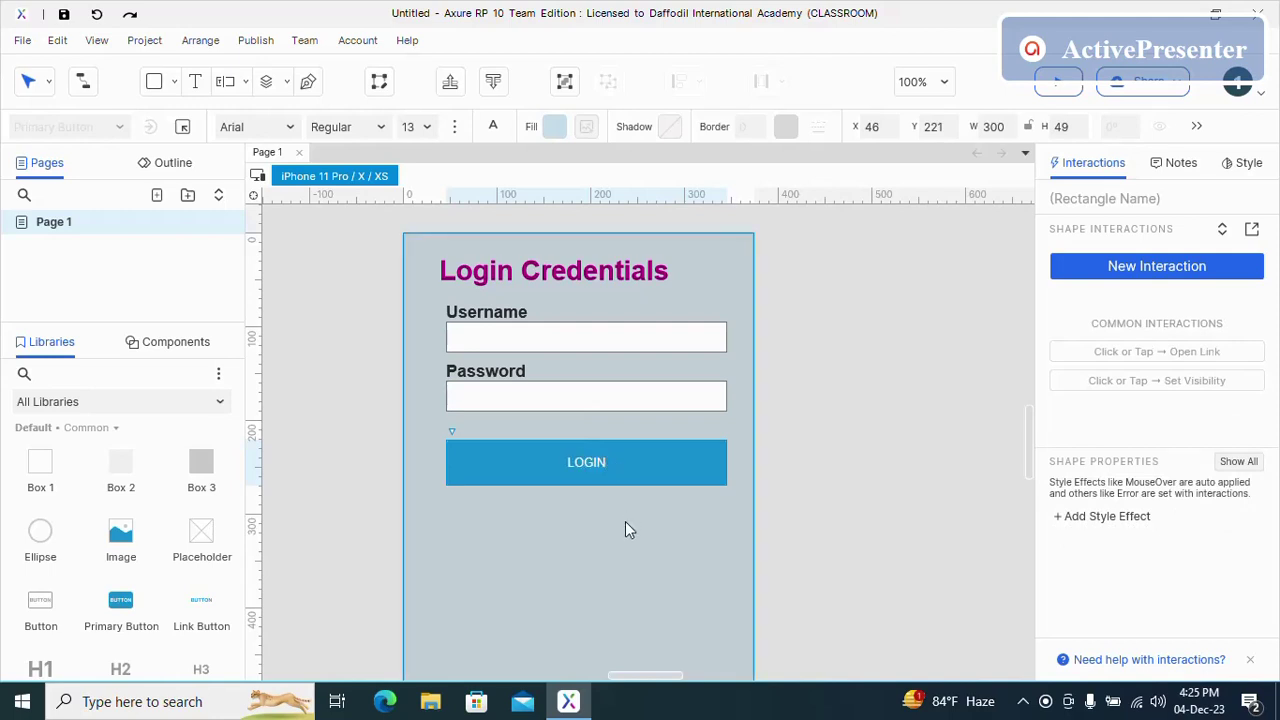
click(603, 466)
click(603, 464)
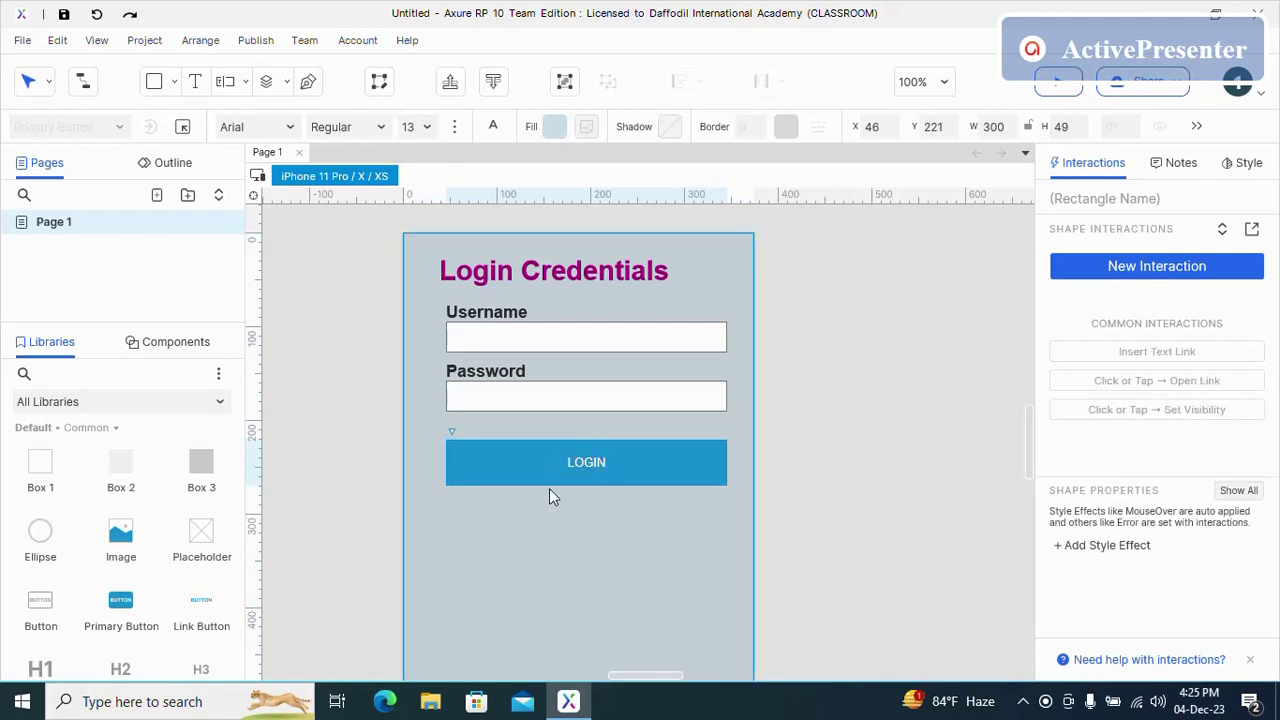
- Raise the LOGIN label's font size to 24 and set its font style to Bold
click(1250, 165)
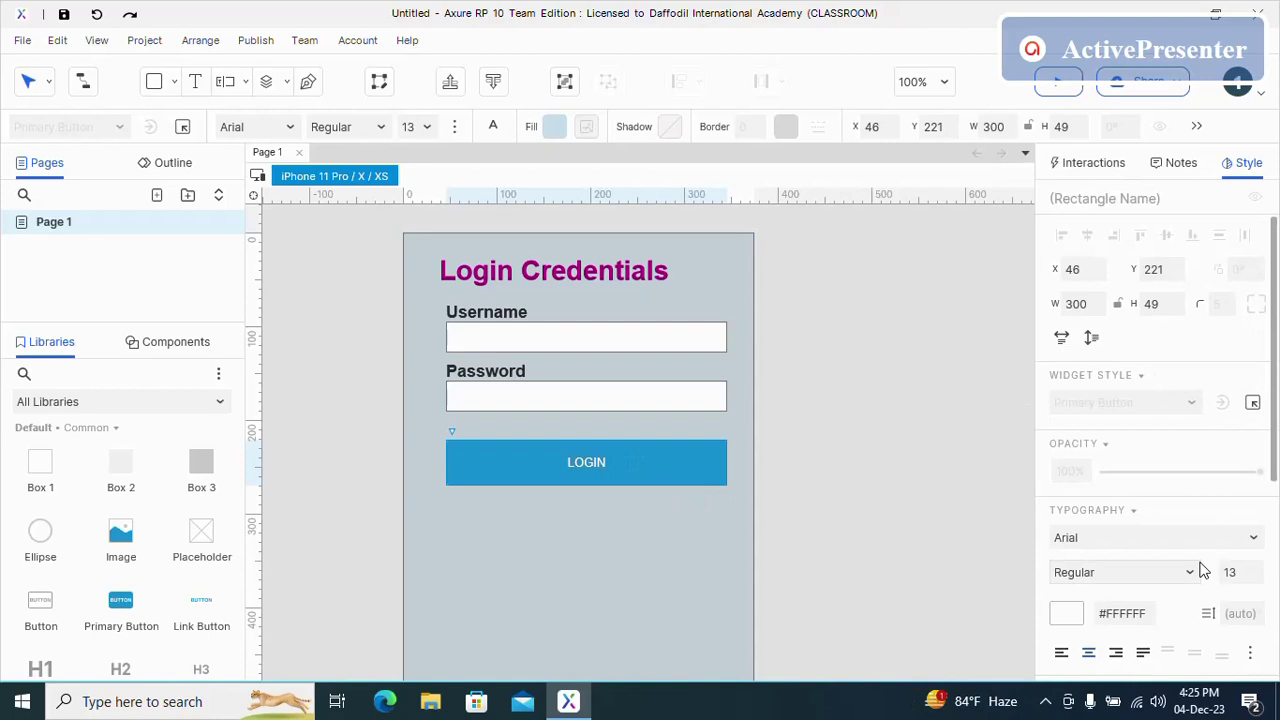
click(1260, 568)
click(1260, 568)
click(1260, 568)
click(1260, 568)
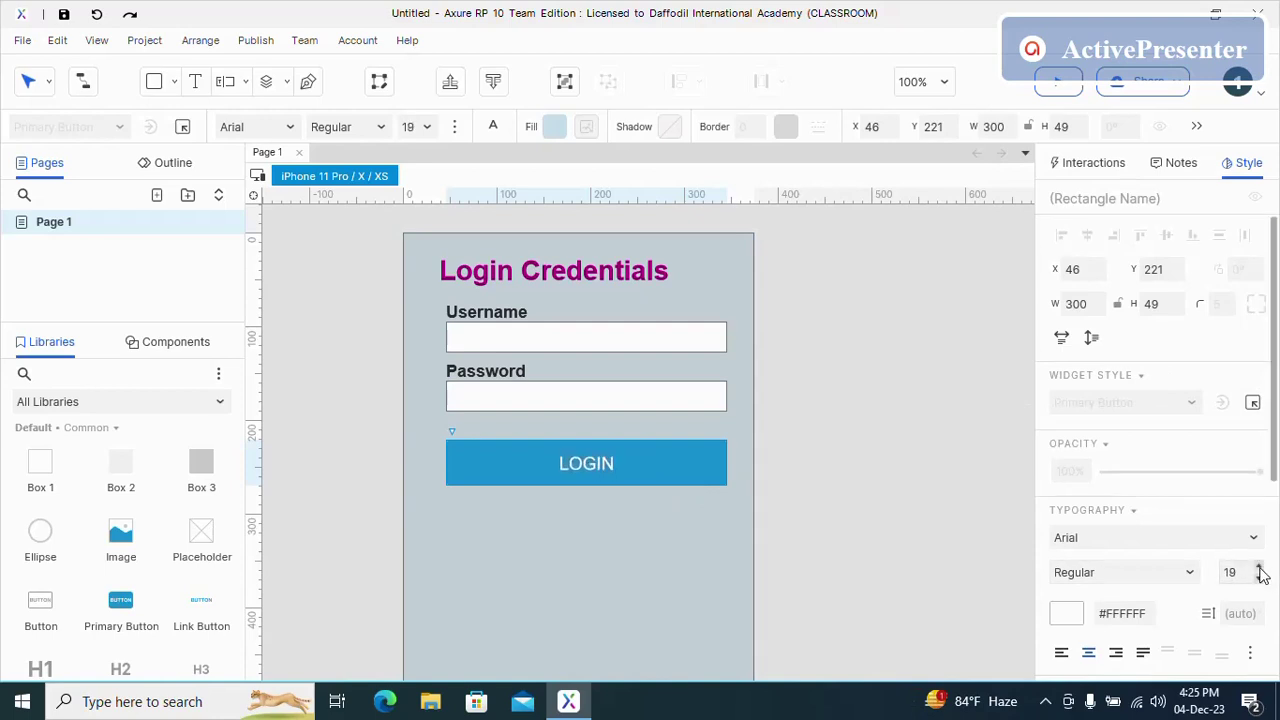
click(1260, 568)
click(1260, 568)
click(1260, 568)
click(1260, 568)
click(1260, 568)
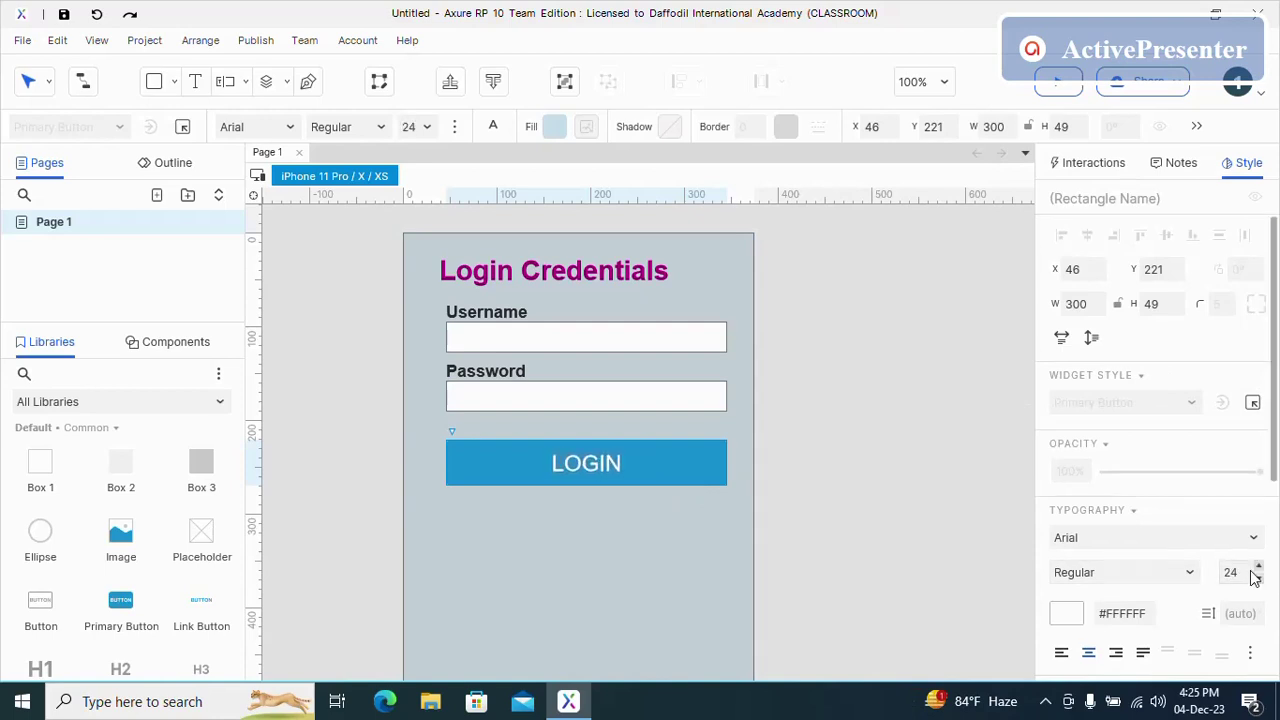
click(651, 540)
double_click(605, 461)
scroll(1165, 508, down, 3)
click(1175, 350)
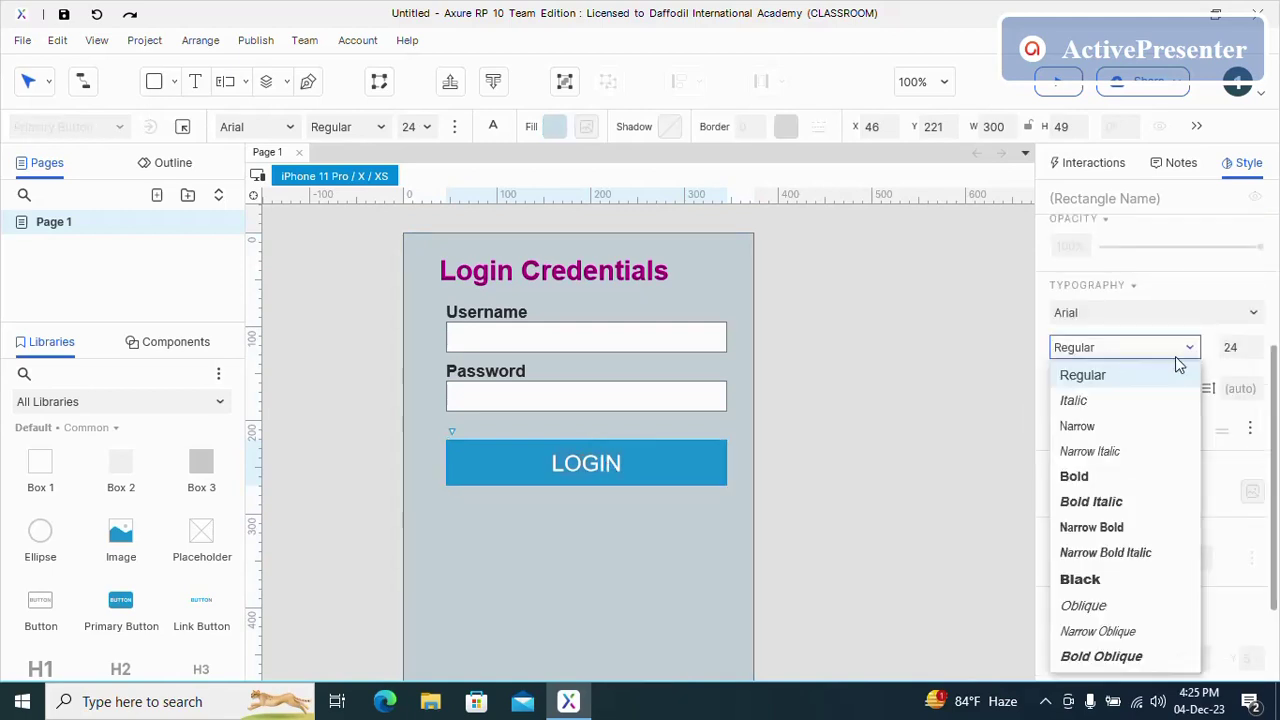
click(1065, 474)
click(667, 558)
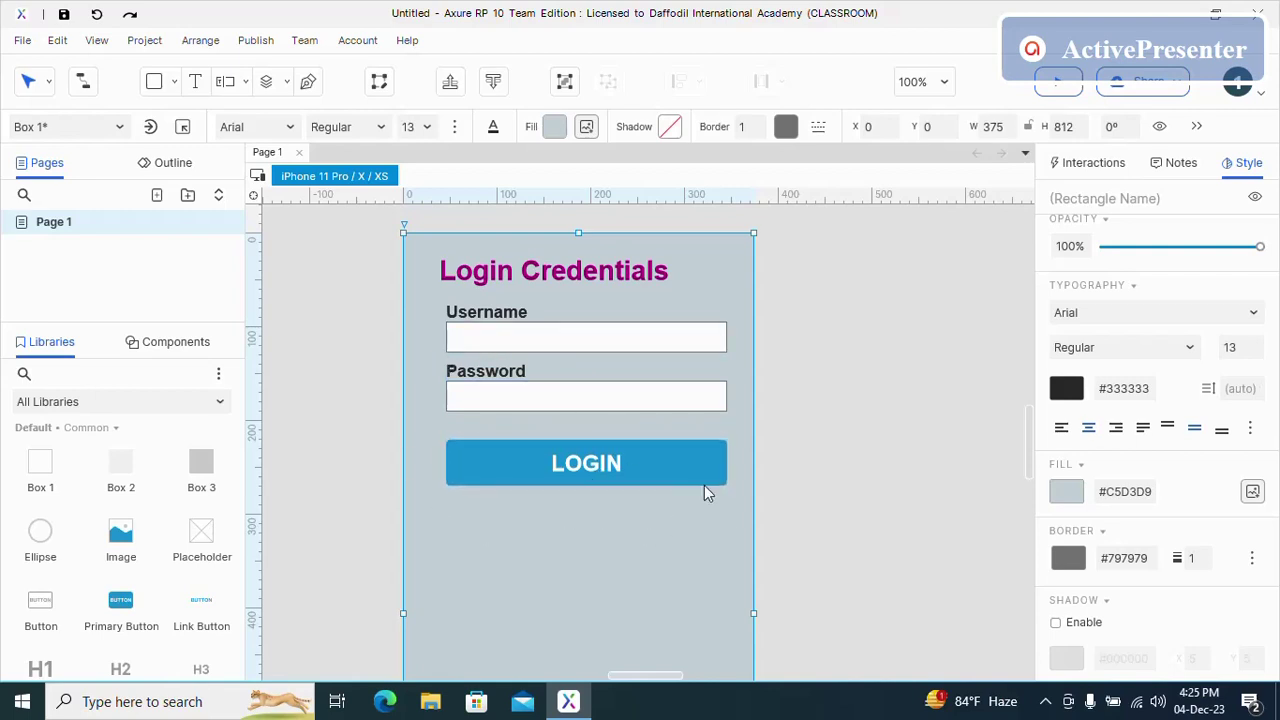
click(684, 464)
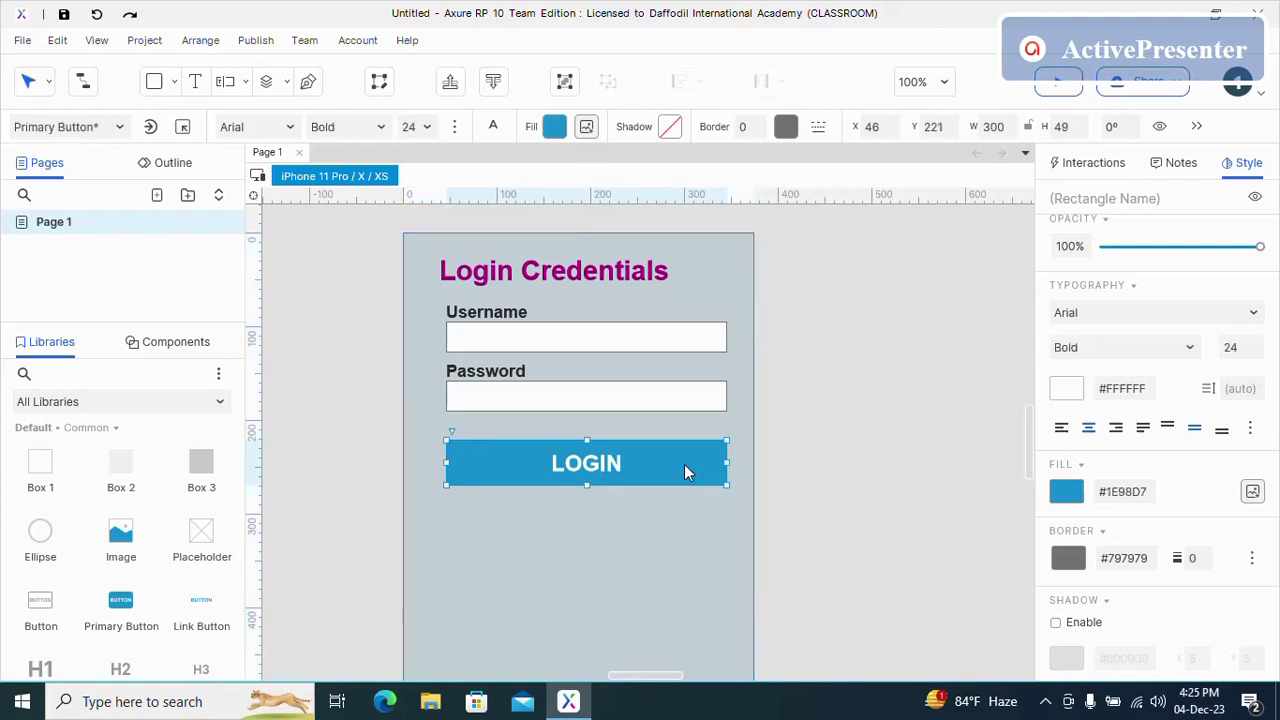
click(1094, 163)
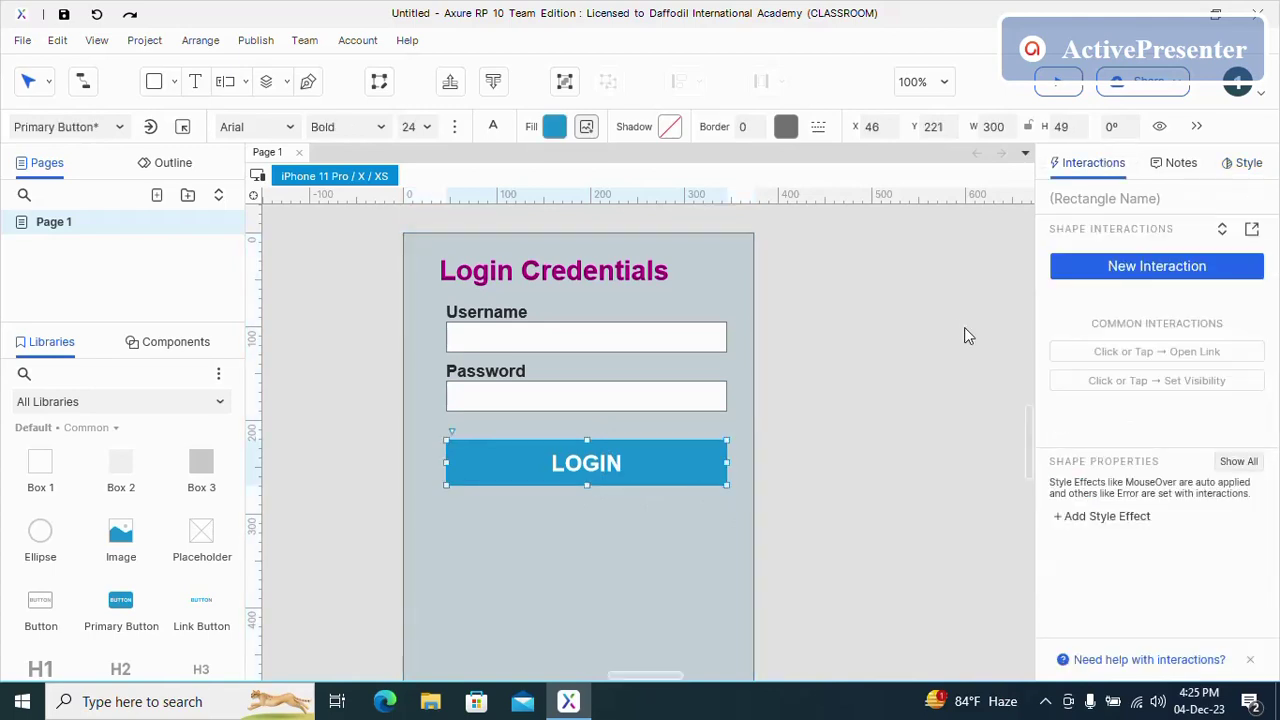
click(1137, 268)
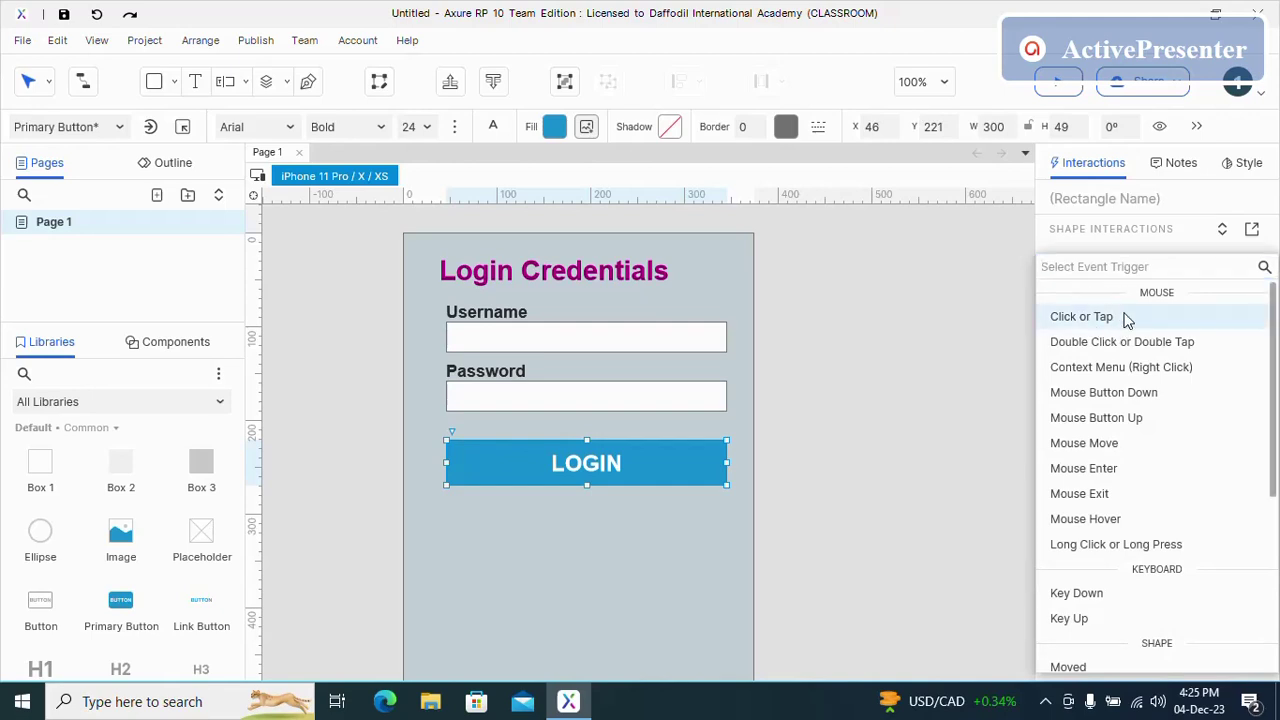
click(1124, 317)
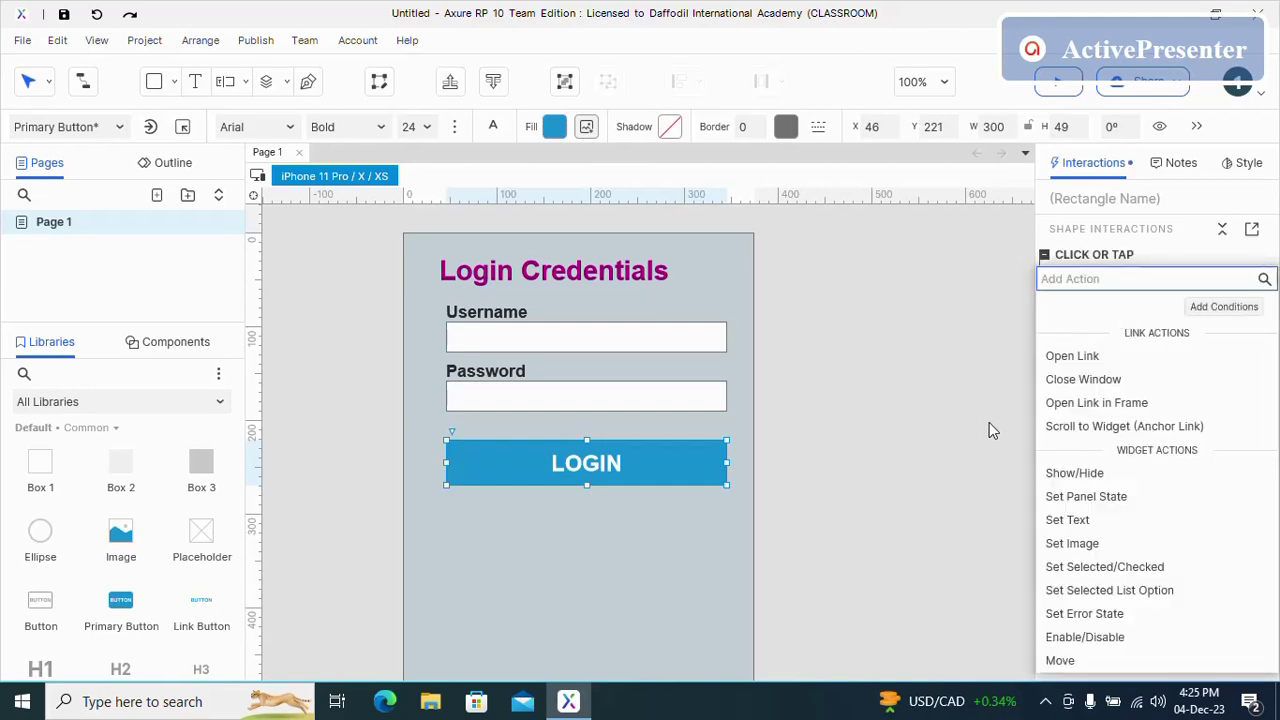
key(Escape)
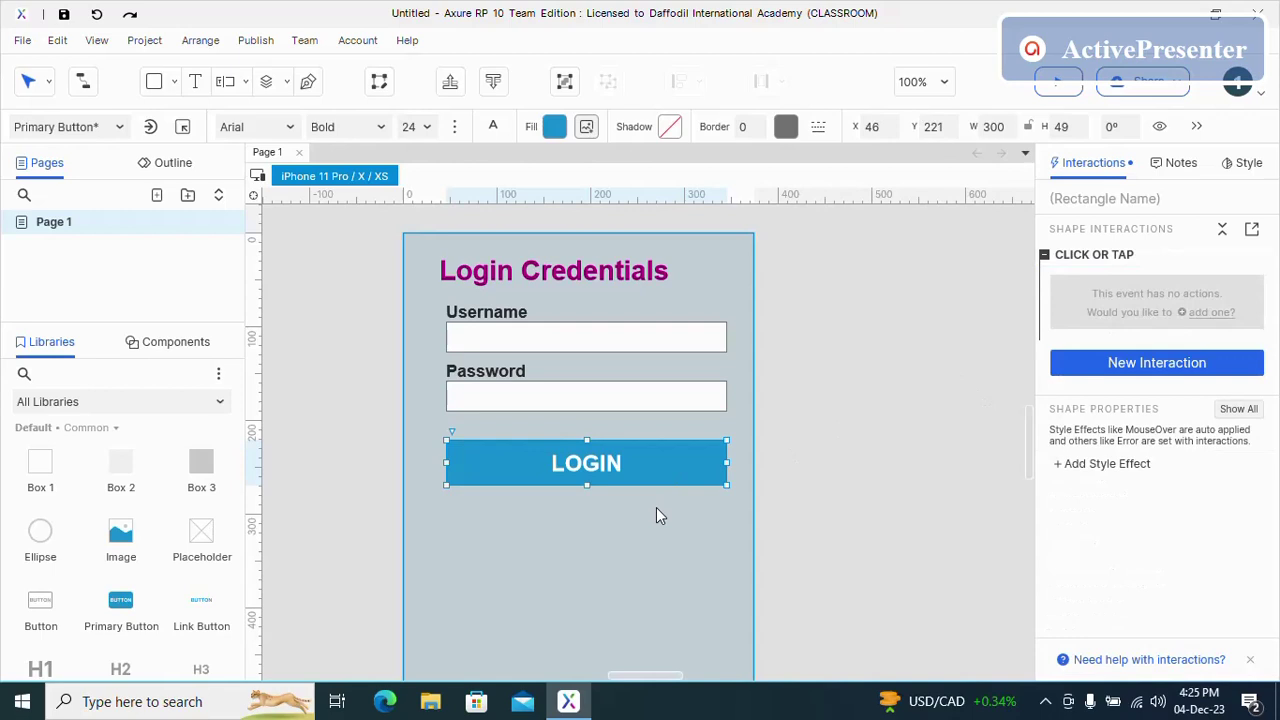
right_click(1155, 264)
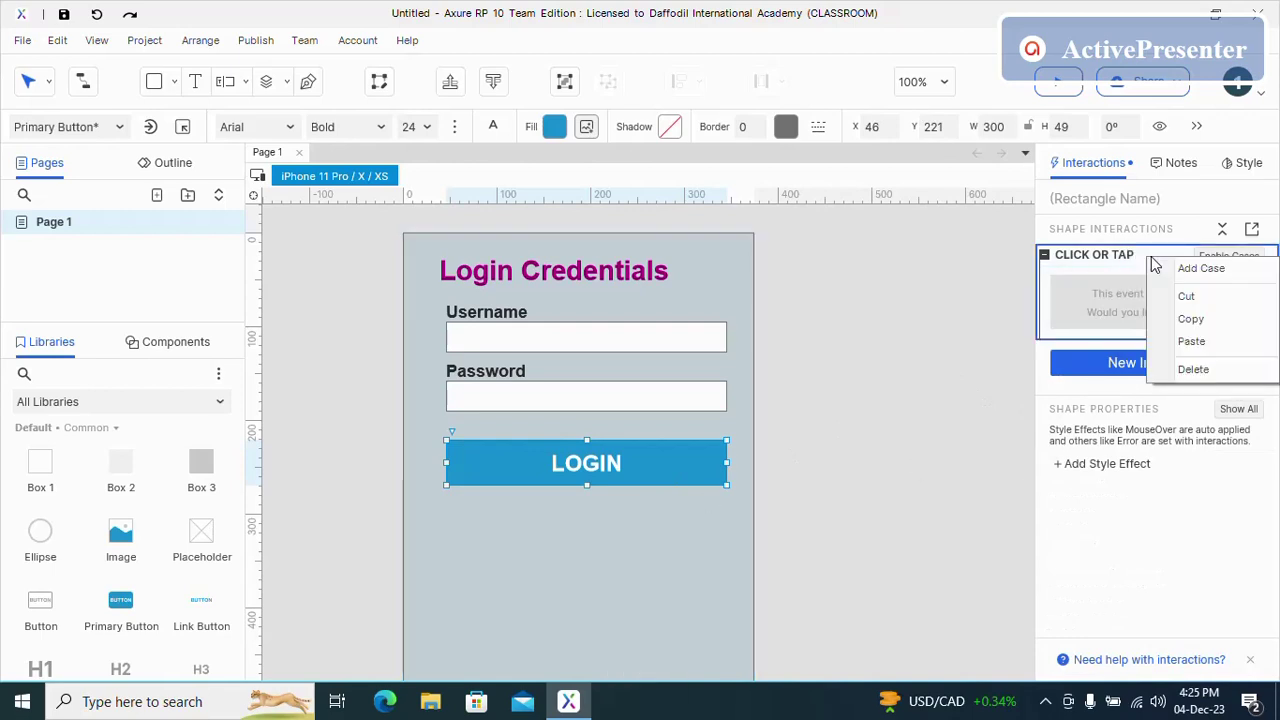
click(1192, 368)
click(587, 575)
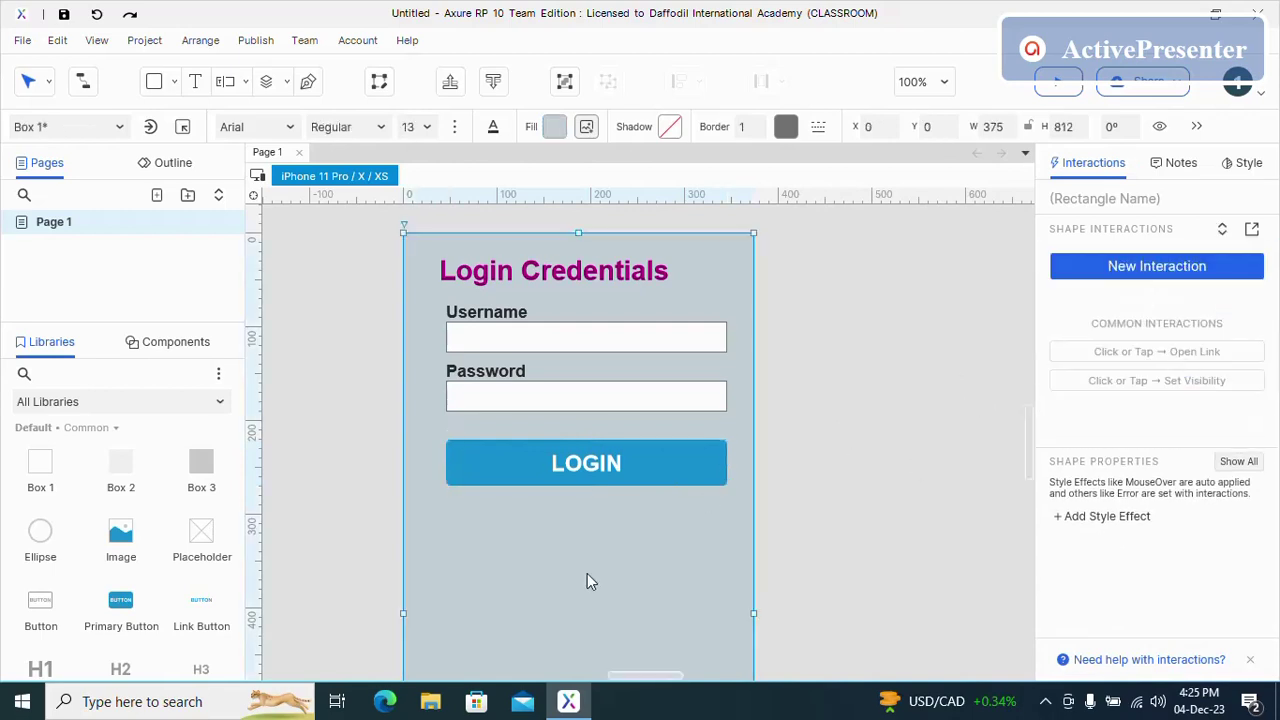
- Add a Home page after Page 1 with the iPhone 11 Pro / X / XS adaptive view
right_click(121, 219)
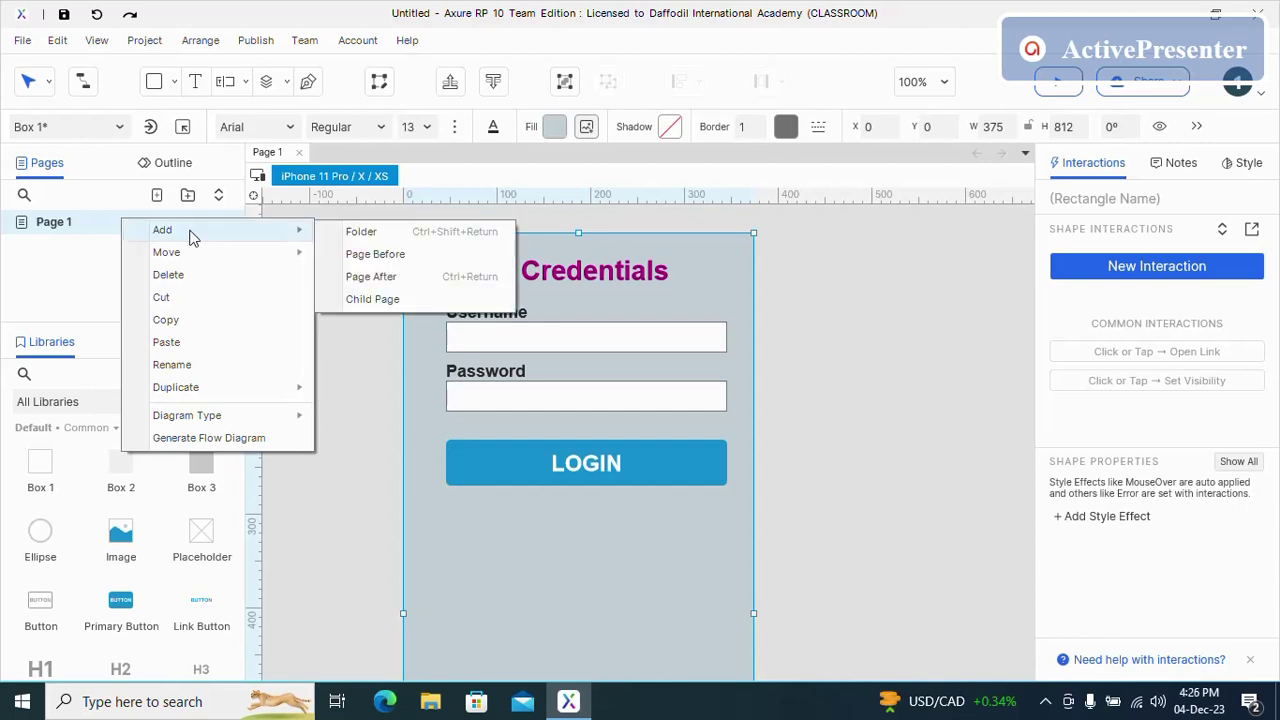
click(93, 267)
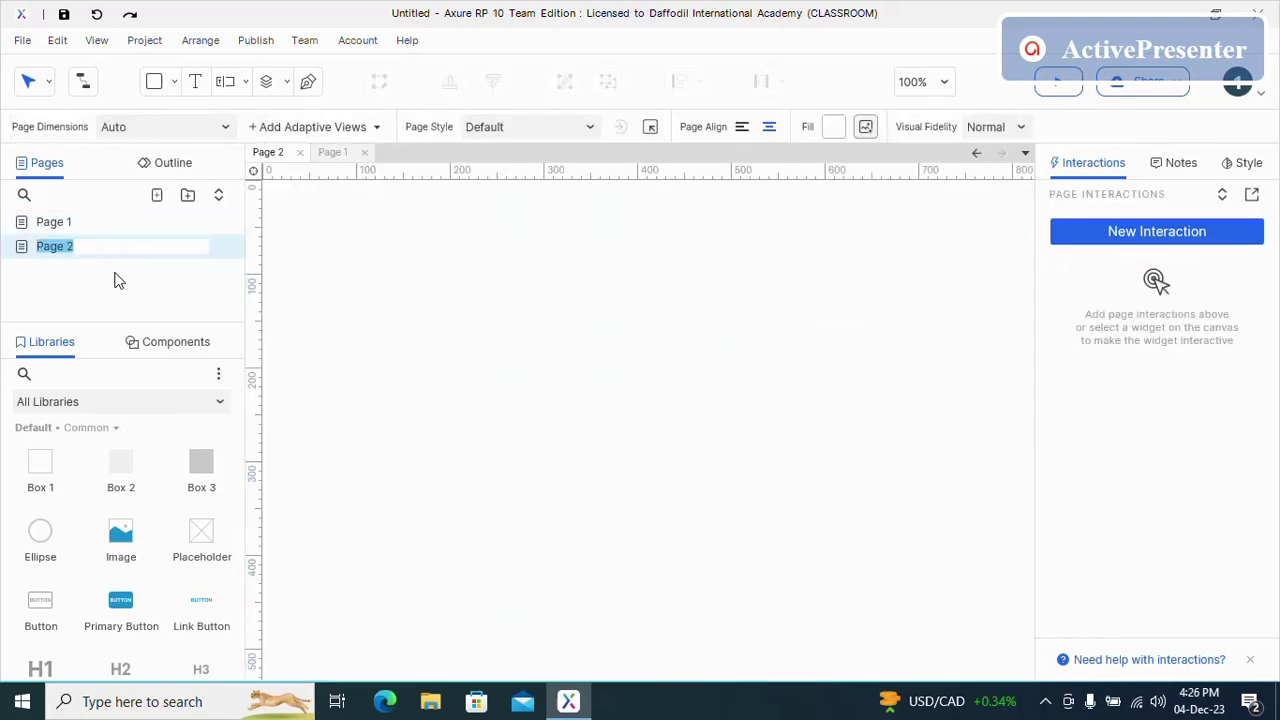
text(Home)
click(378, 128)
click(371, 154)
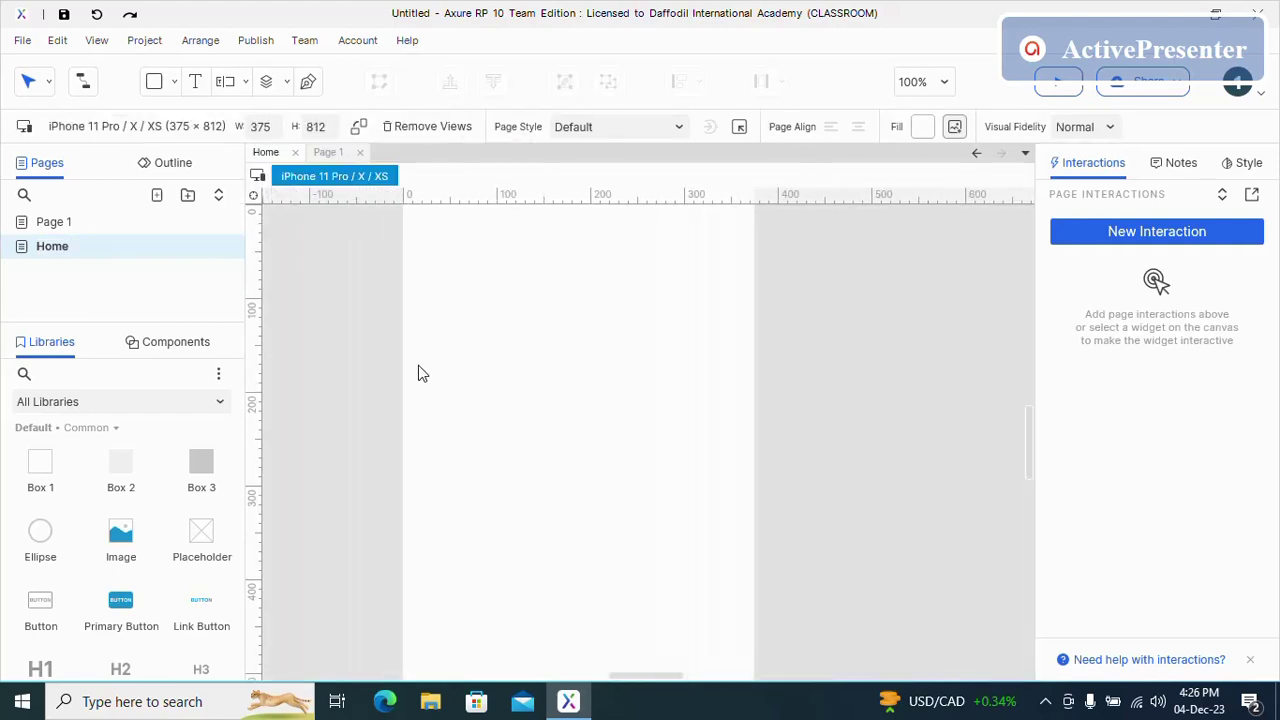
scroll(166, 609, down, 3)
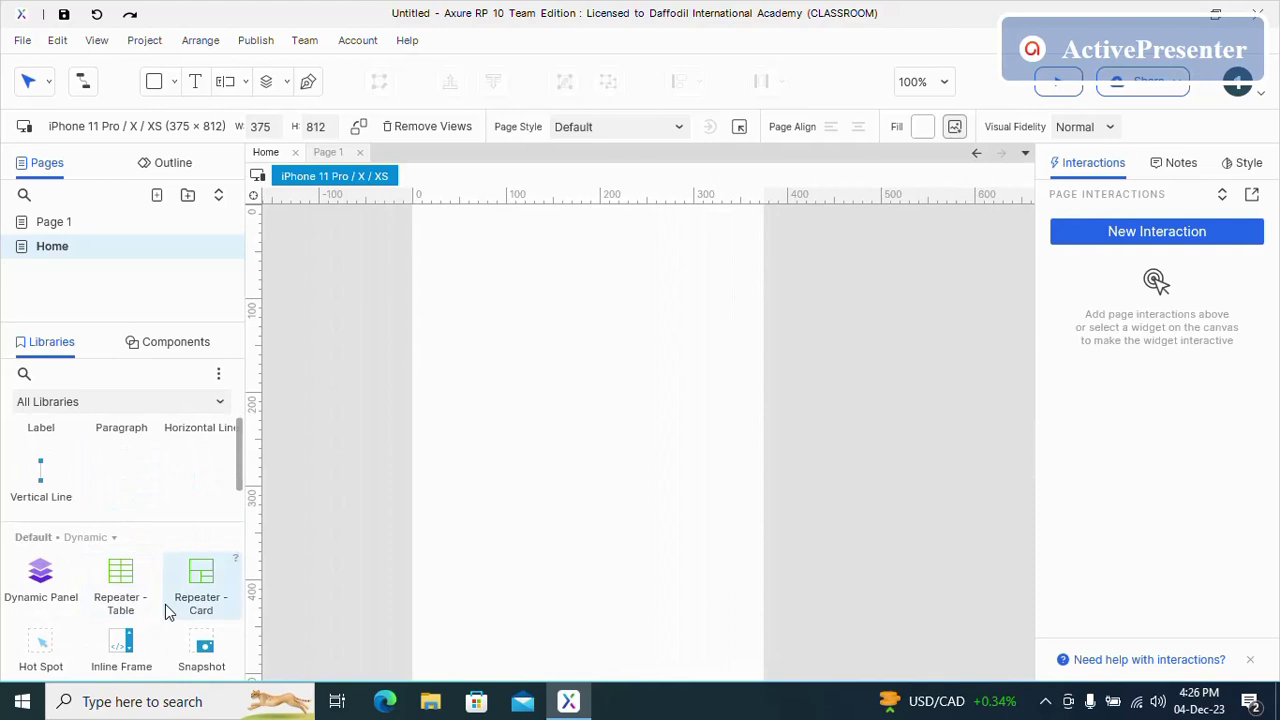
scroll(138, 625, up, 2)
- Place a Heading 2 reading 'Welcome, Admin' near the top of the Home page
drag(149, 600, 588, 335)
scroll(586, 420, up, 3)
double_click(572, 566)
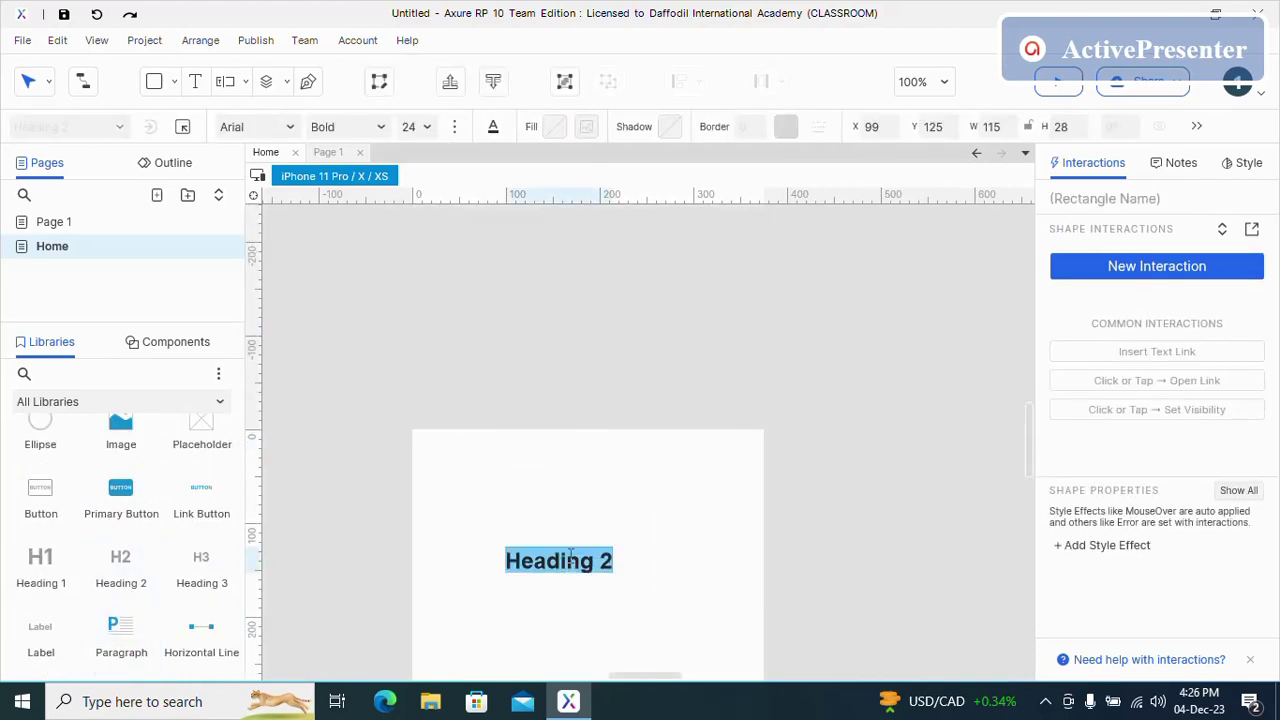
text(Welcome)
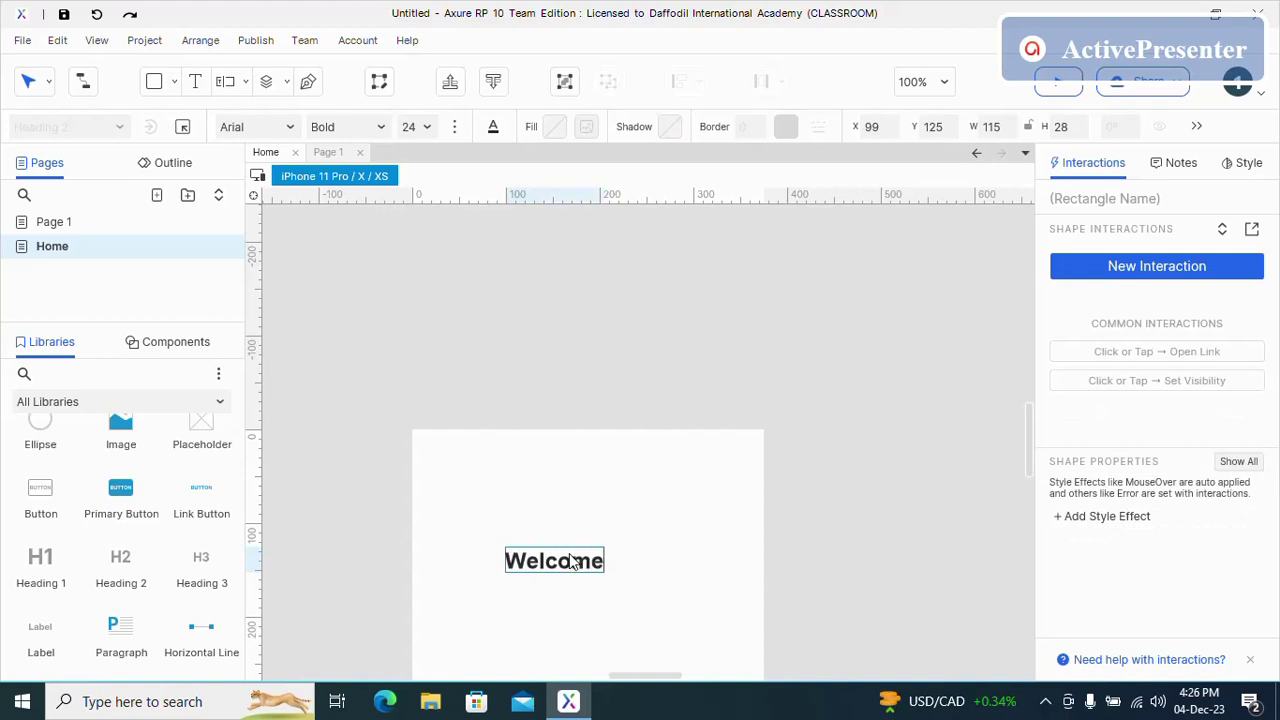
text(, Afdmi)
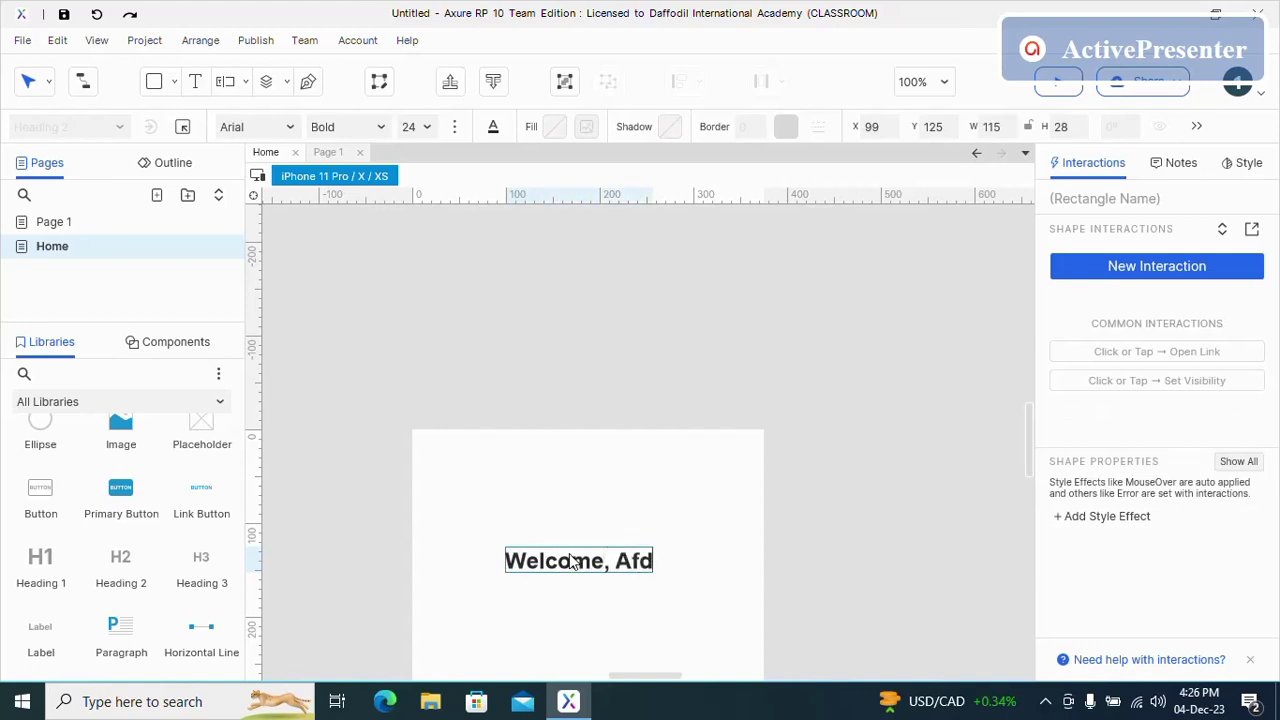
key(BackSpace)
key(BackSpace)
key(BackSpace)
key(BackSpace)
text(dmin)
click(584, 497)
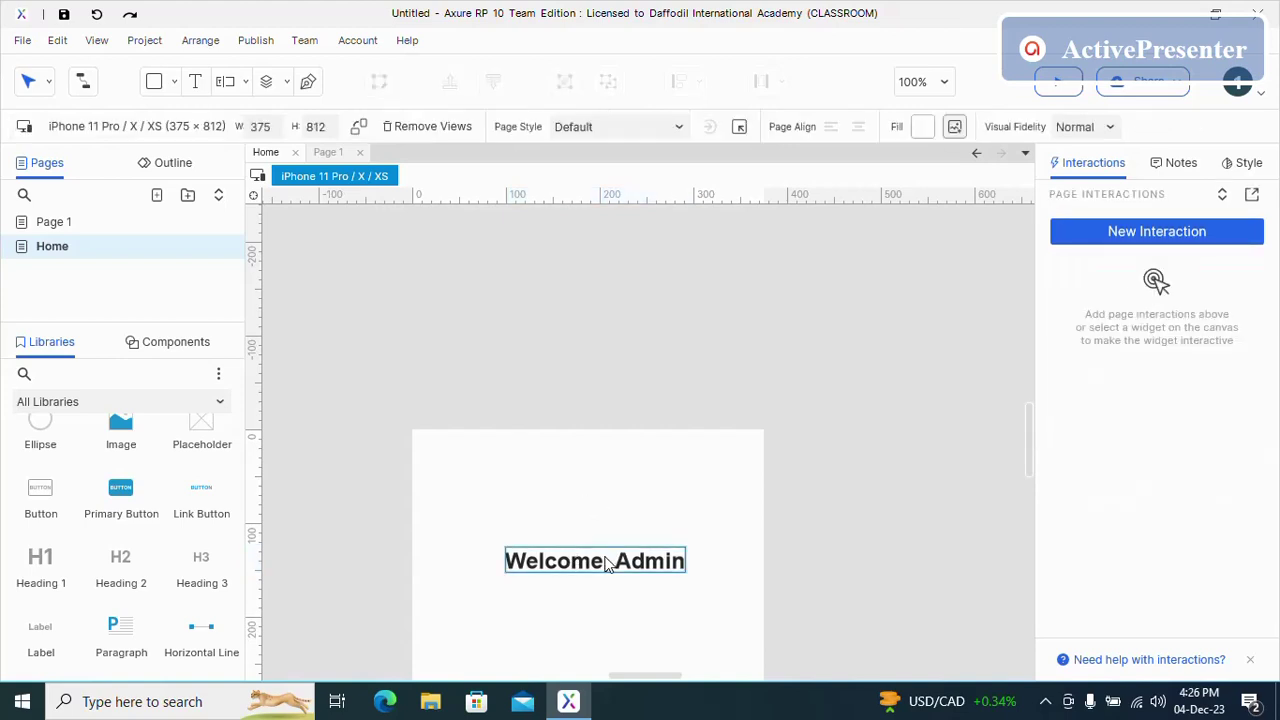
drag(604, 556, 586, 516)
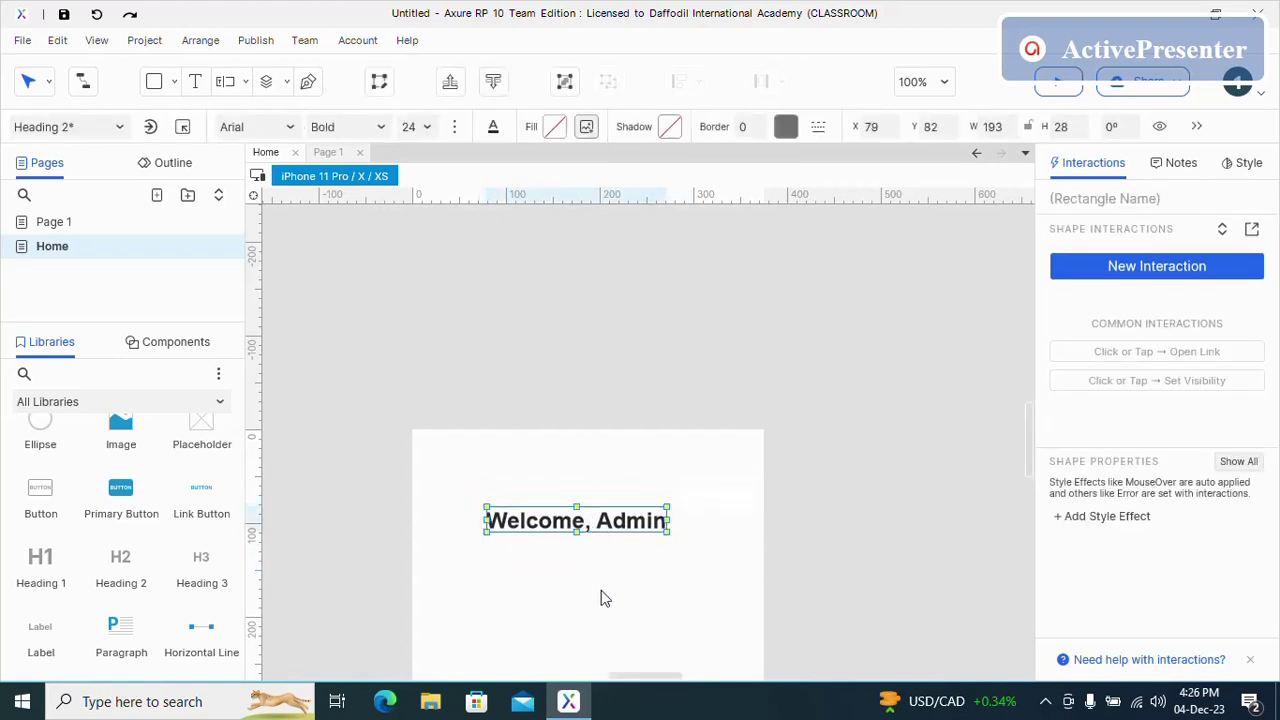
click(601, 590)
scroll(588, 576, down, 3)
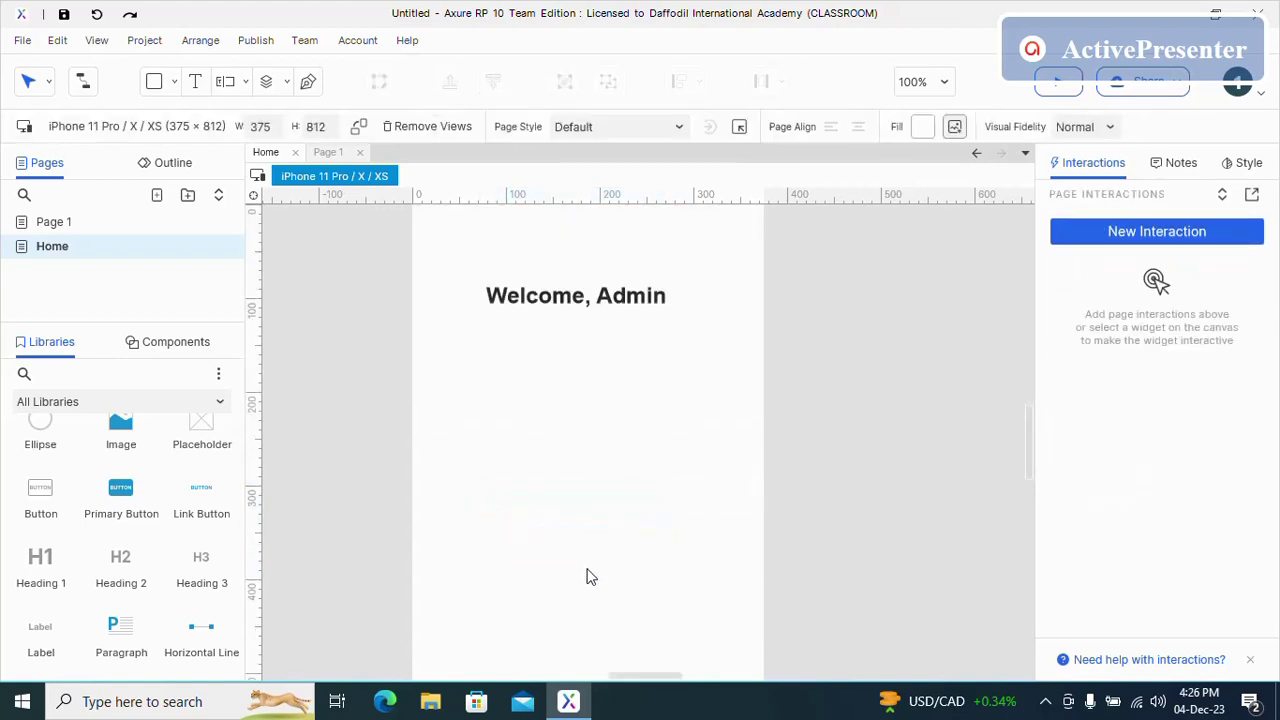
- Rename Page 1 to Login and open it
right_click(117, 232)
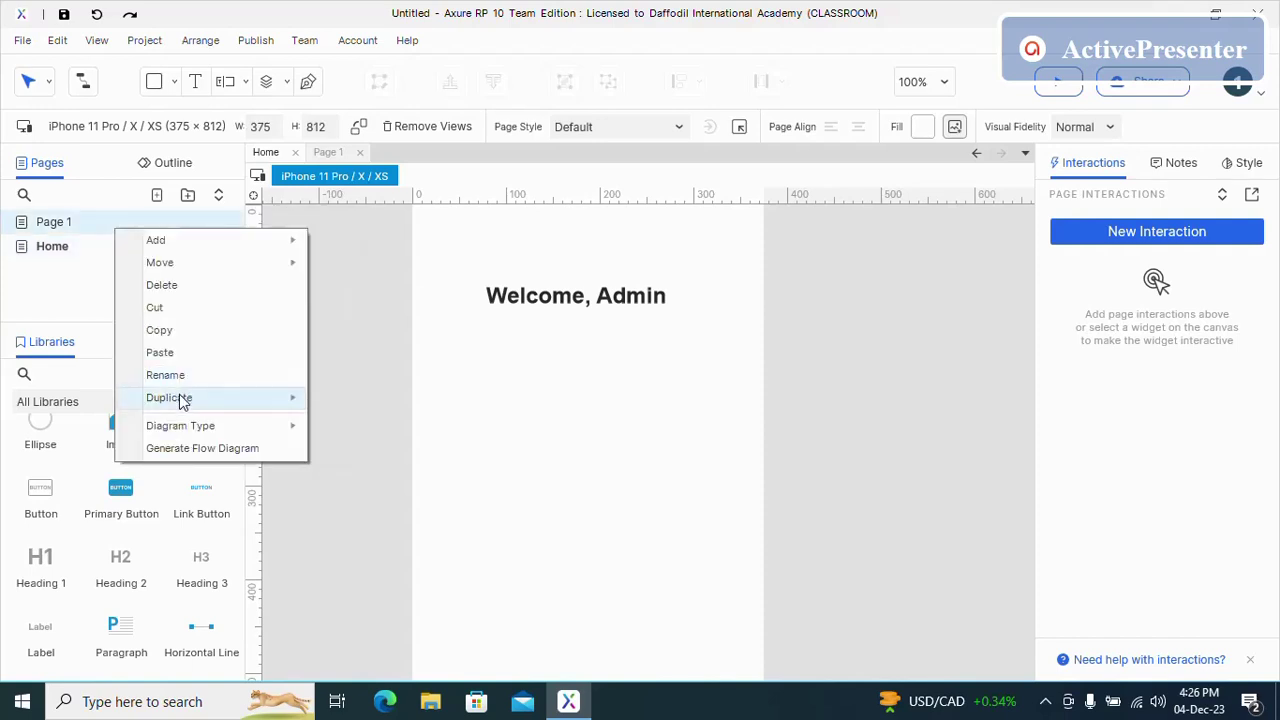
click(176, 375)
text(Login)
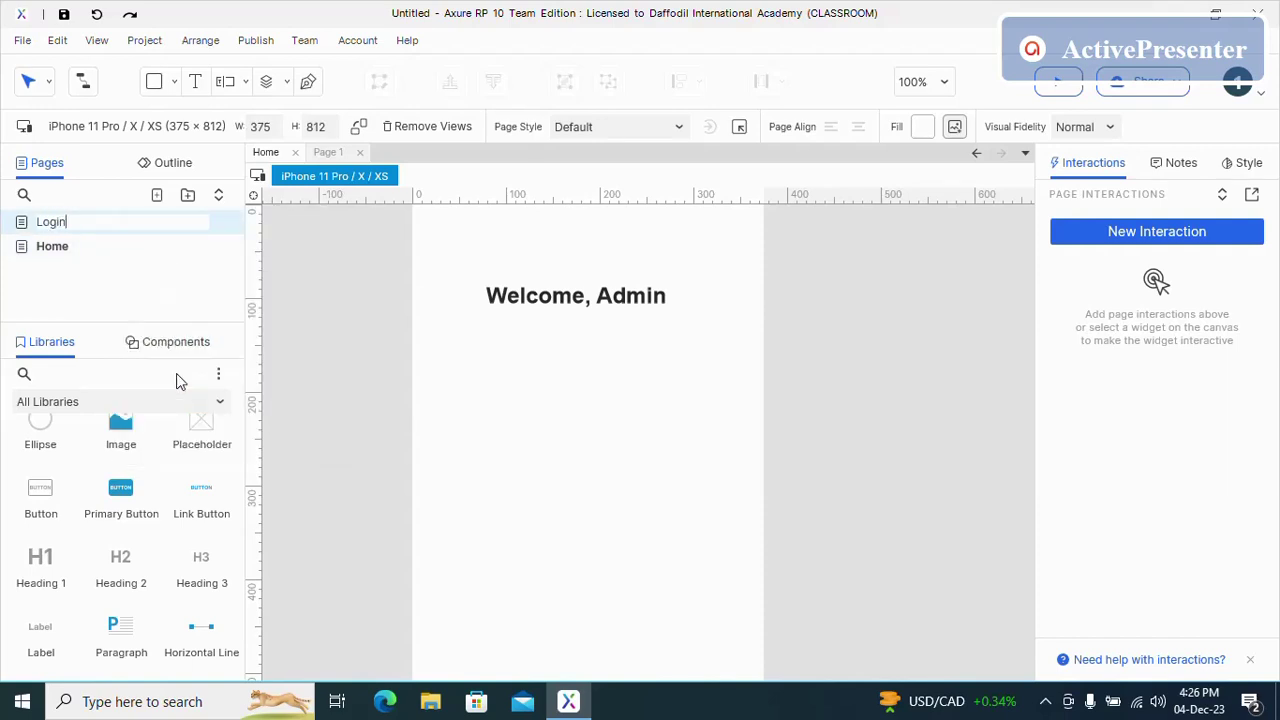
key(Return)
mouse_move(120, 226)
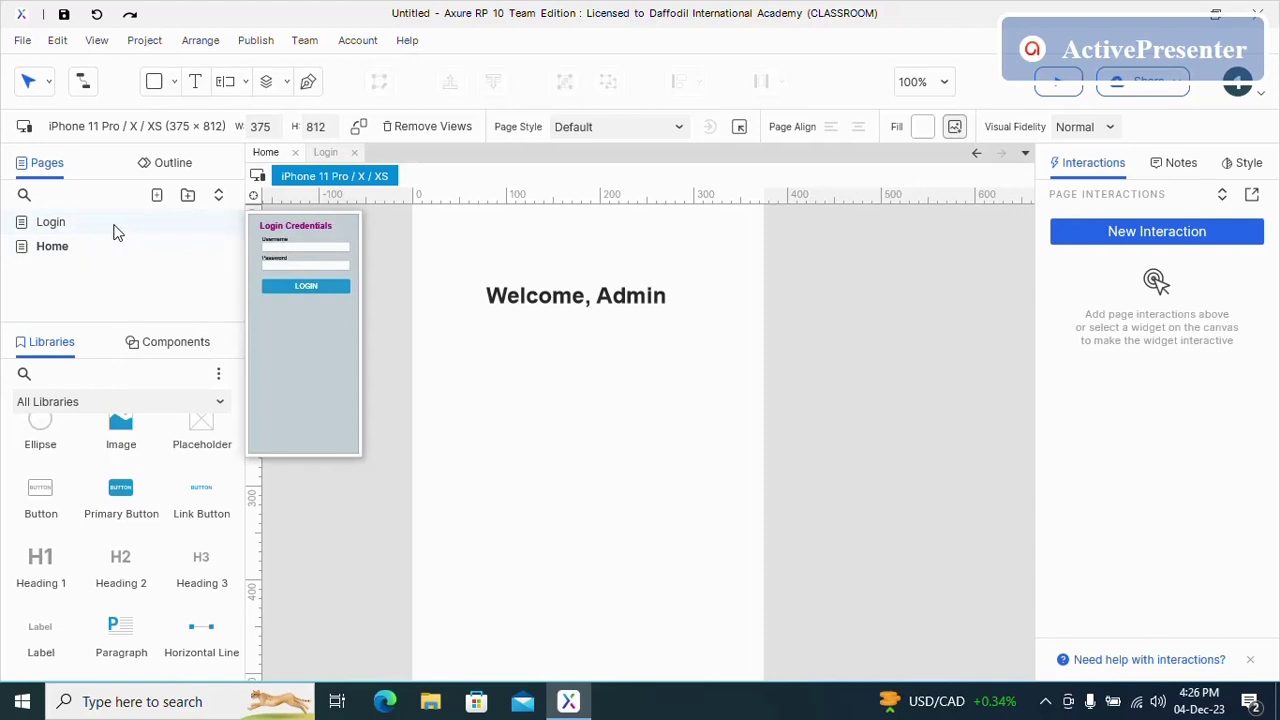
click(116, 230)
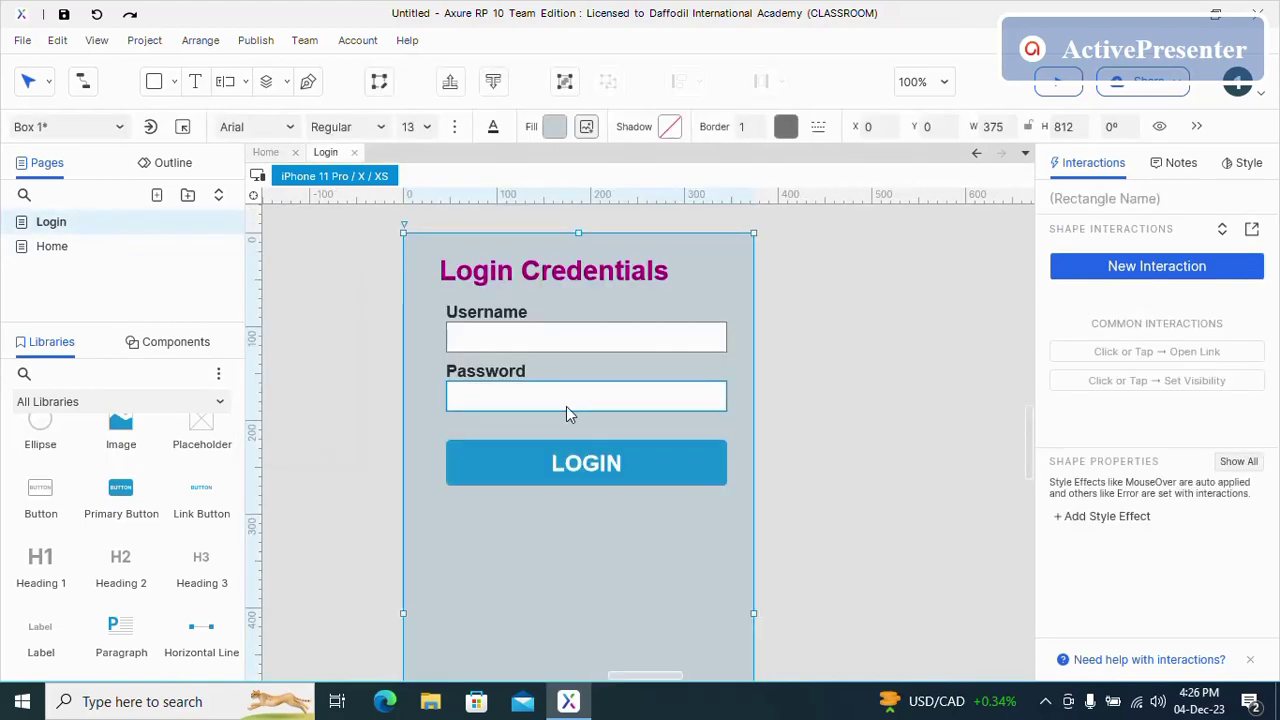
- Make a click on LOGIN open the Home page as Case 1, ready for a condition
click(662, 455)
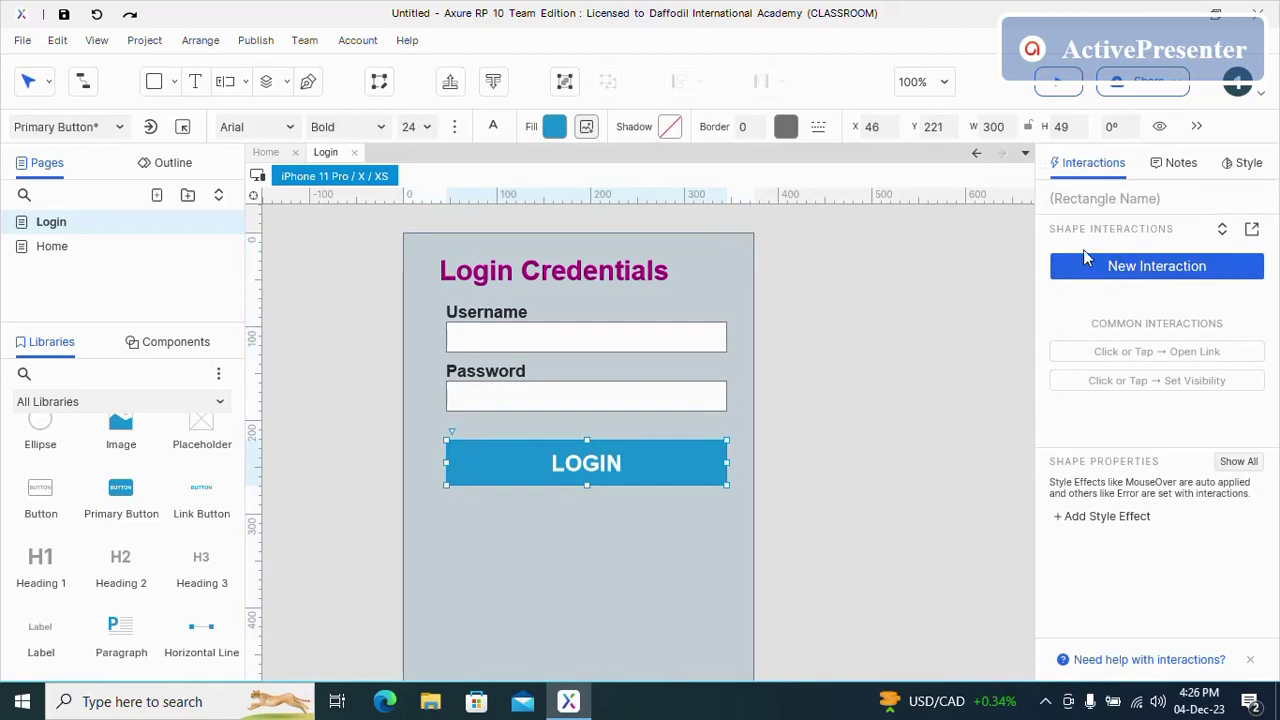
click(1129, 272)
click(1100, 317)
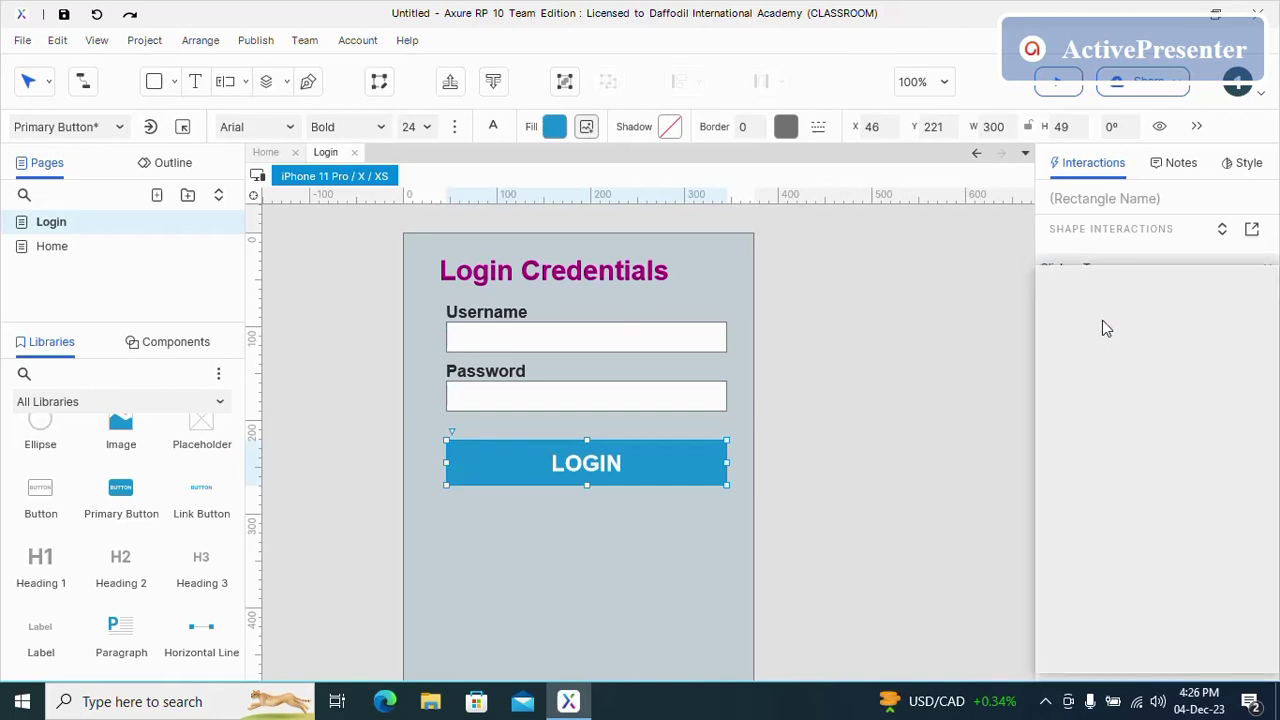
click(1098, 360)
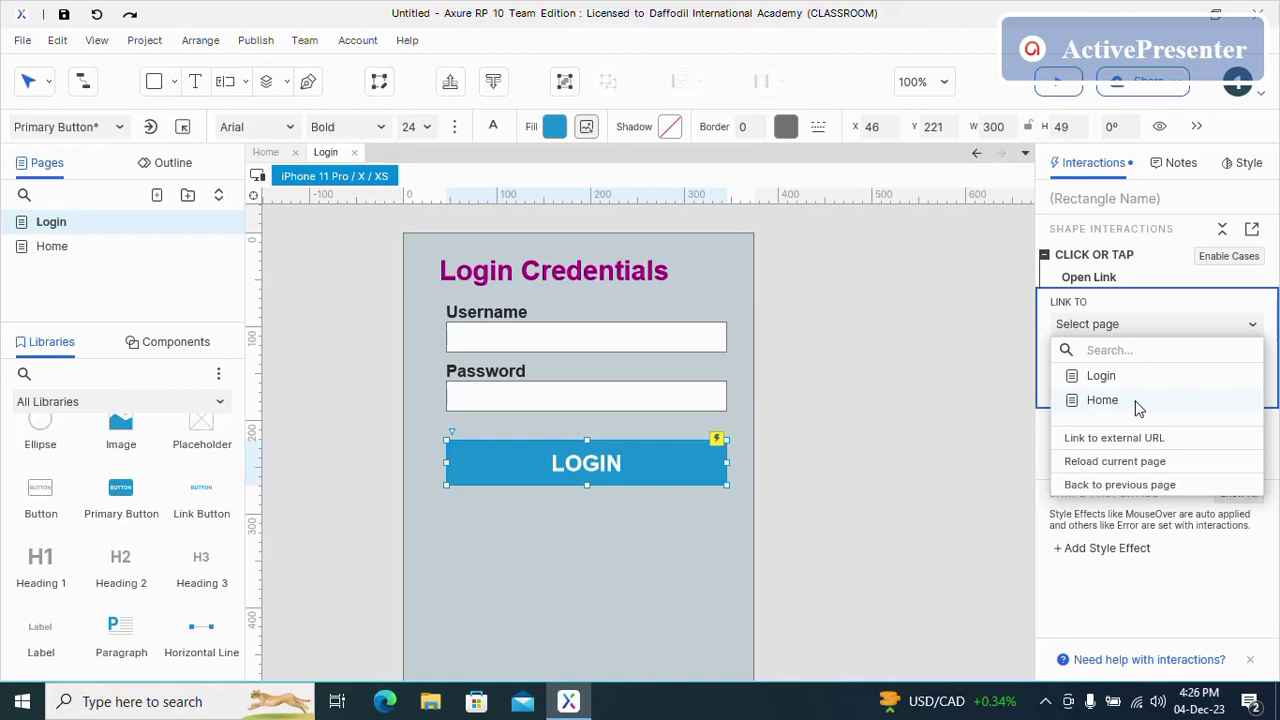
click(1102, 400)
click(1229, 403)
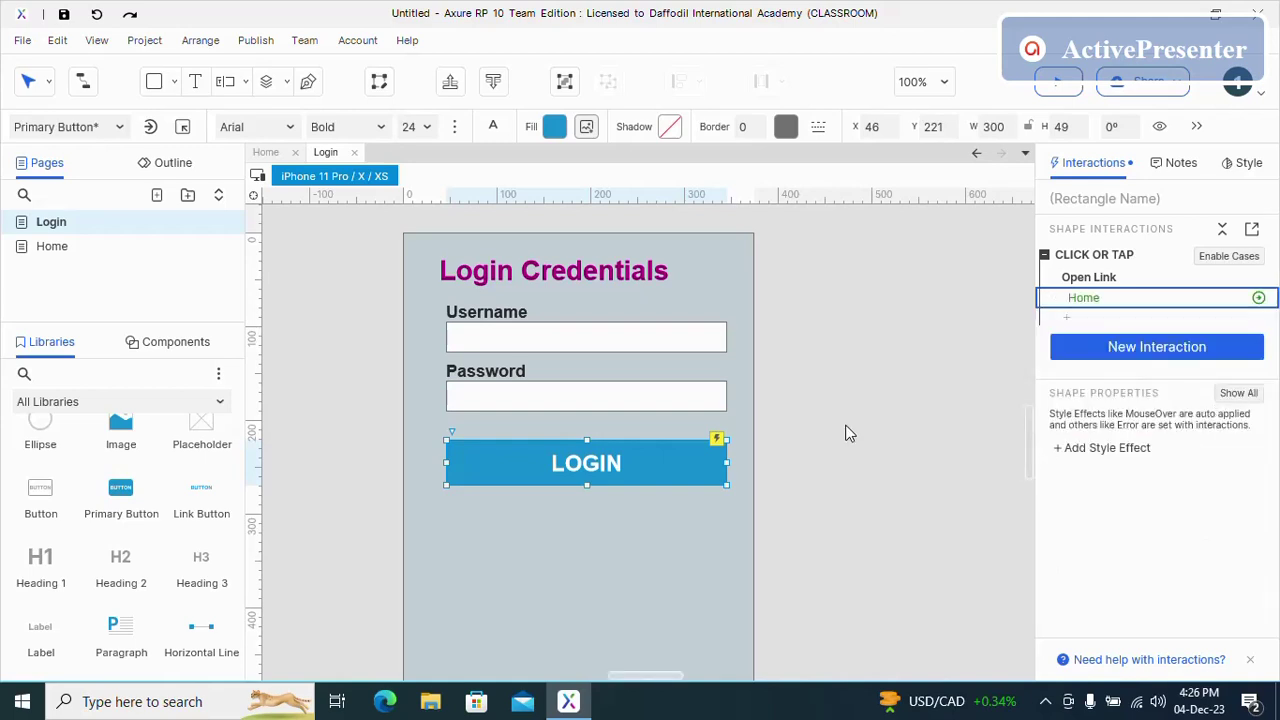
click(1221, 258)
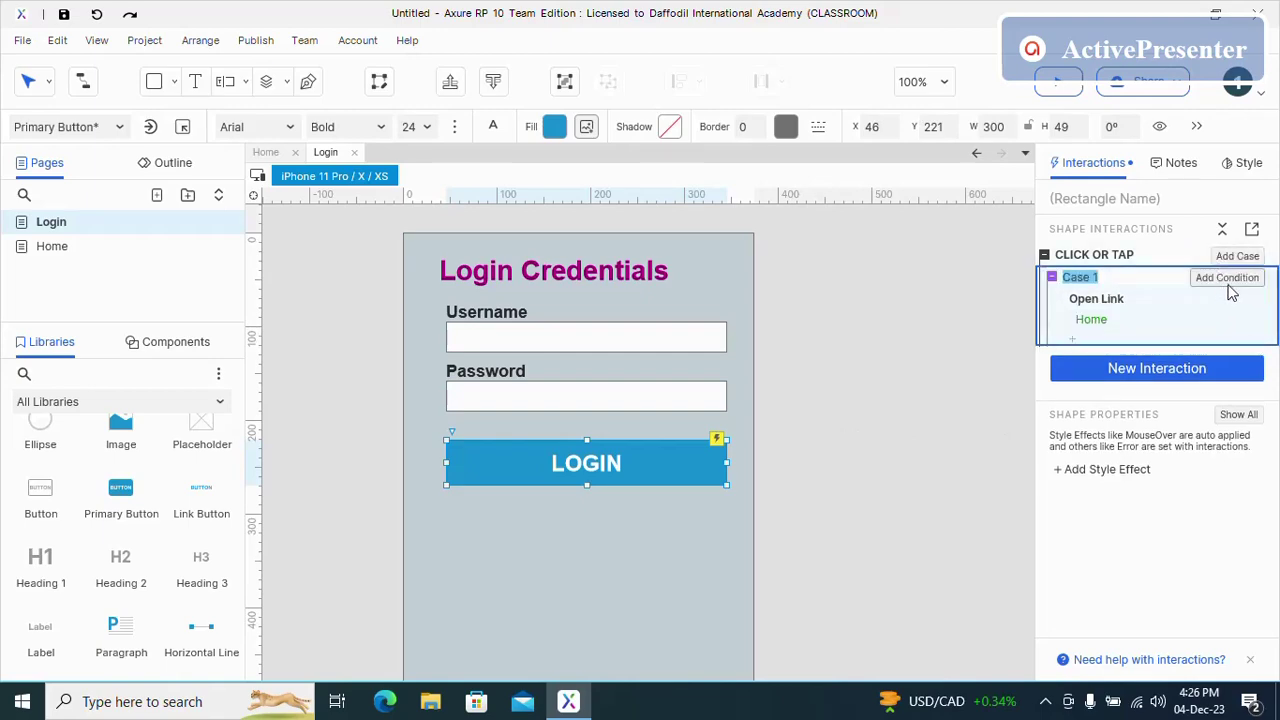
click(1229, 280)
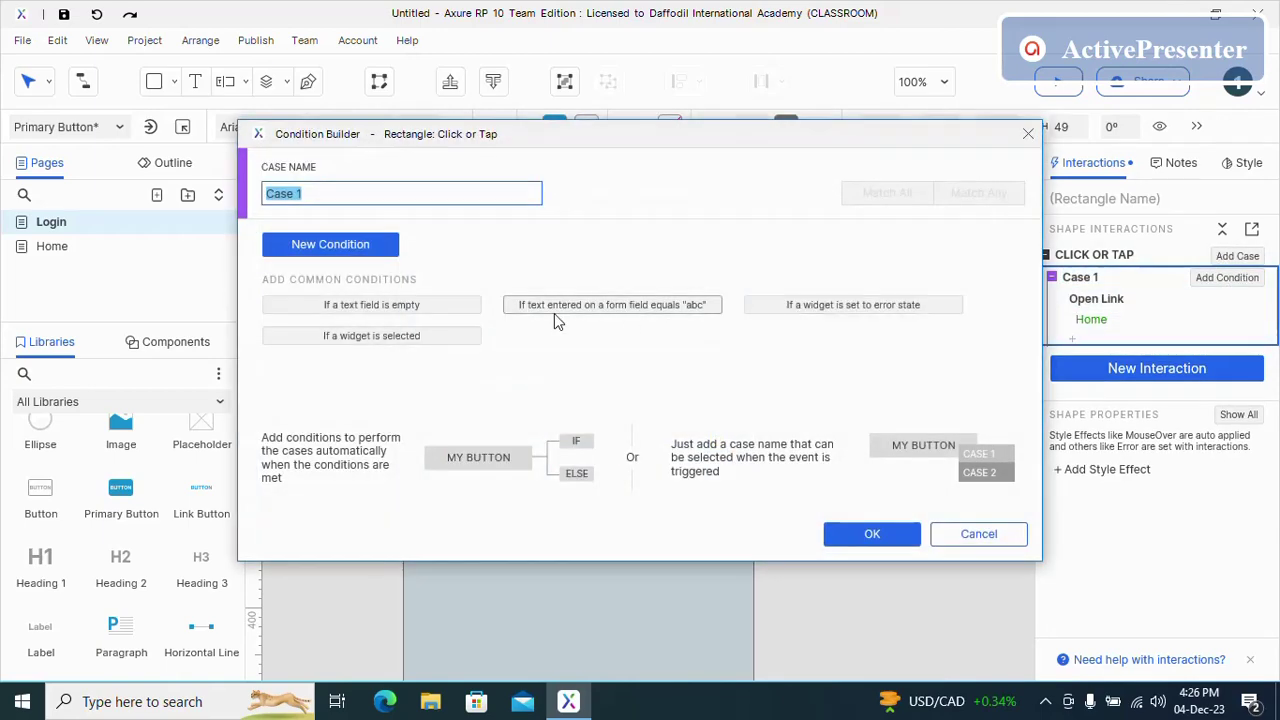
- Name the case Login Successful with condition: username text equals admin
text(Login Successful)
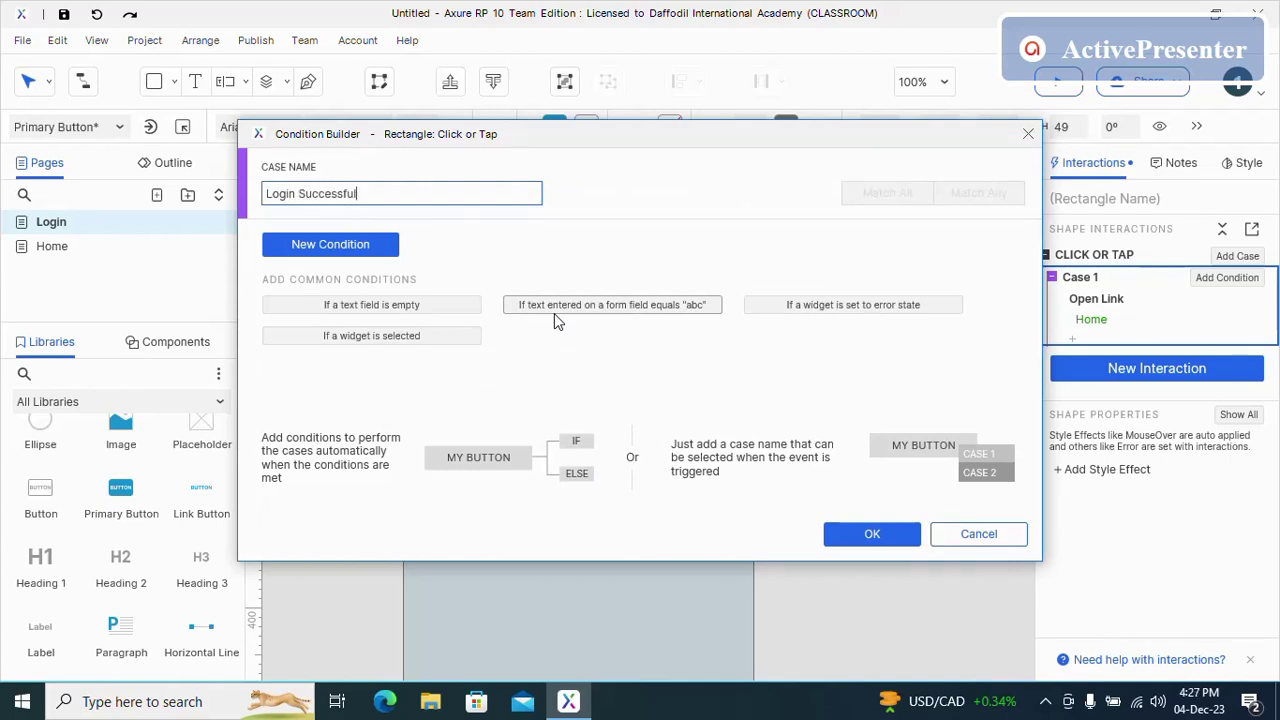
click(368, 250)
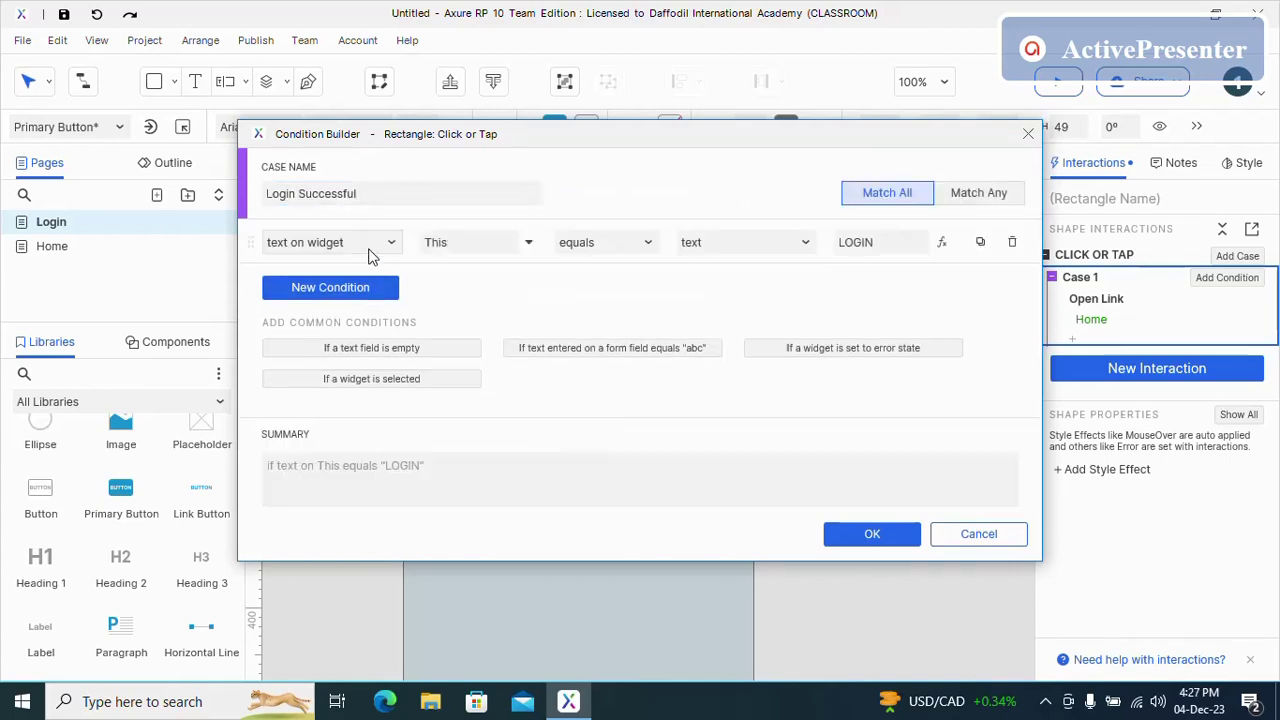
click(527, 244)
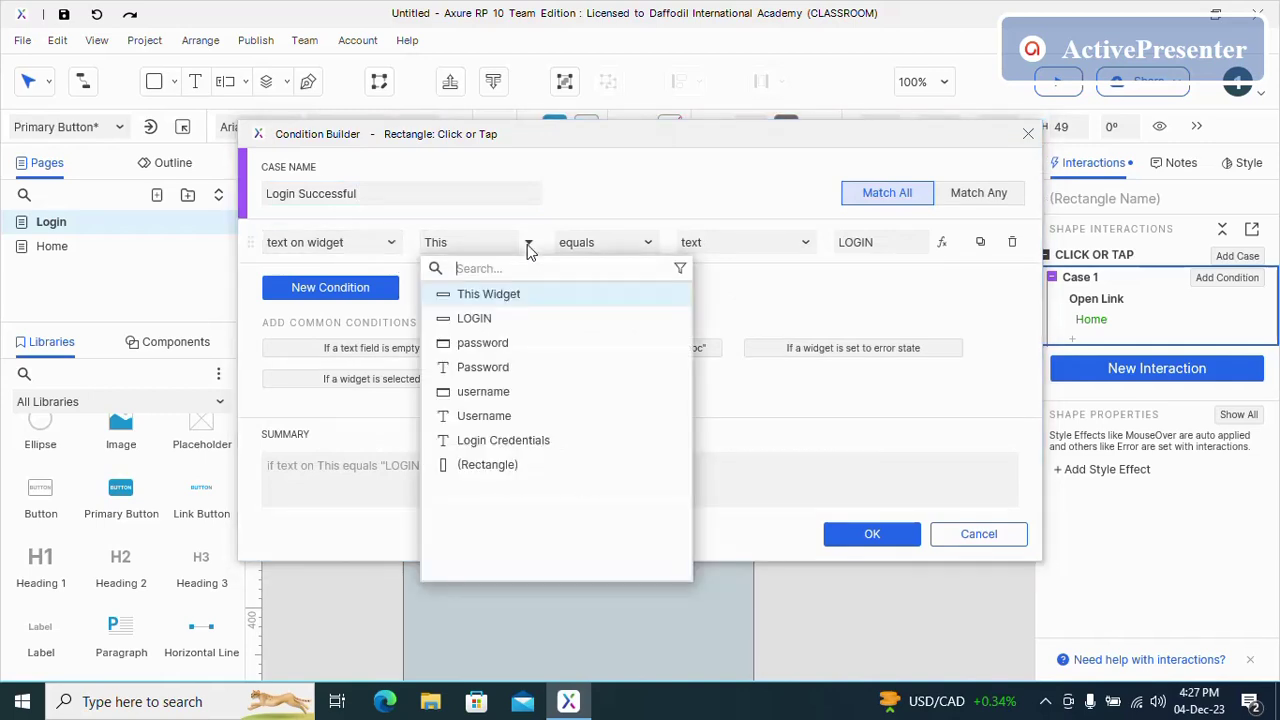
click(516, 399)
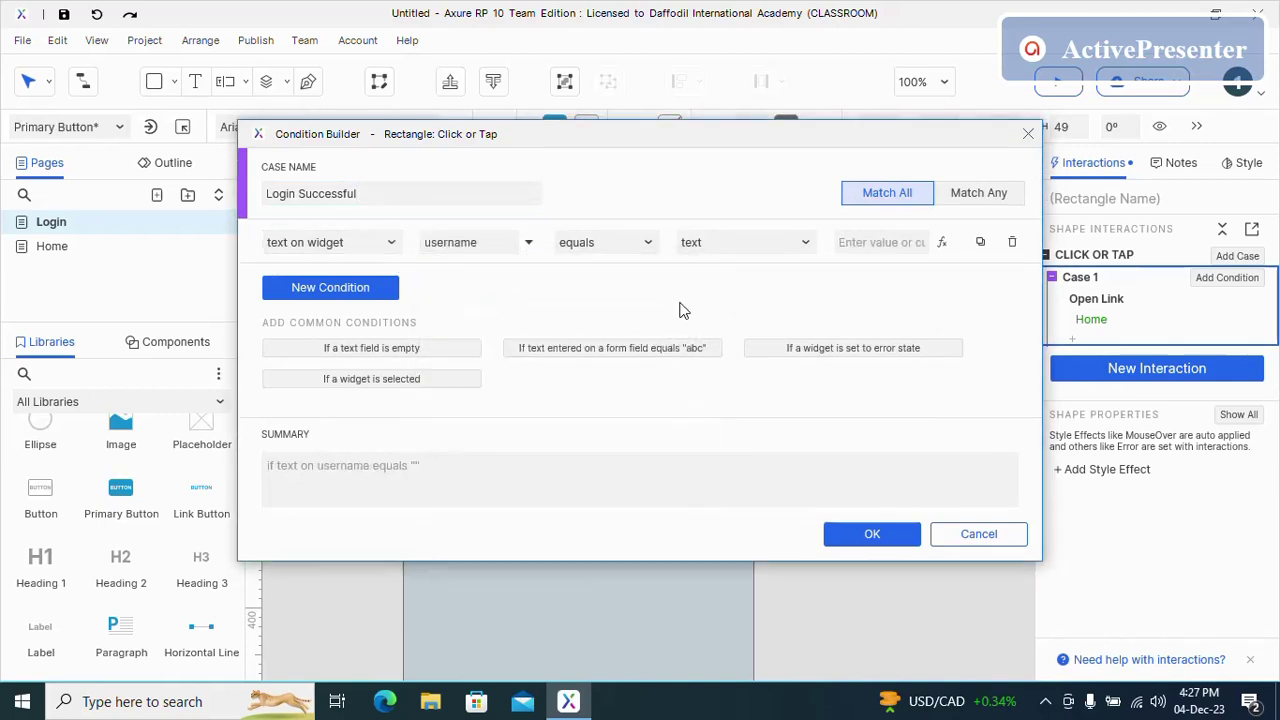
click(648, 243)
click(585, 265)
click(850, 243)
text(admin)
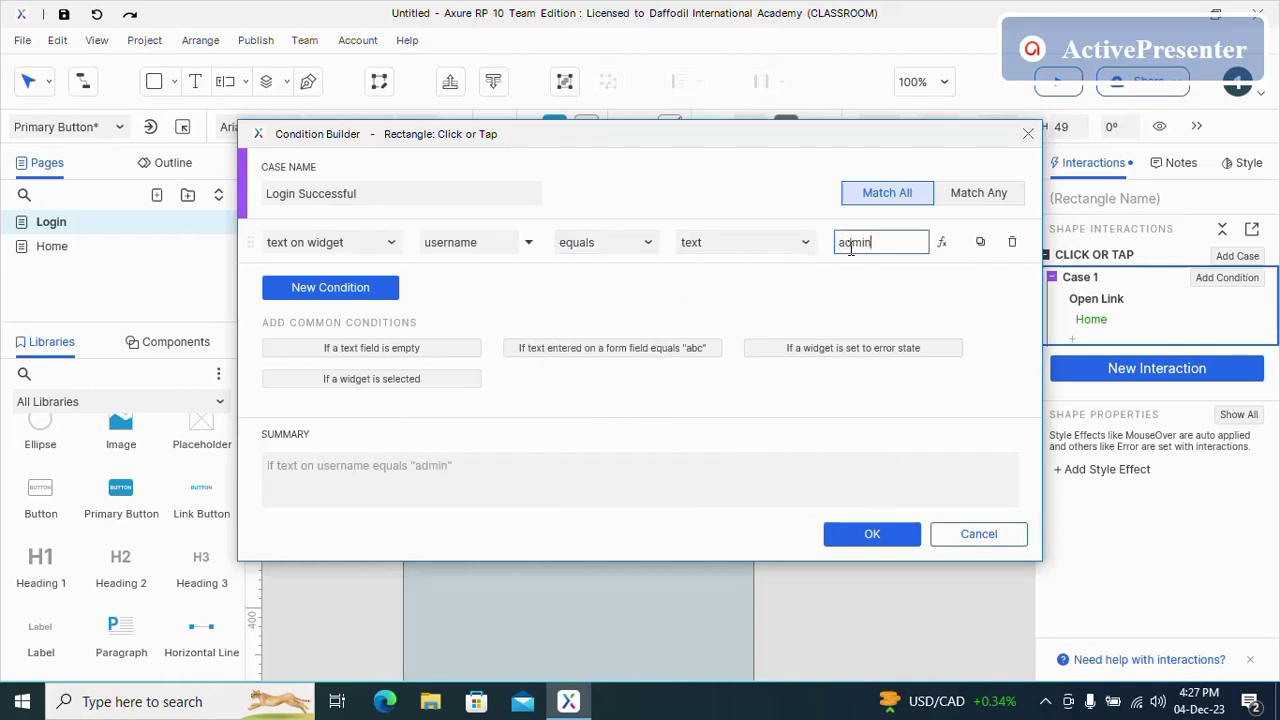
- Add a second condition requiring the password field to equal the demo password
click(397, 290)
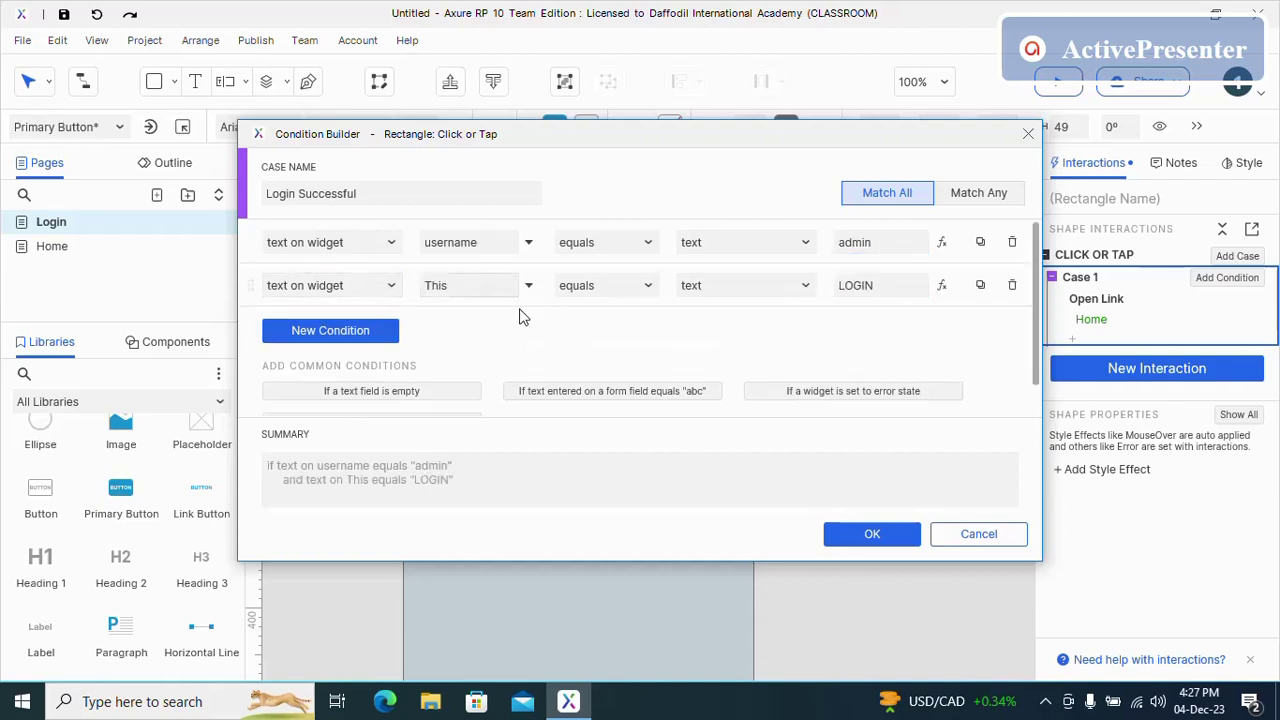
click(524, 287)
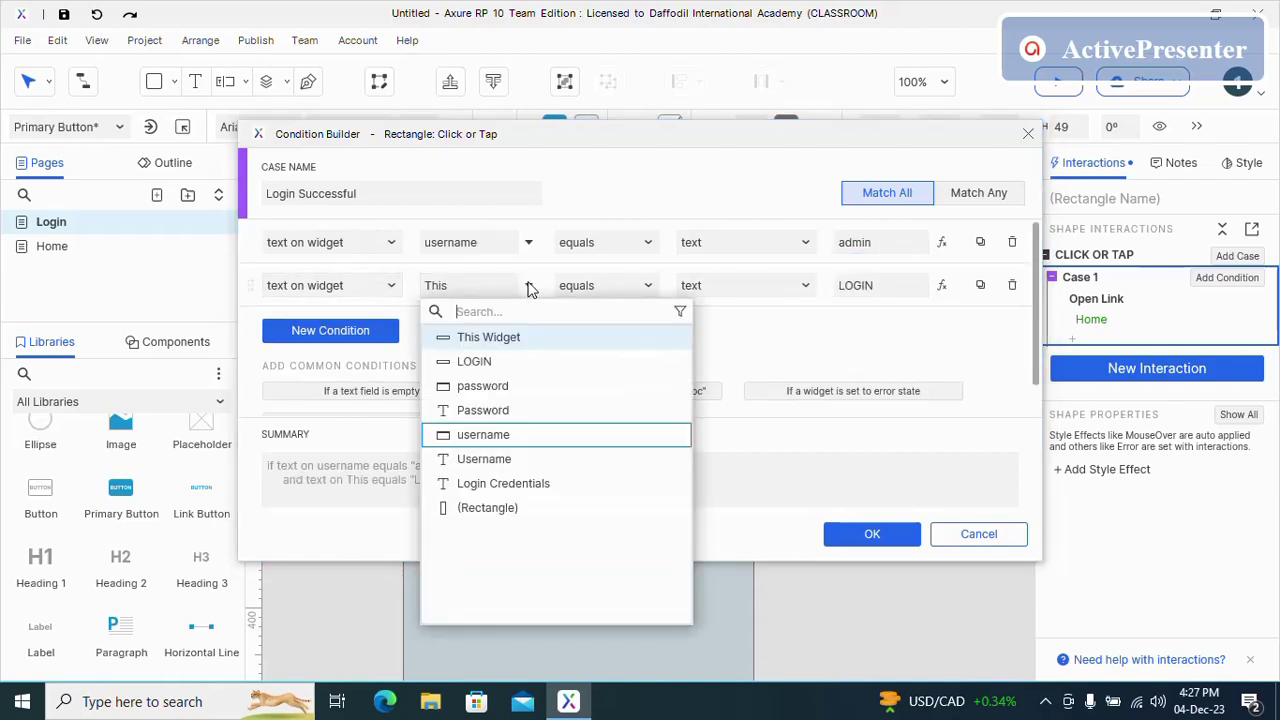
click(506, 390)
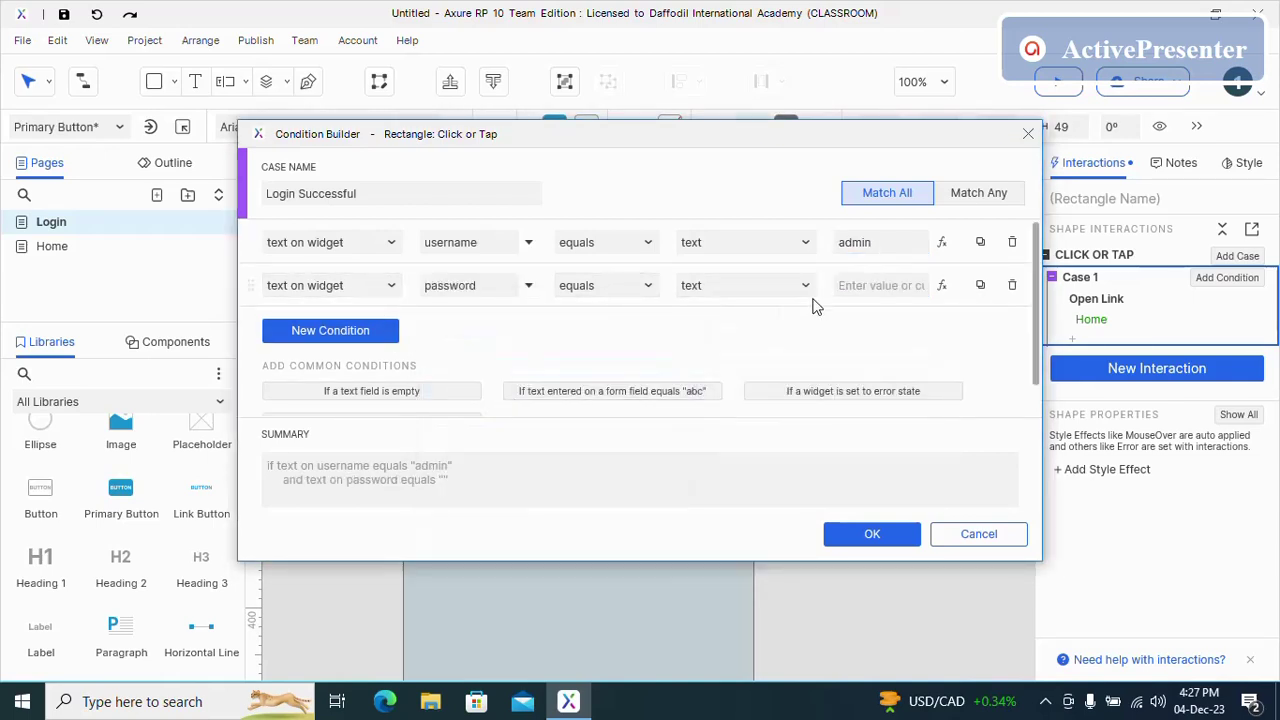
click(903, 287)
text(123)
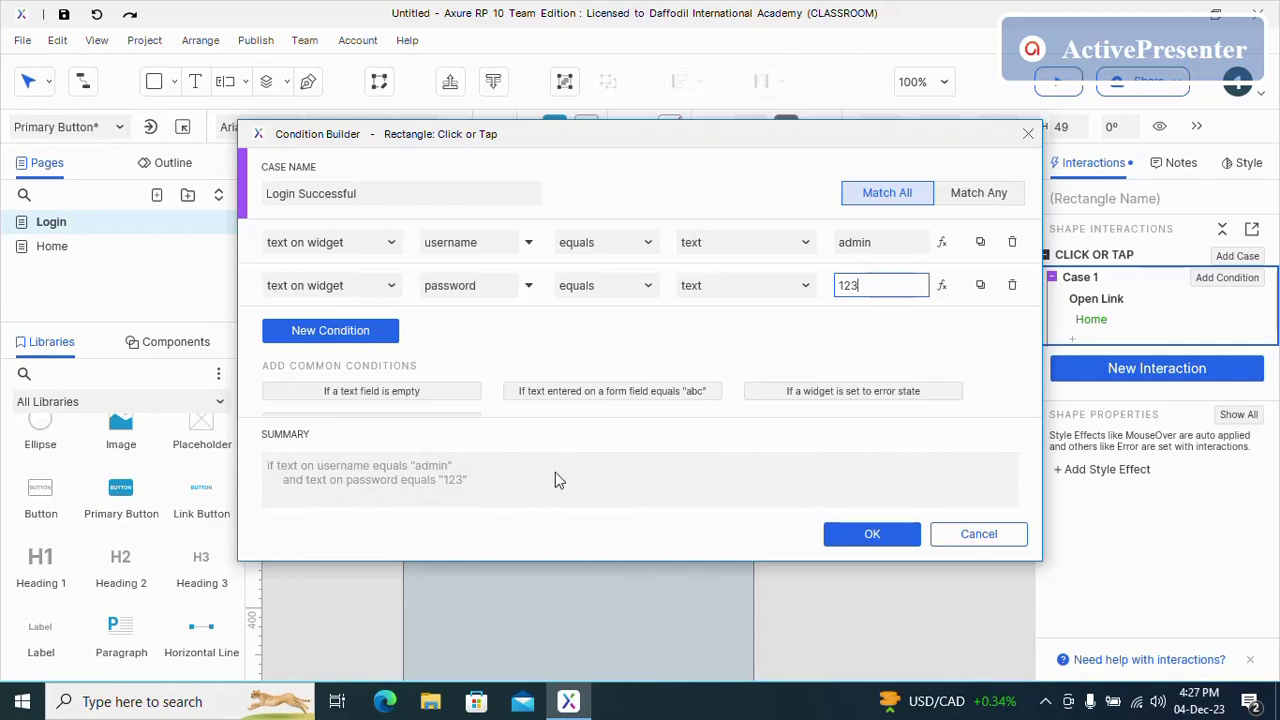
click(890, 541)
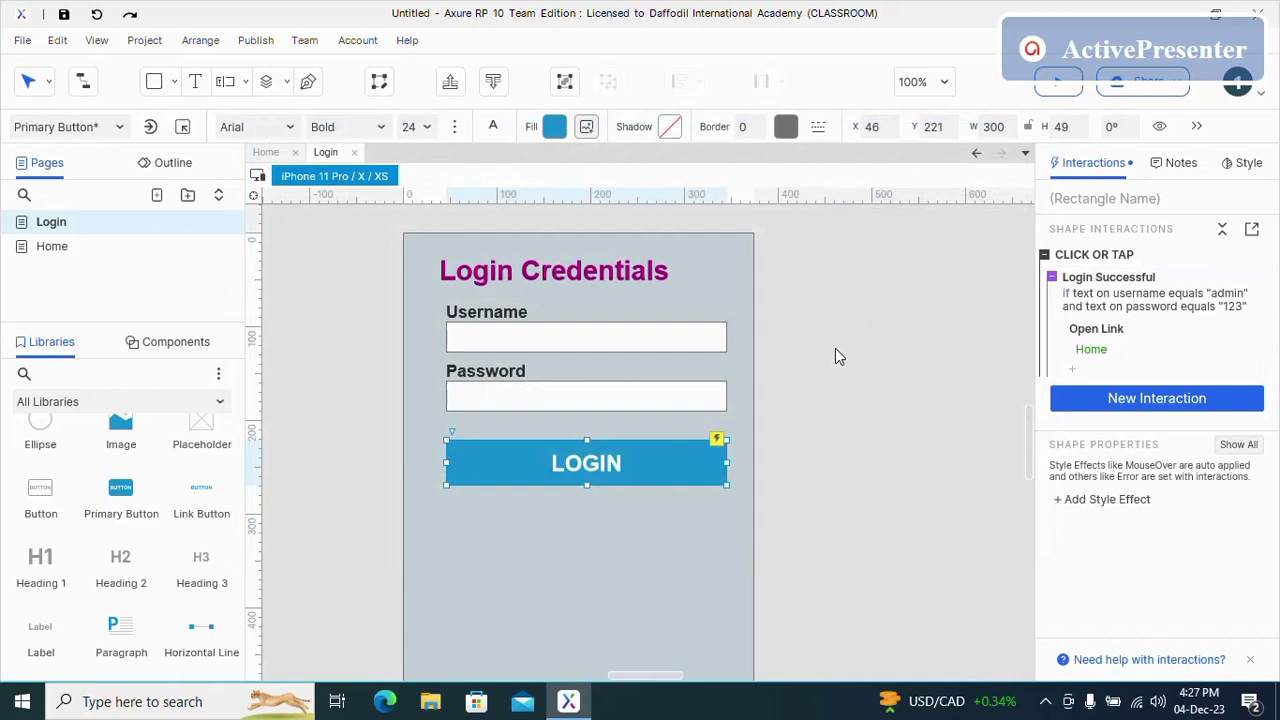
- Place a Heading 3 above the LOGIN button and shift LOGIN down
click(437, 540)
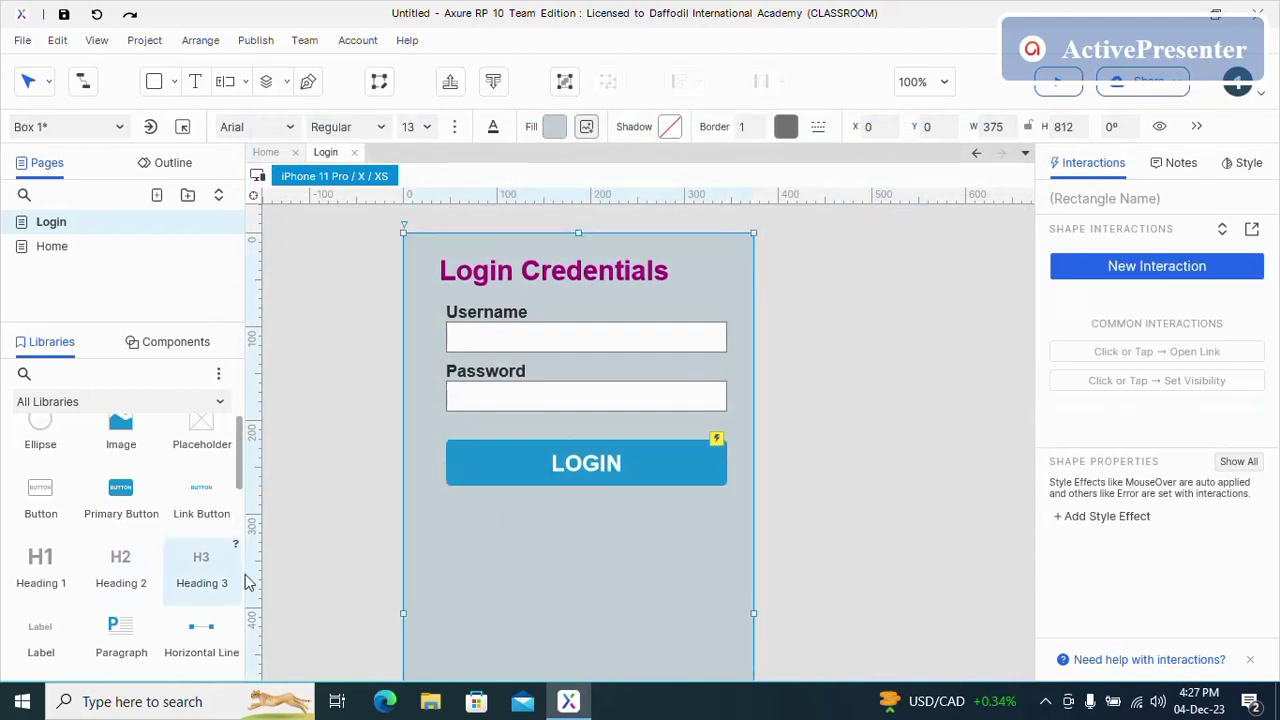
mouse_move(226, 582)
mouse_down()
mouse_move(417, 474)
mouse_move(451, 425)
mouse_up()
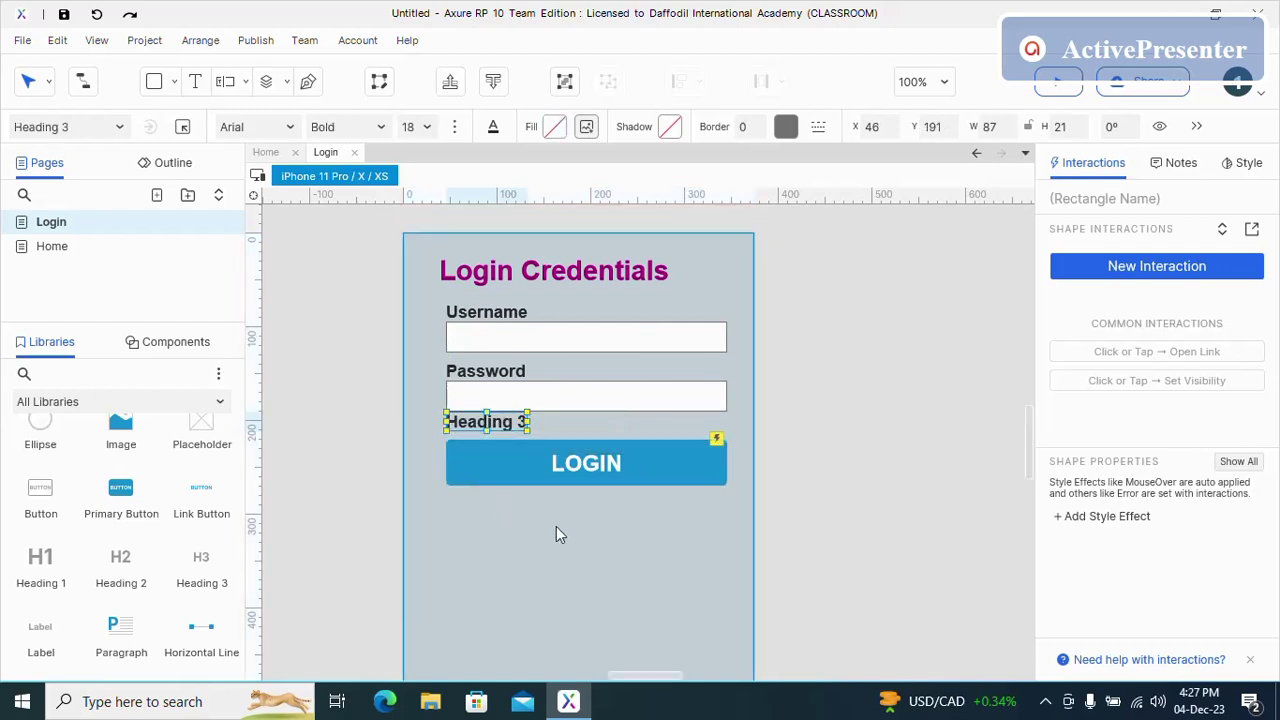
click(556, 526)
mouse_move(653, 467)
mouse_down()
mouse_move(665, 491)
mouse_move(674, 480)
mouse_move(661, 477)
mouse_up()
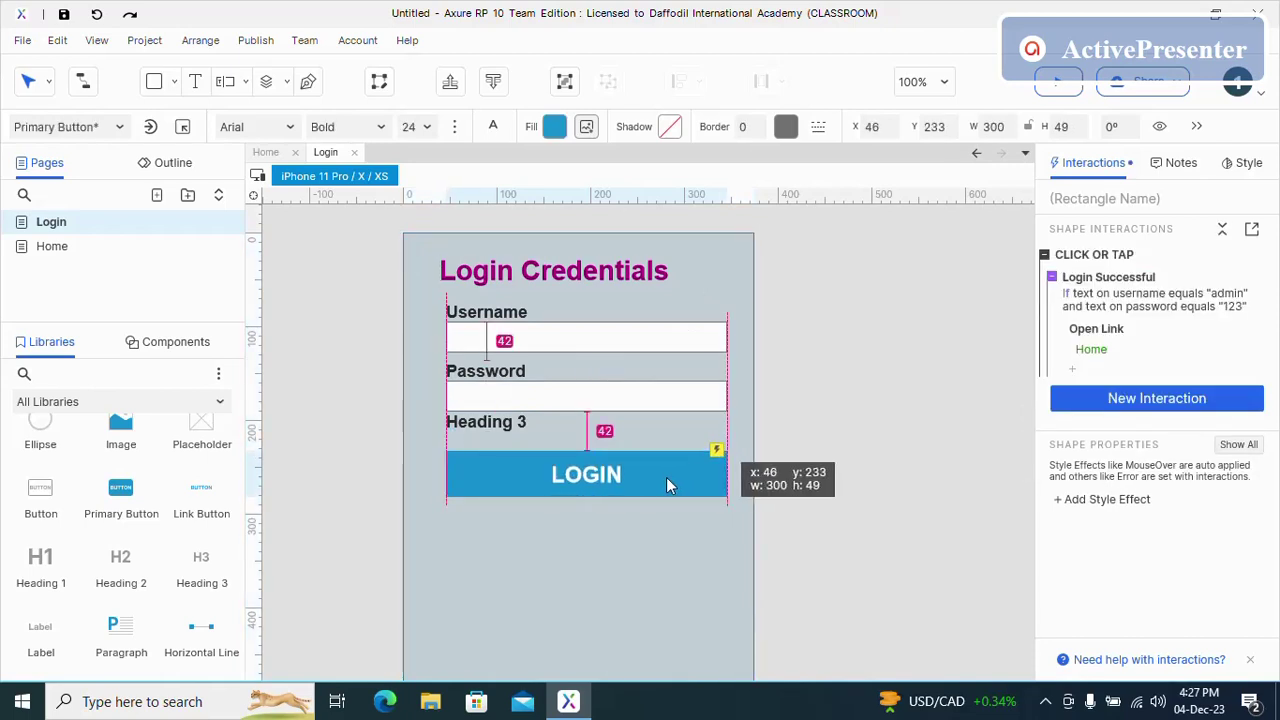
- Change the heading's text to 'Invalid Credentials' and position it above LOGIN
click(505, 423)
double_click(505, 423)
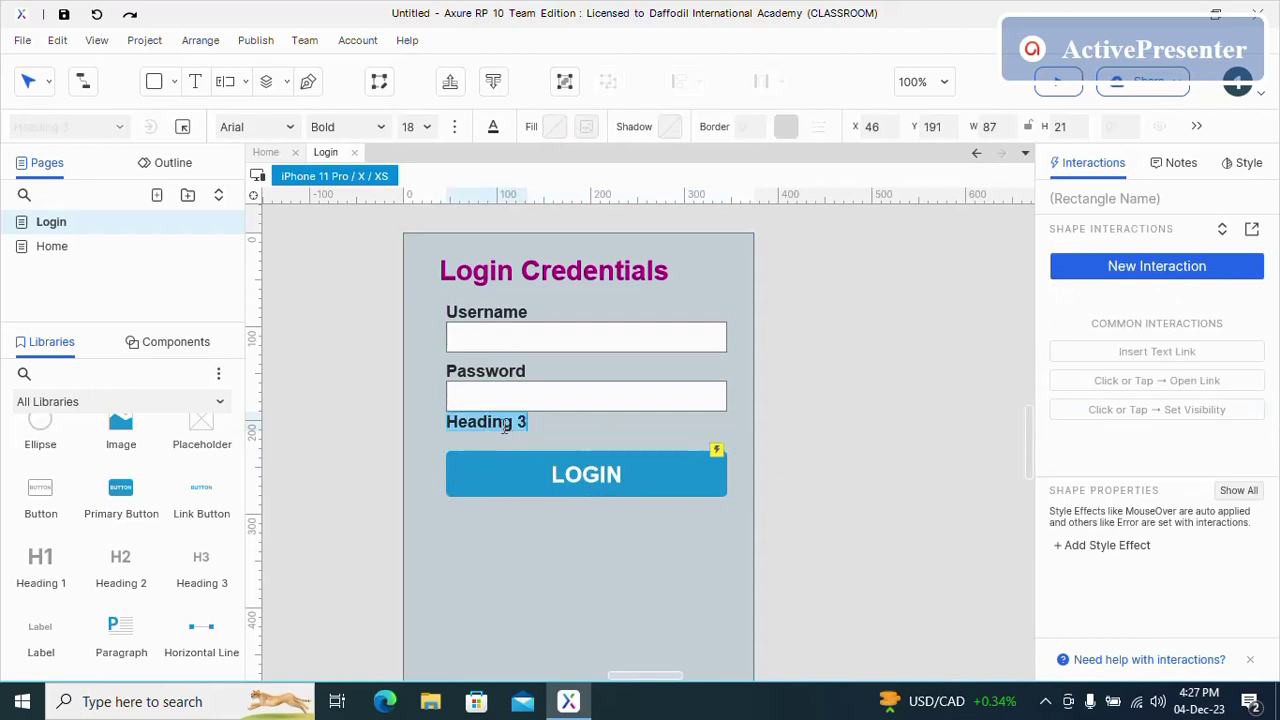
click(528, 432)
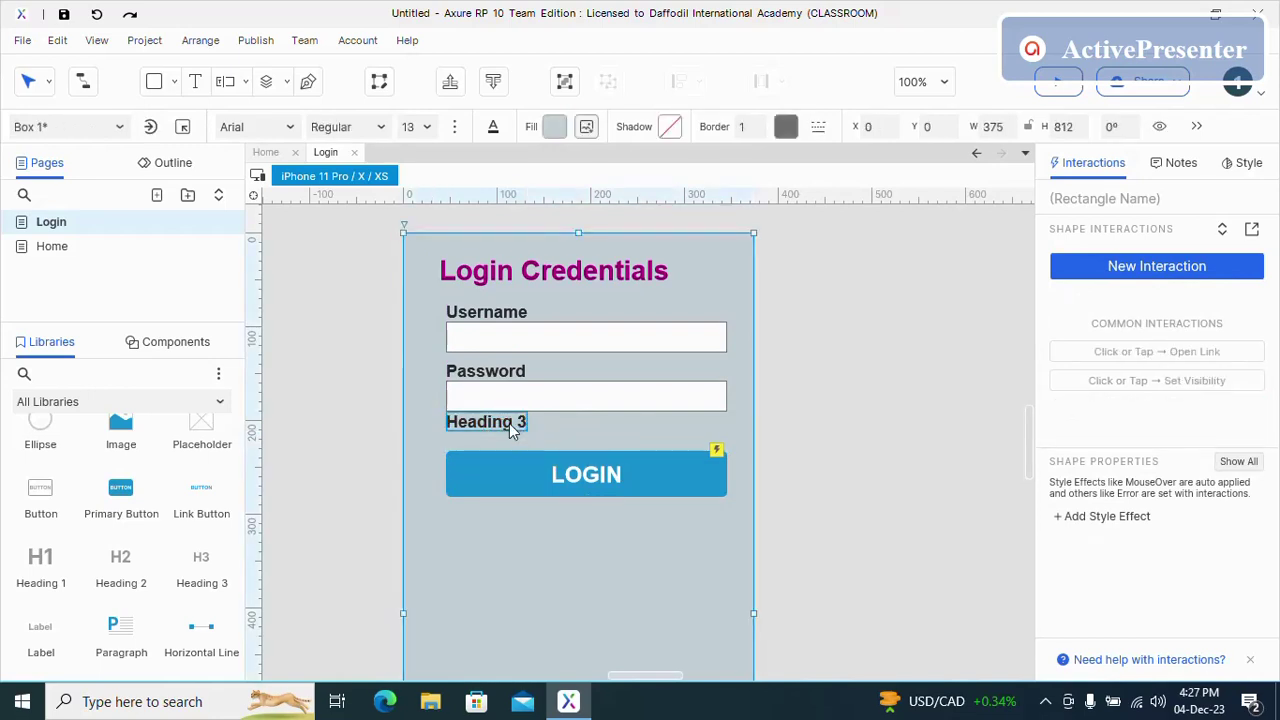
click(505, 423)
drag(505, 423, 484, 424)
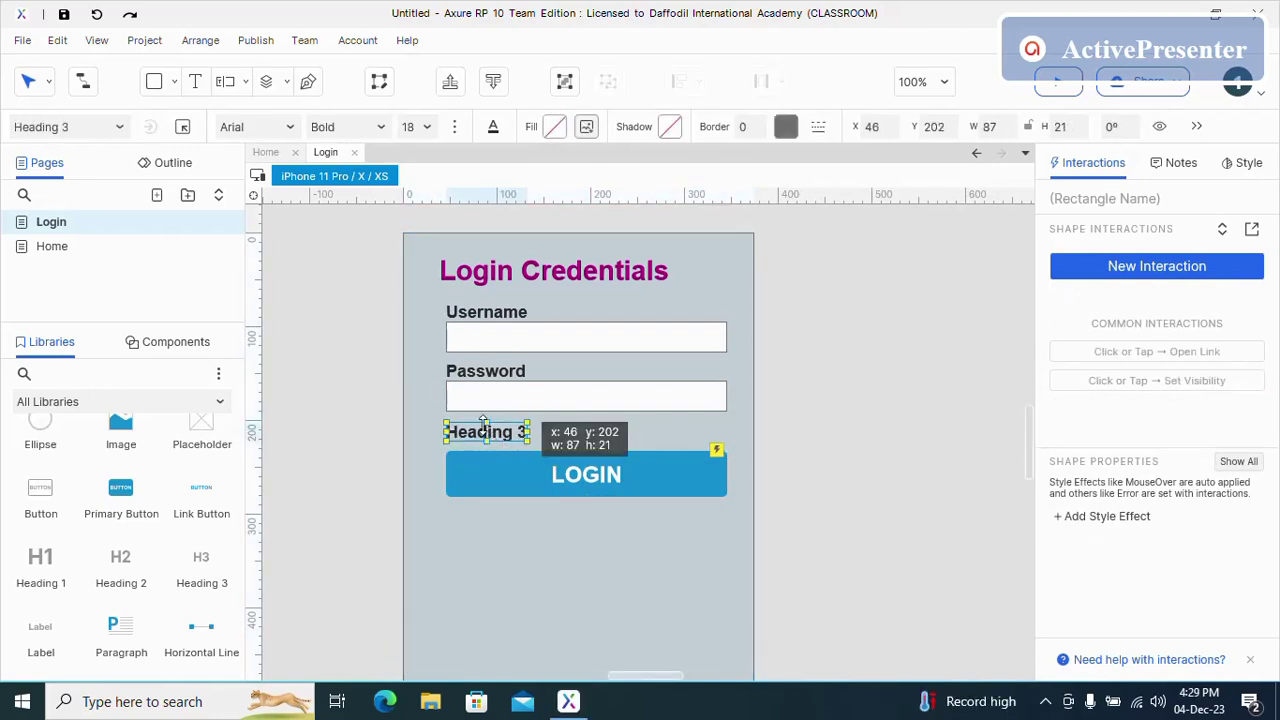
double_click(503, 440)
key(BackSpace)
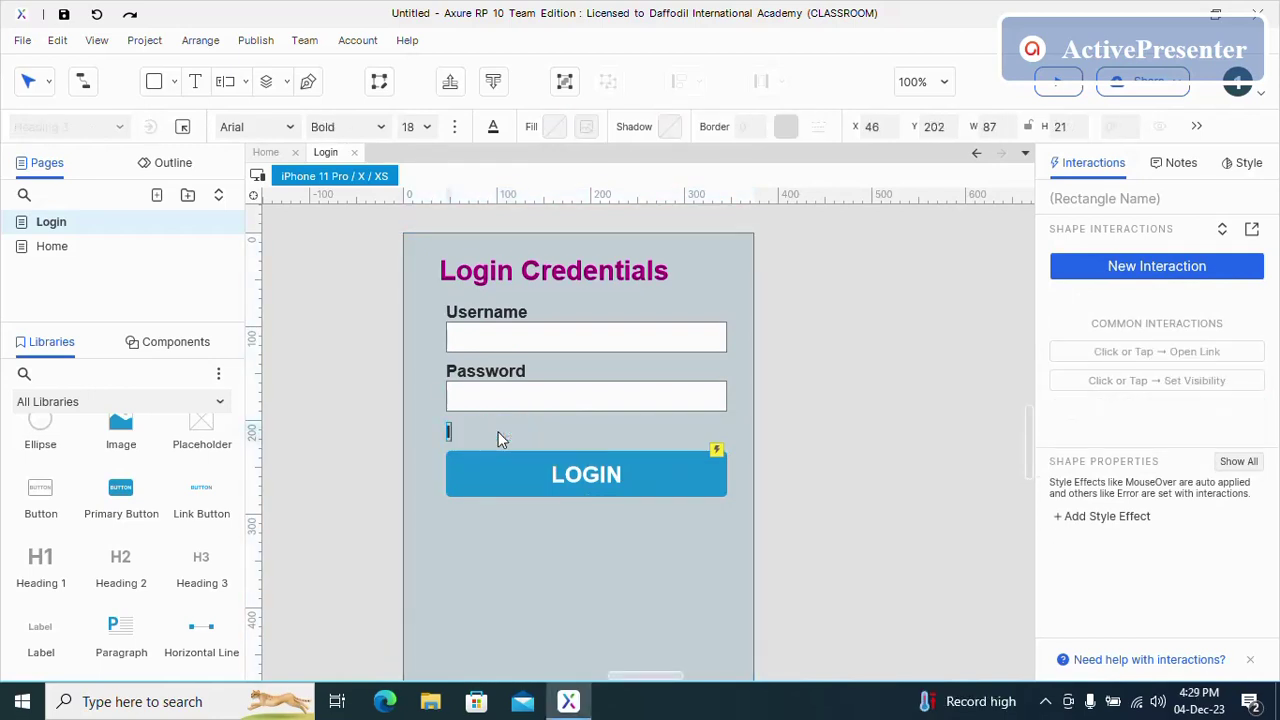
text(Invali)
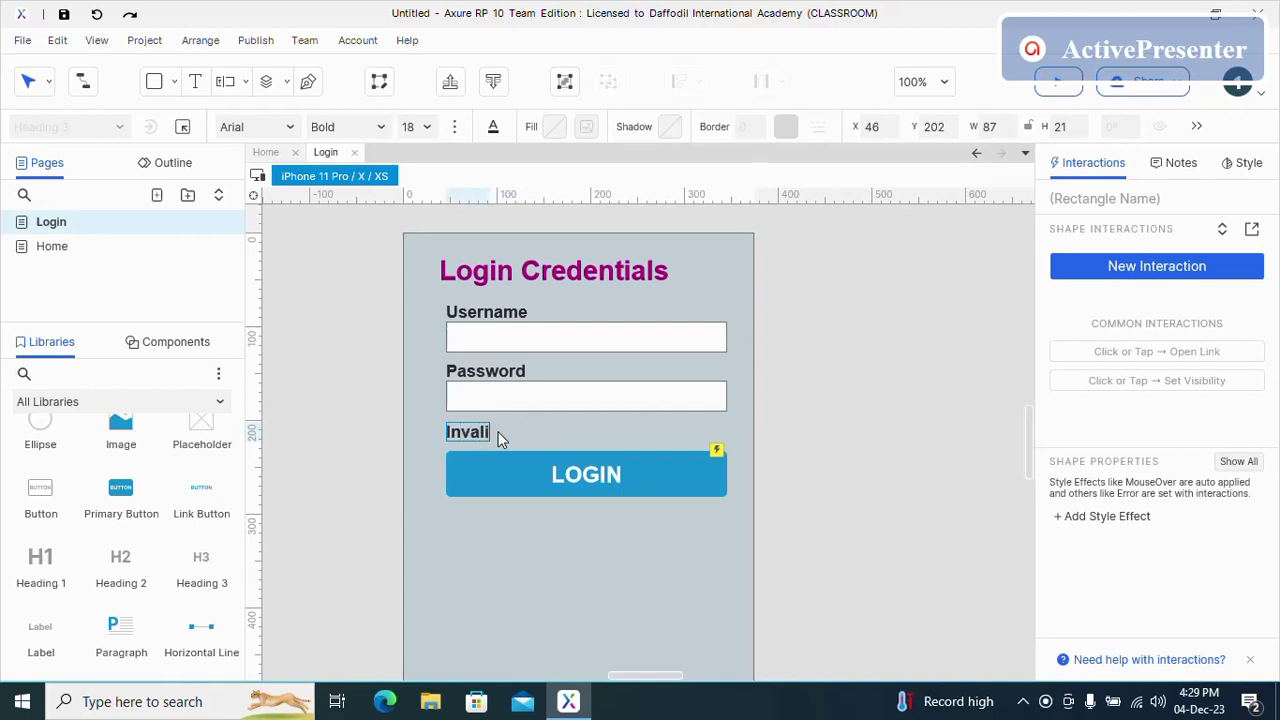
text(d Creden)
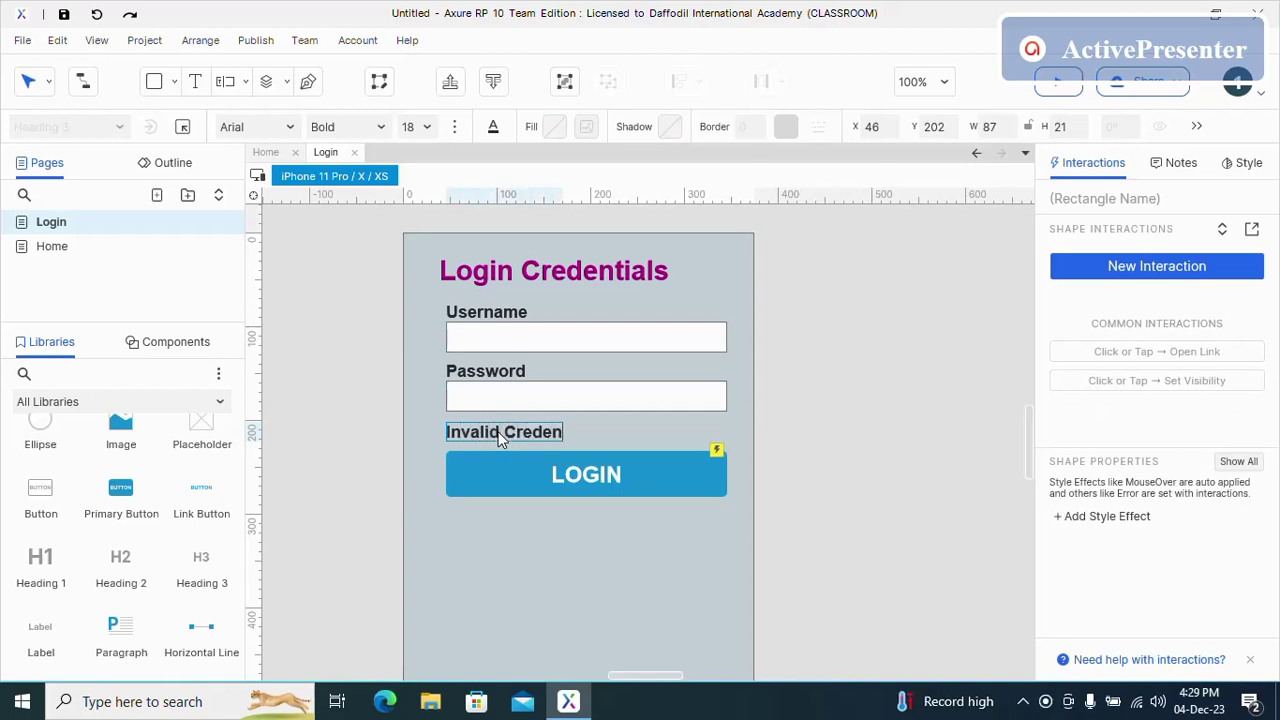
text(tials)
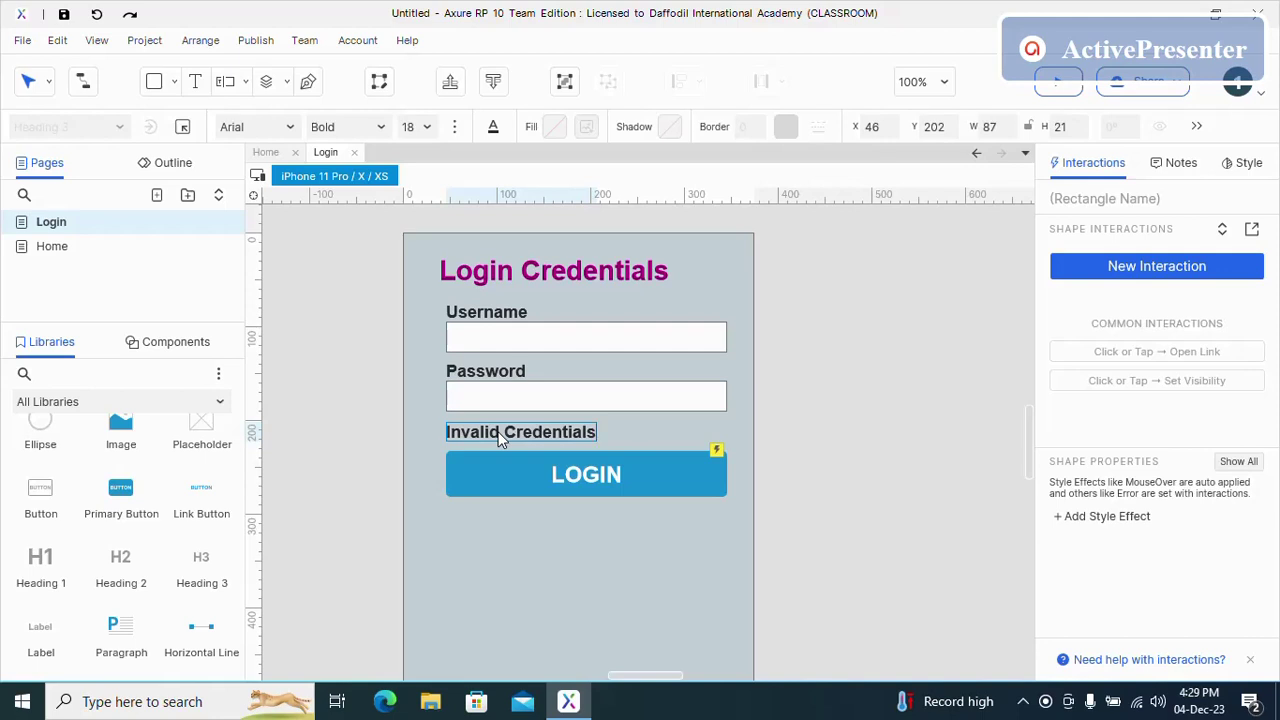
click(617, 554)
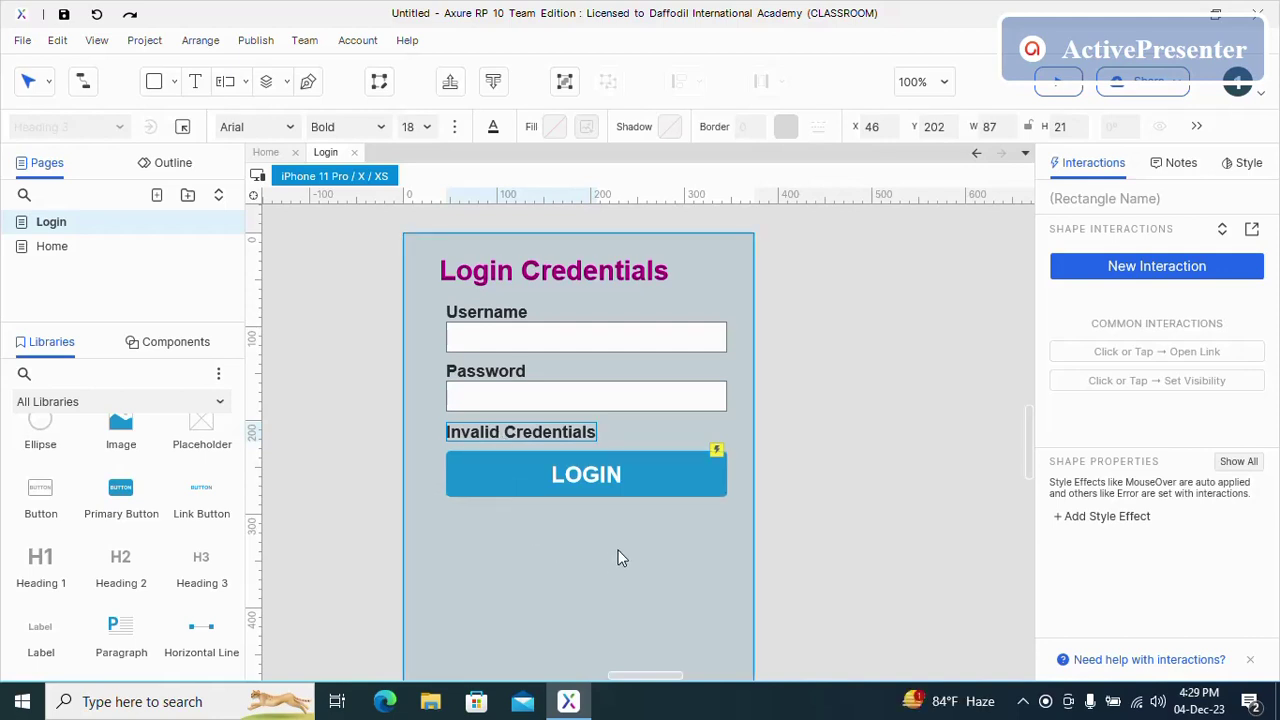
- Colour the Invalid Credentials text bright red (#CD0E0E)
click(568, 437)
click(570, 438)
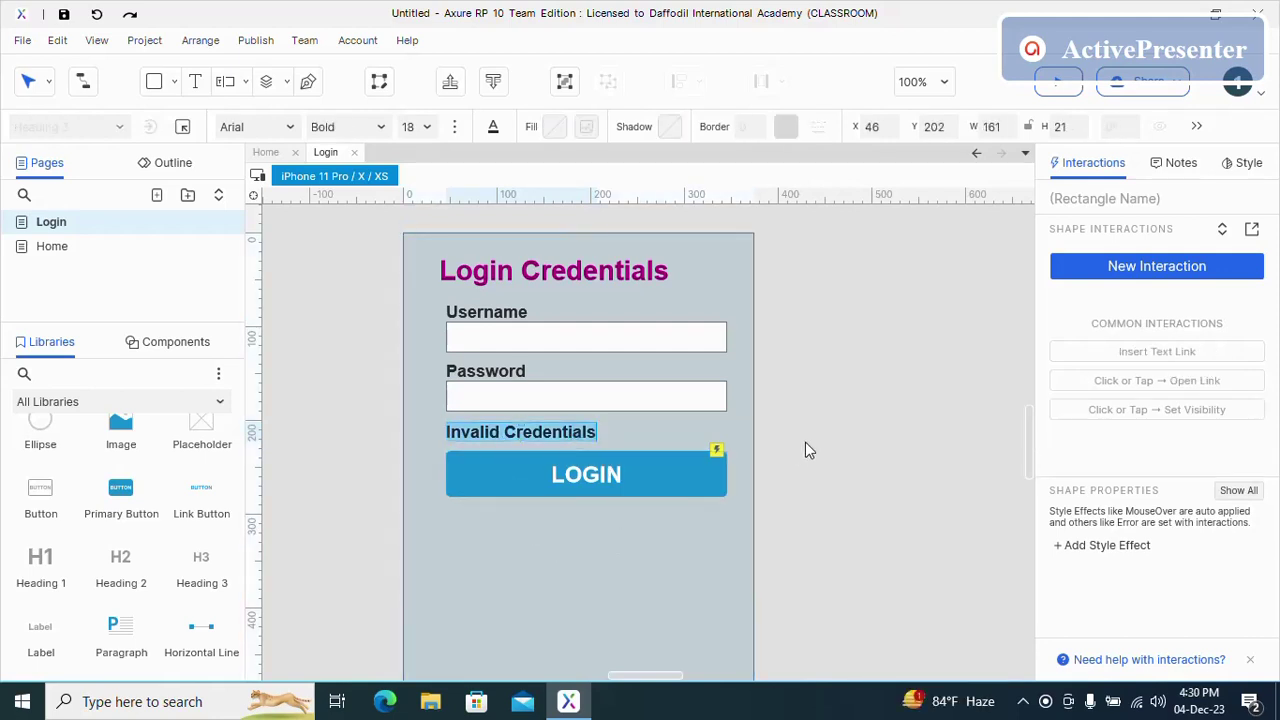
click(1249, 162)
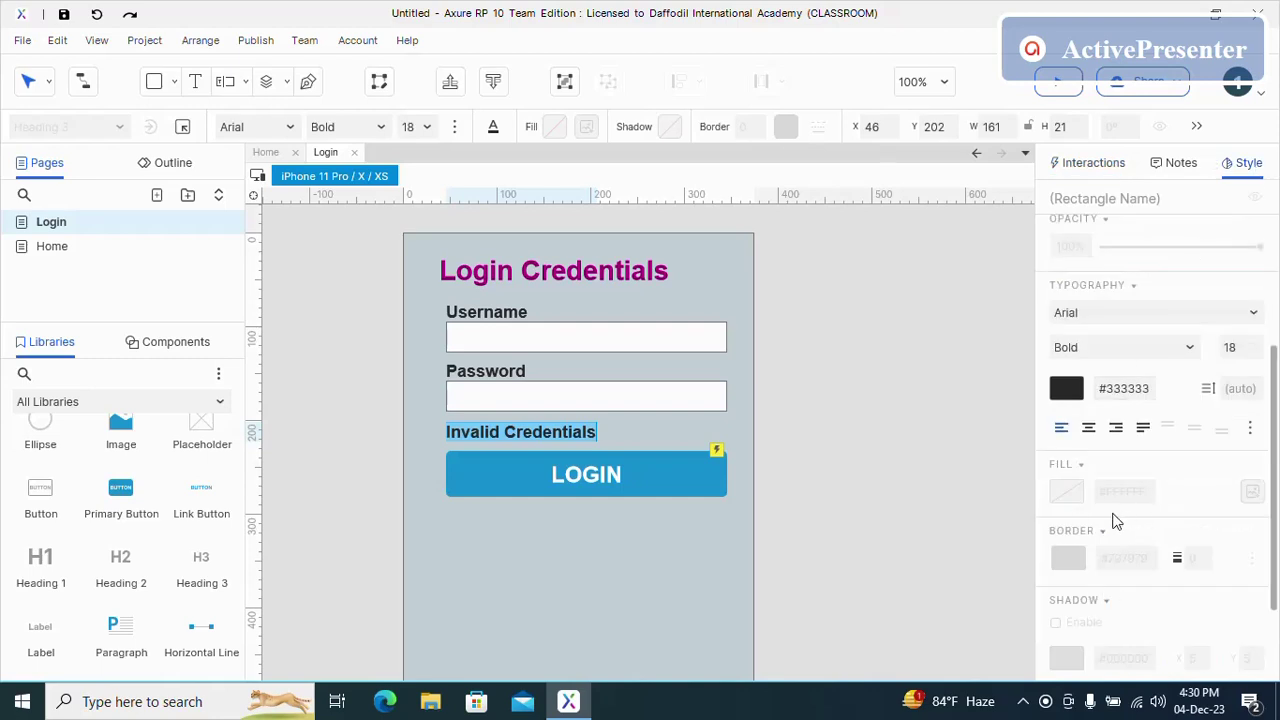
scroll(1116, 521, down, 2)
scroll(1114, 520, up, 2)
click(1066, 389)
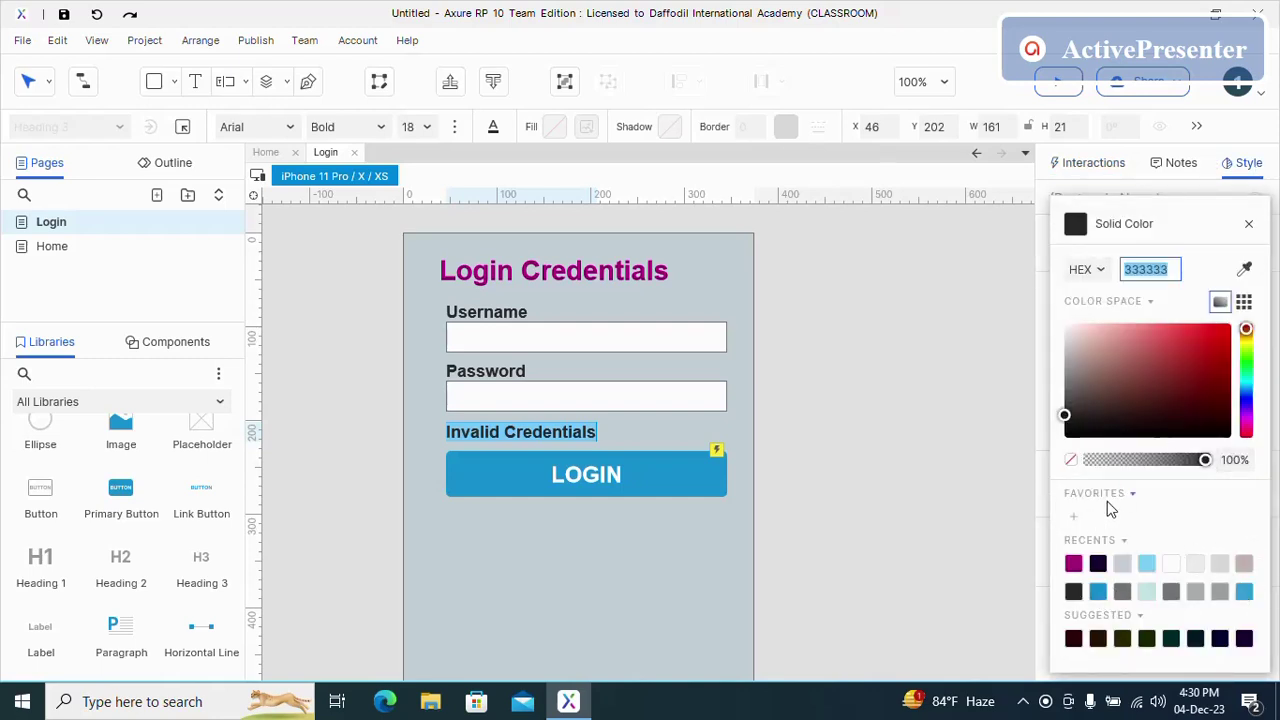
click(1210, 366)
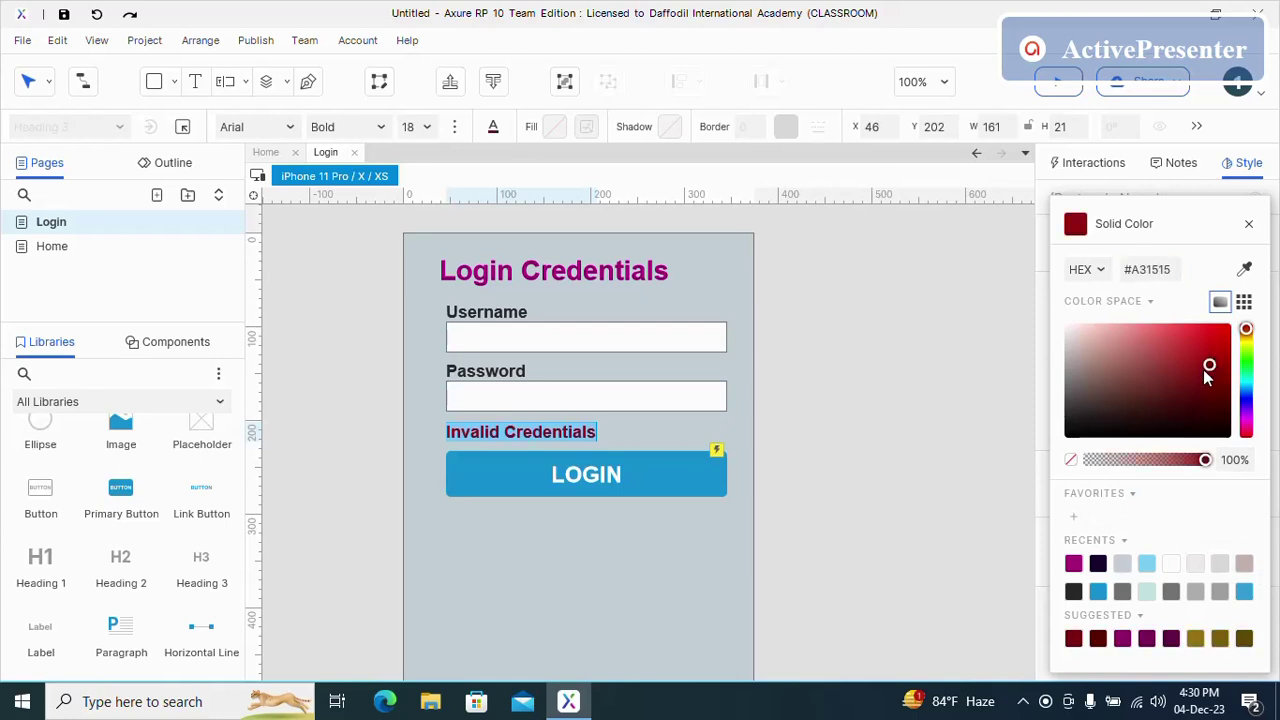
drag(1206, 375, 1222, 340)
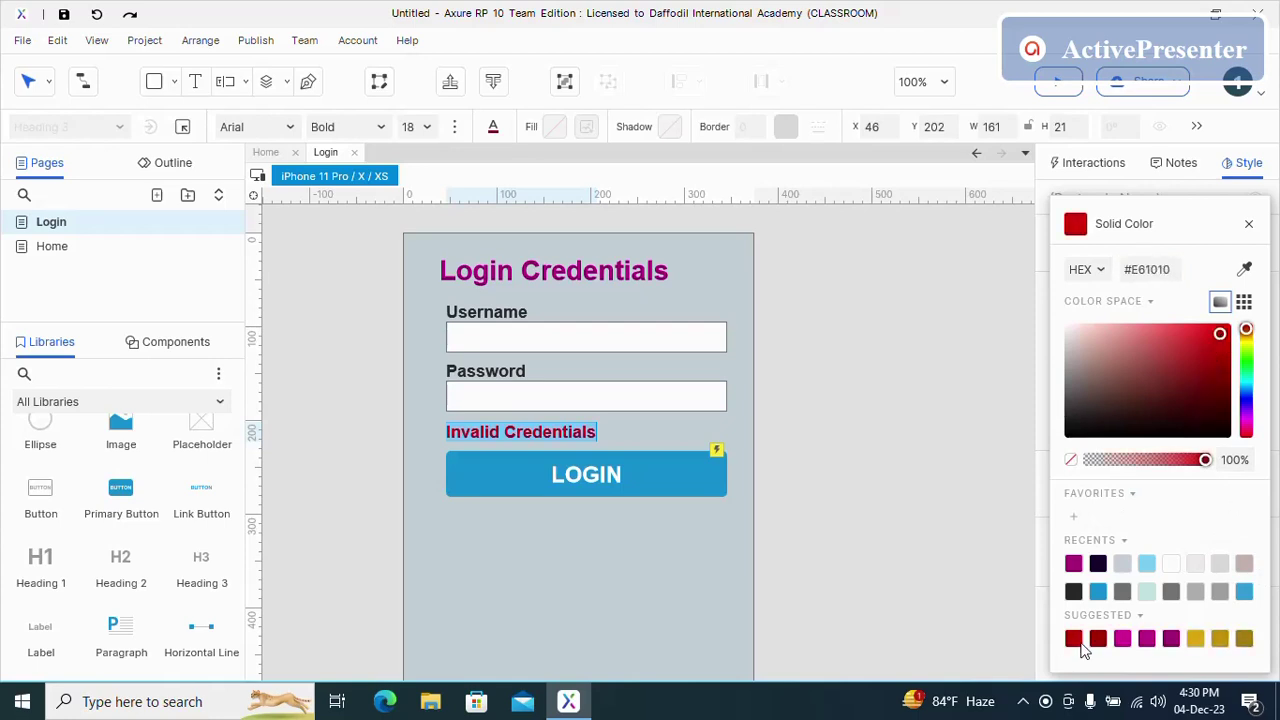
click(516, 536)
click(504, 516)
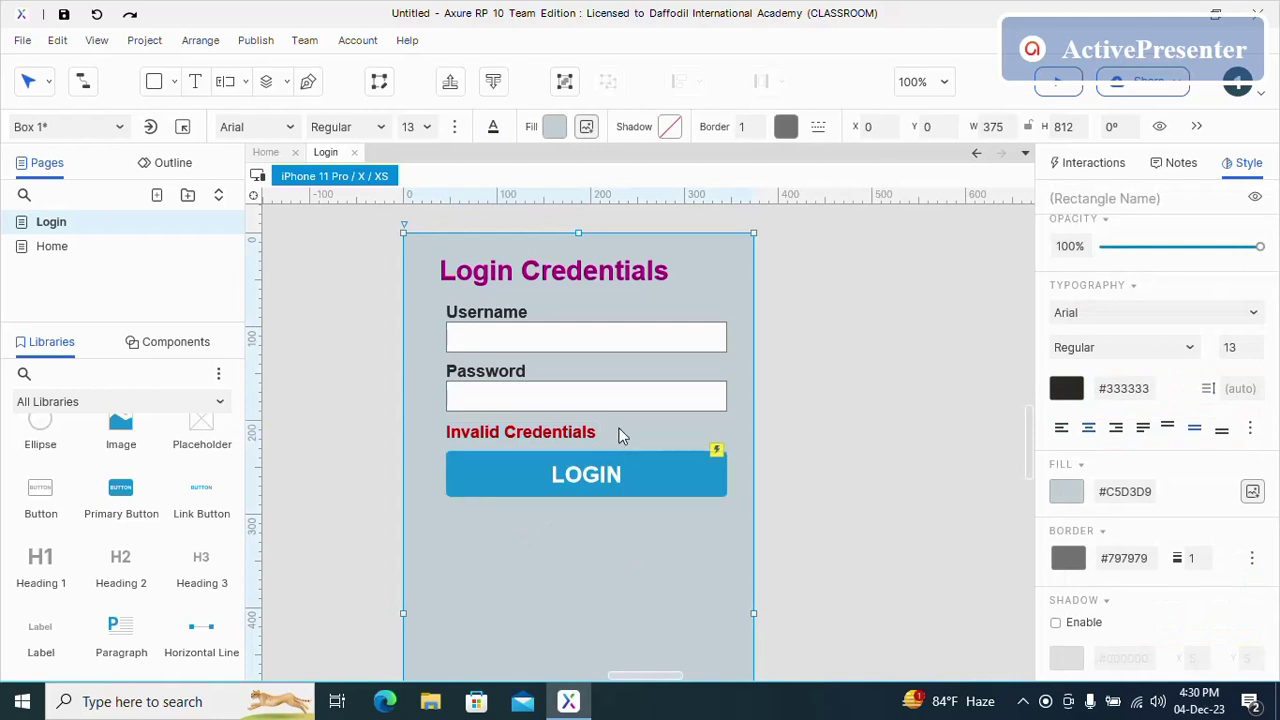
- Hide the Invalid Credentials message by default
click(576, 430)
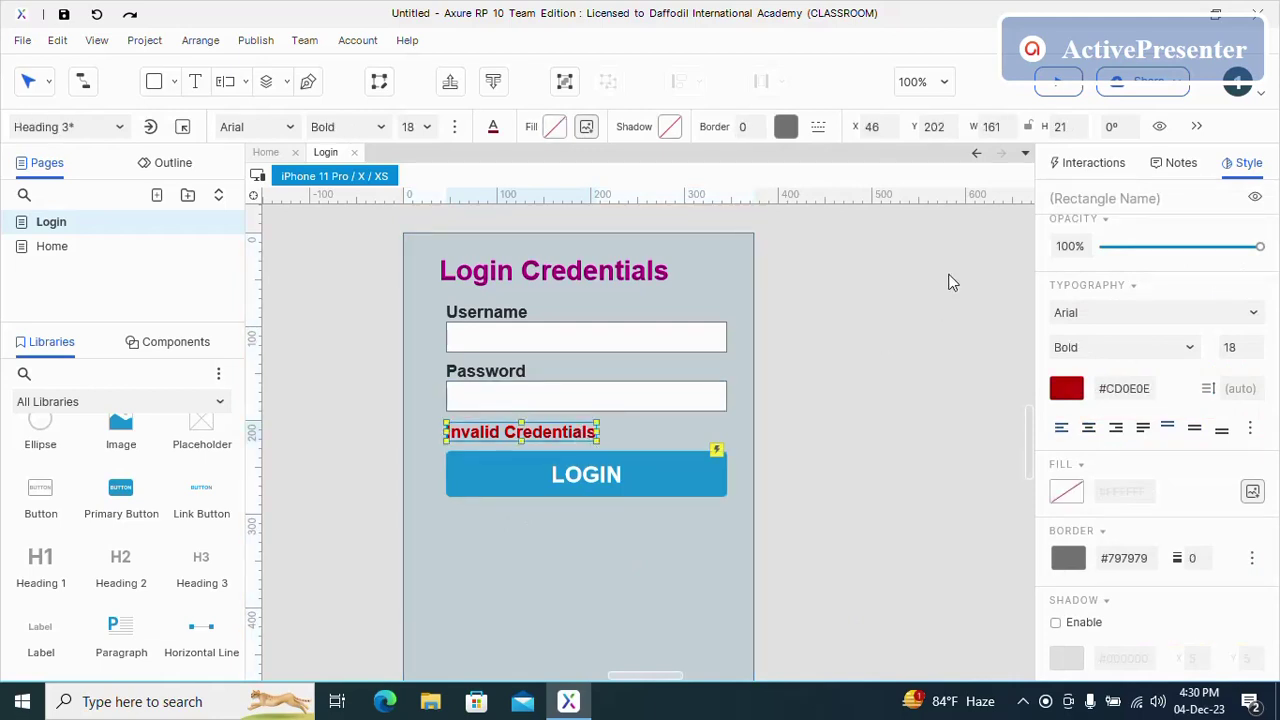
click(1162, 127)
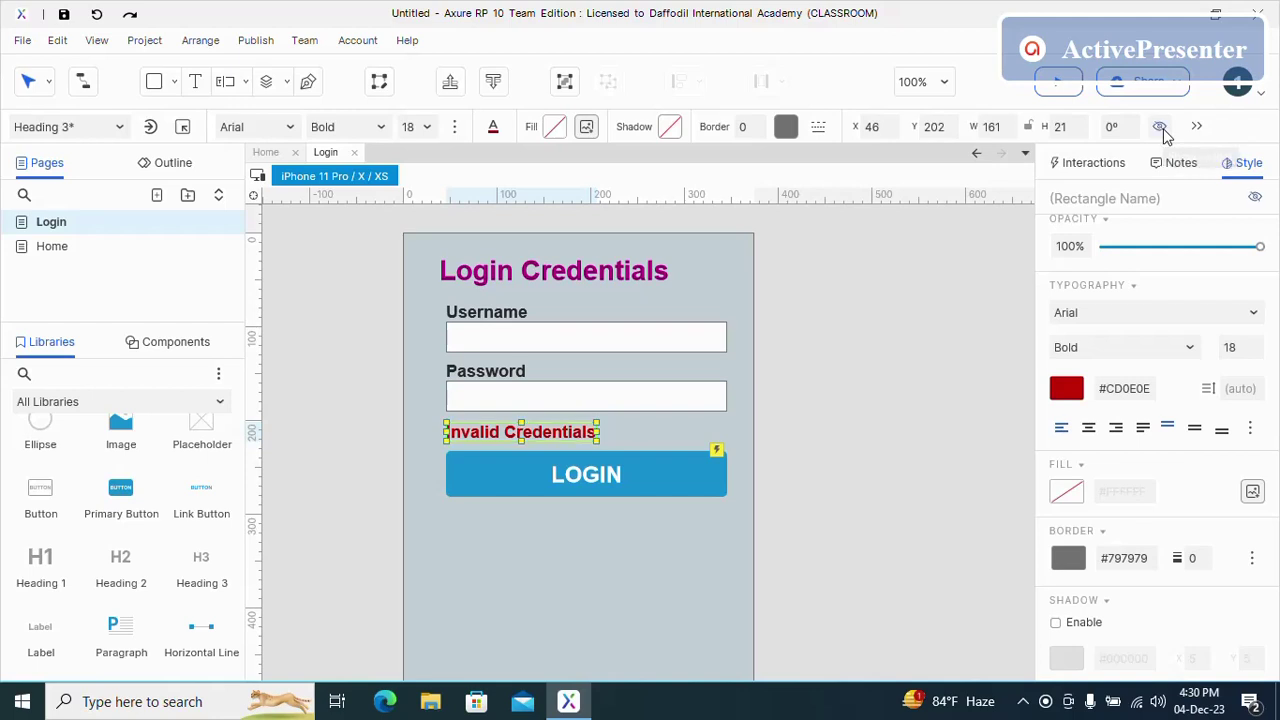
click(659, 566)
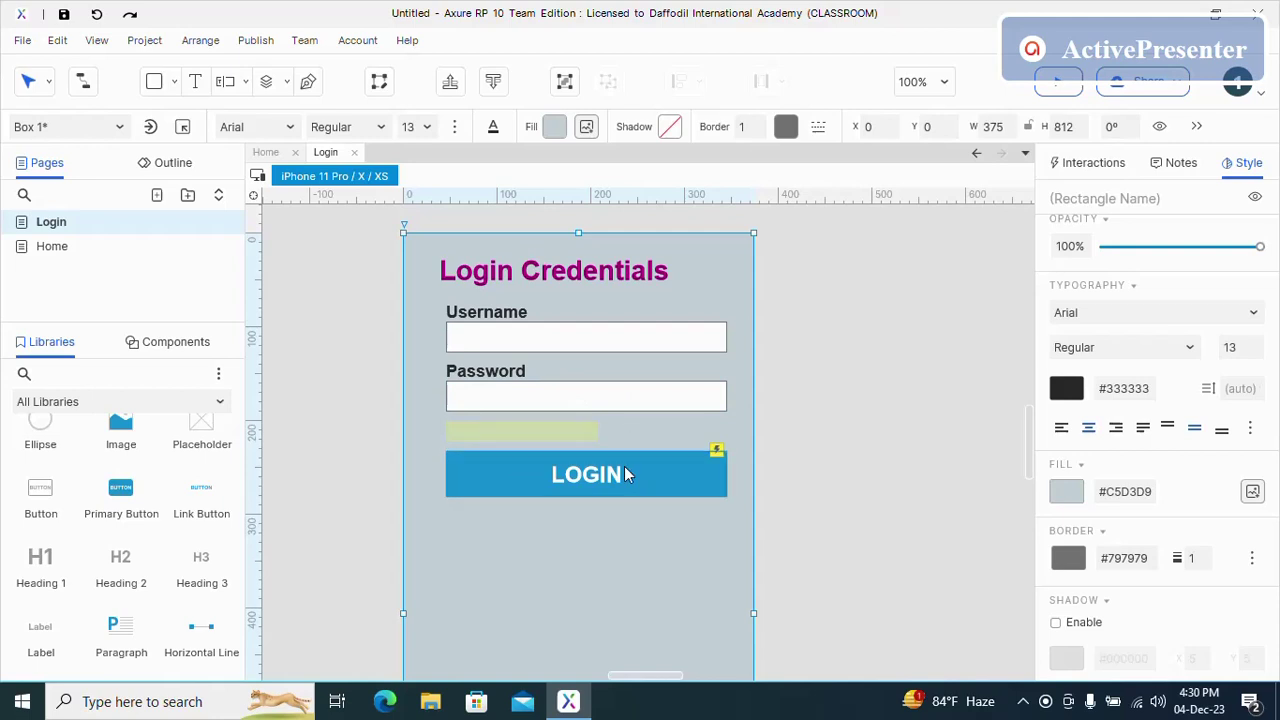
- Add a second case named Error State to the LOGIN button's click interaction
click(649, 468)
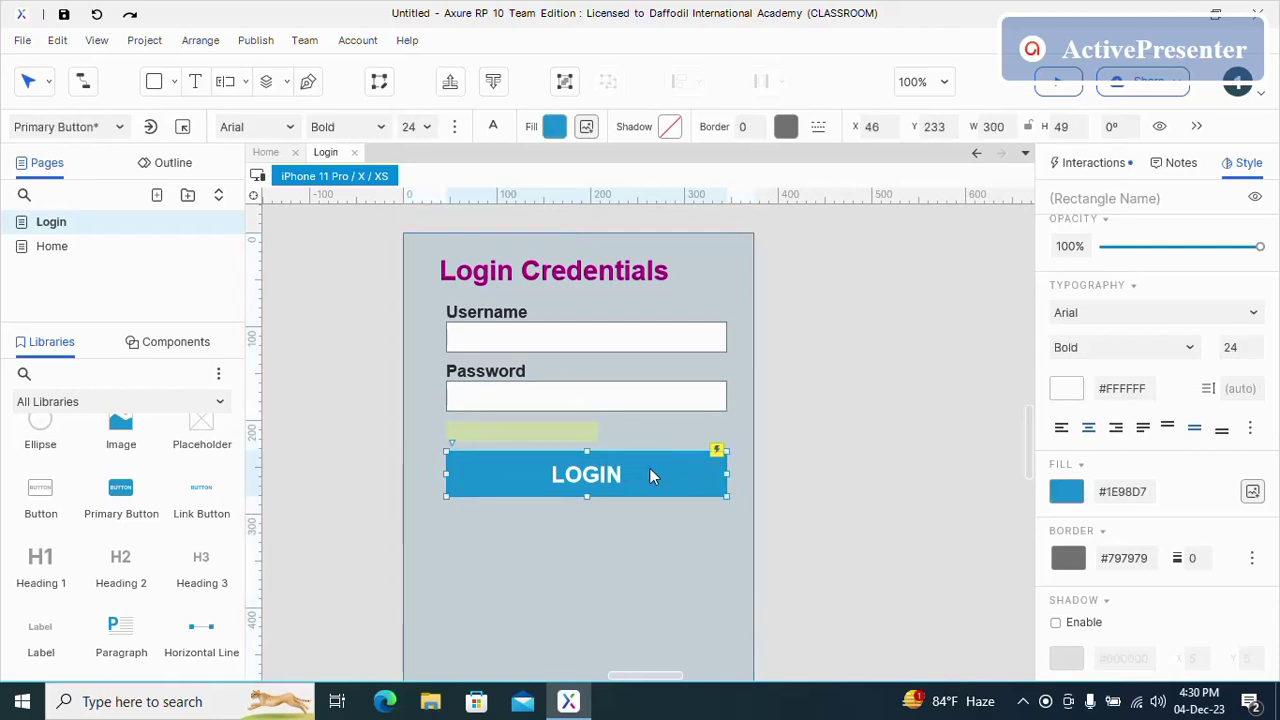
click(1093, 162)
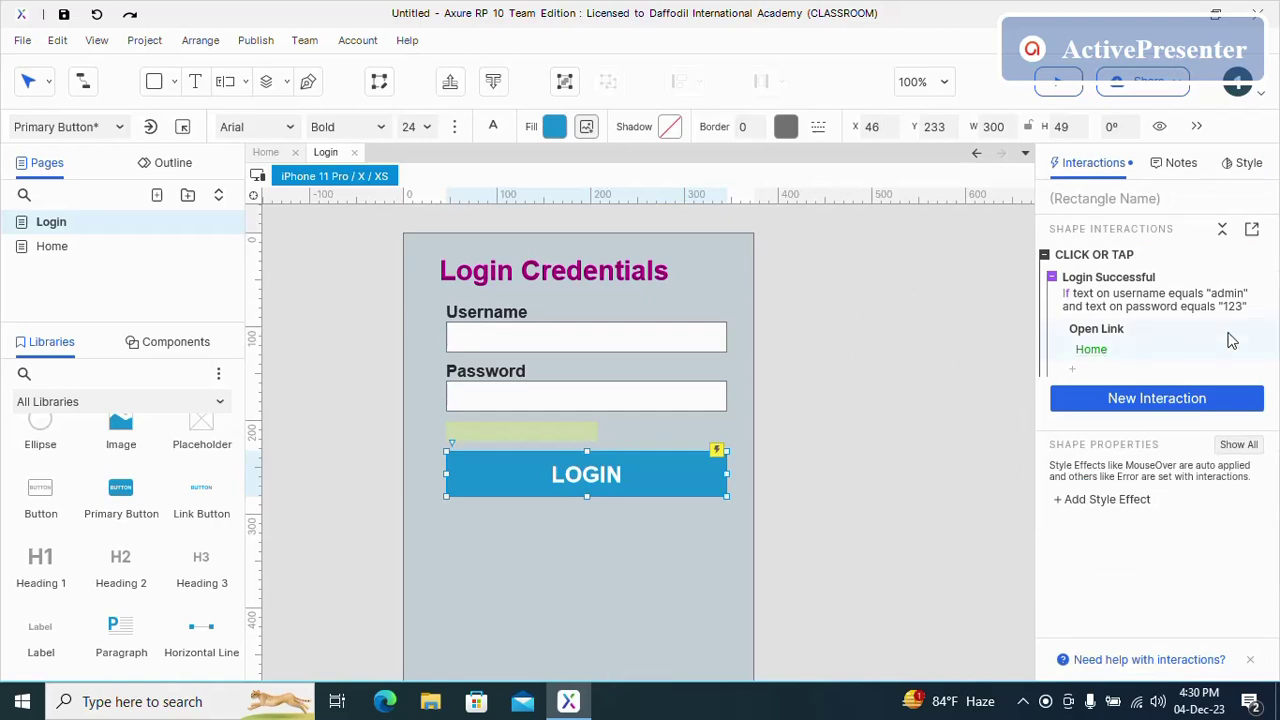
click(1176, 280)
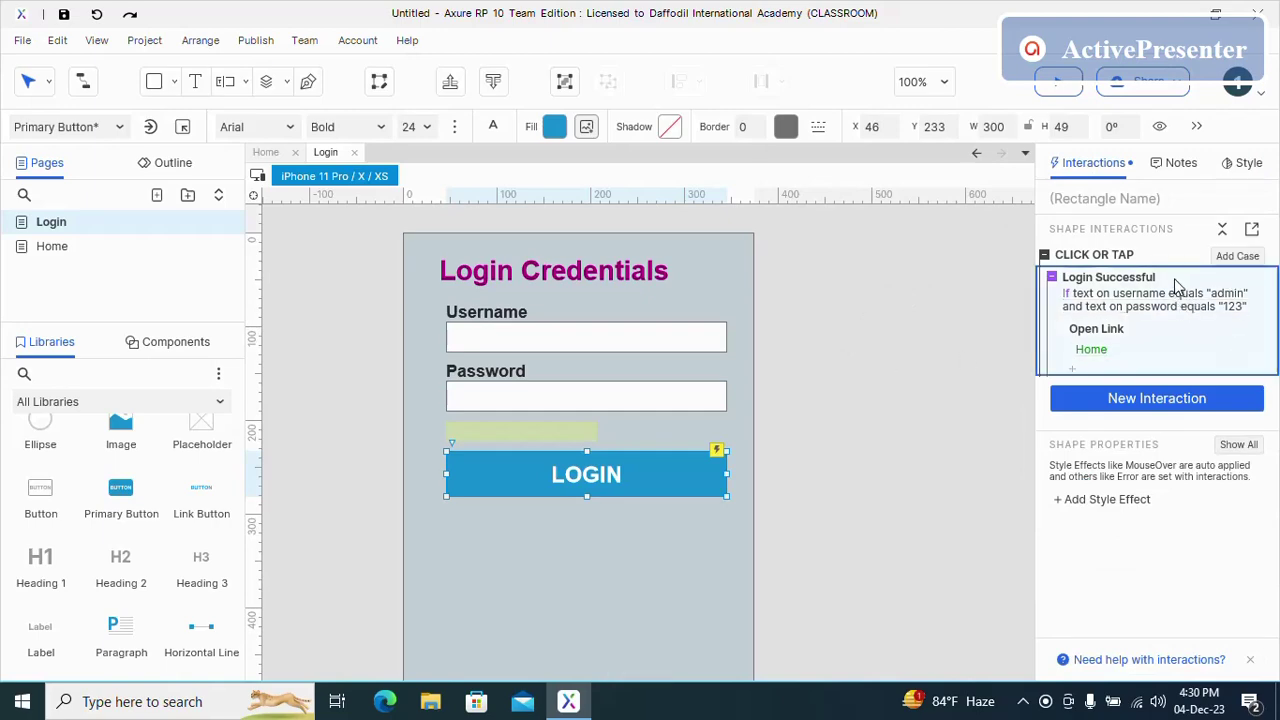
click(1237, 259)
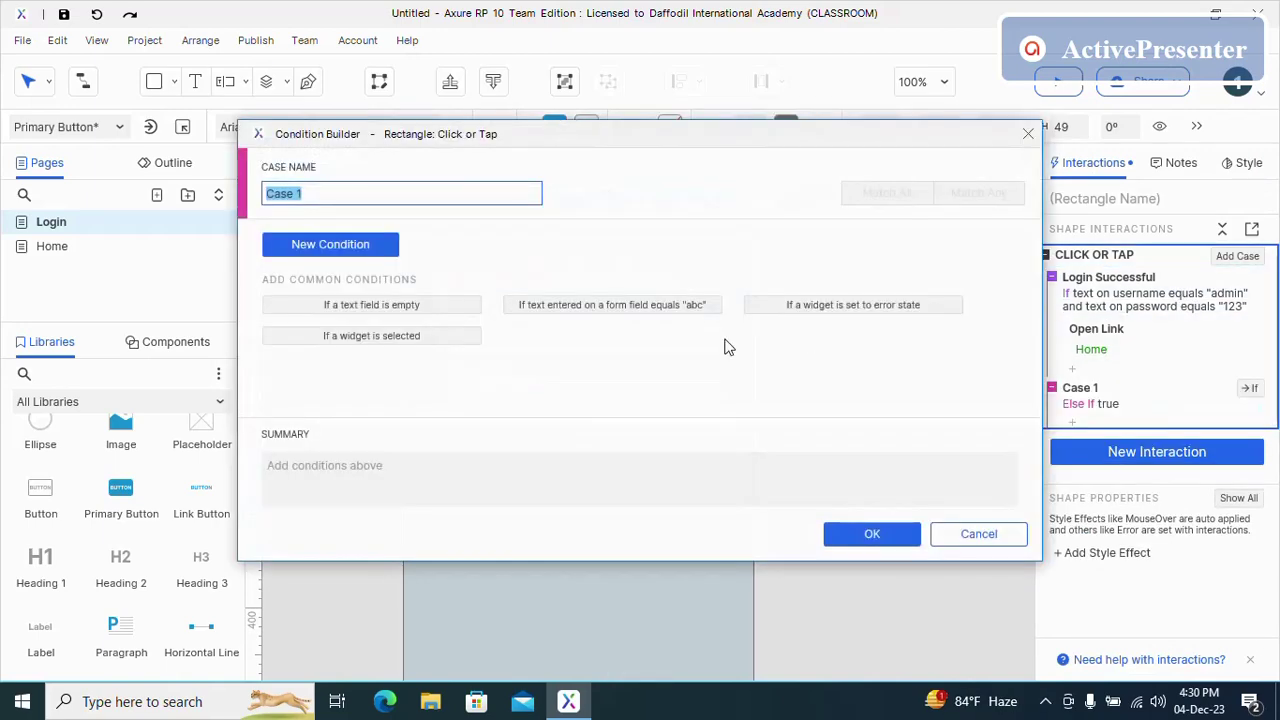
text(Error State)
click(866, 533)
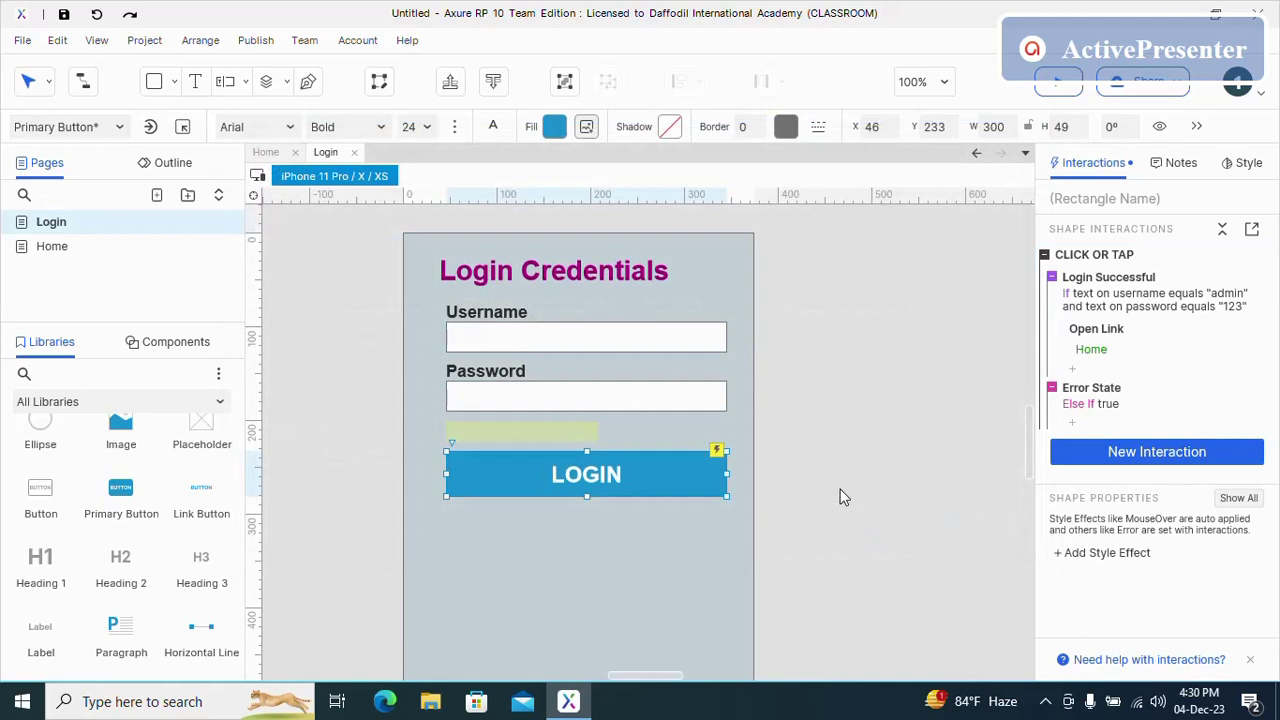
- Give Error State a Show action targeting the Invalid Credentials text
click(1114, 423)
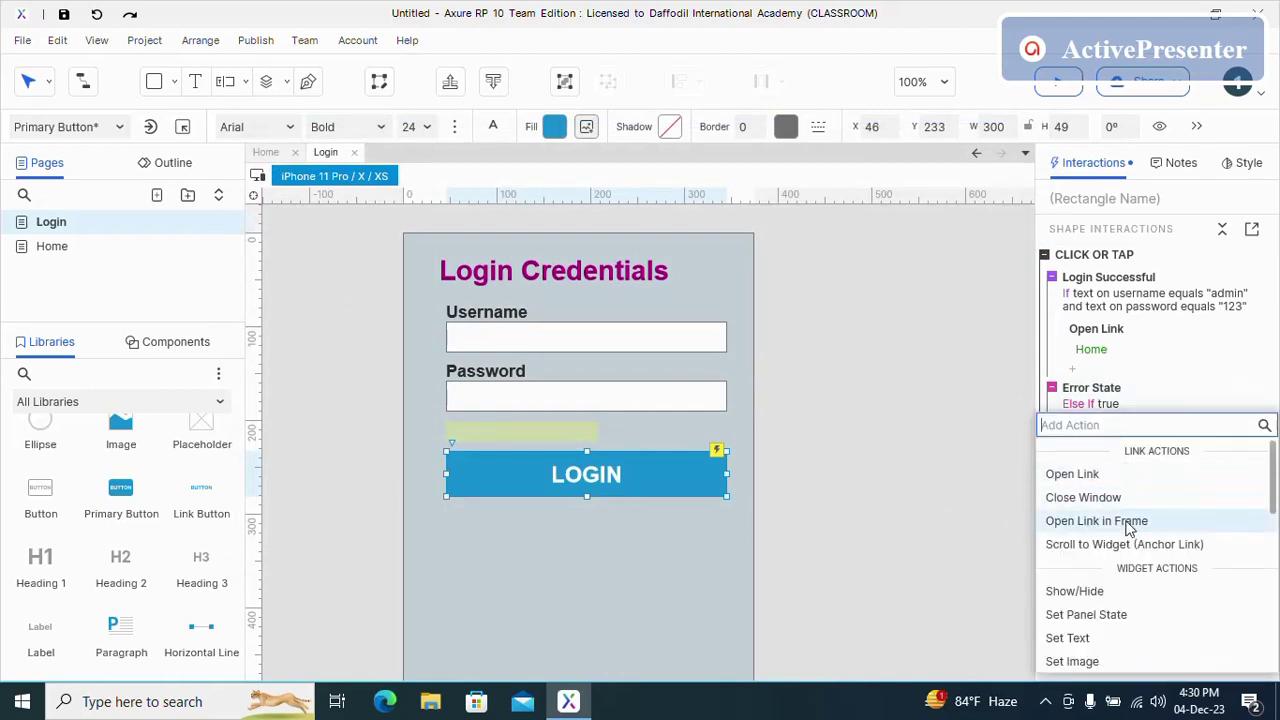
click(1060, 591)
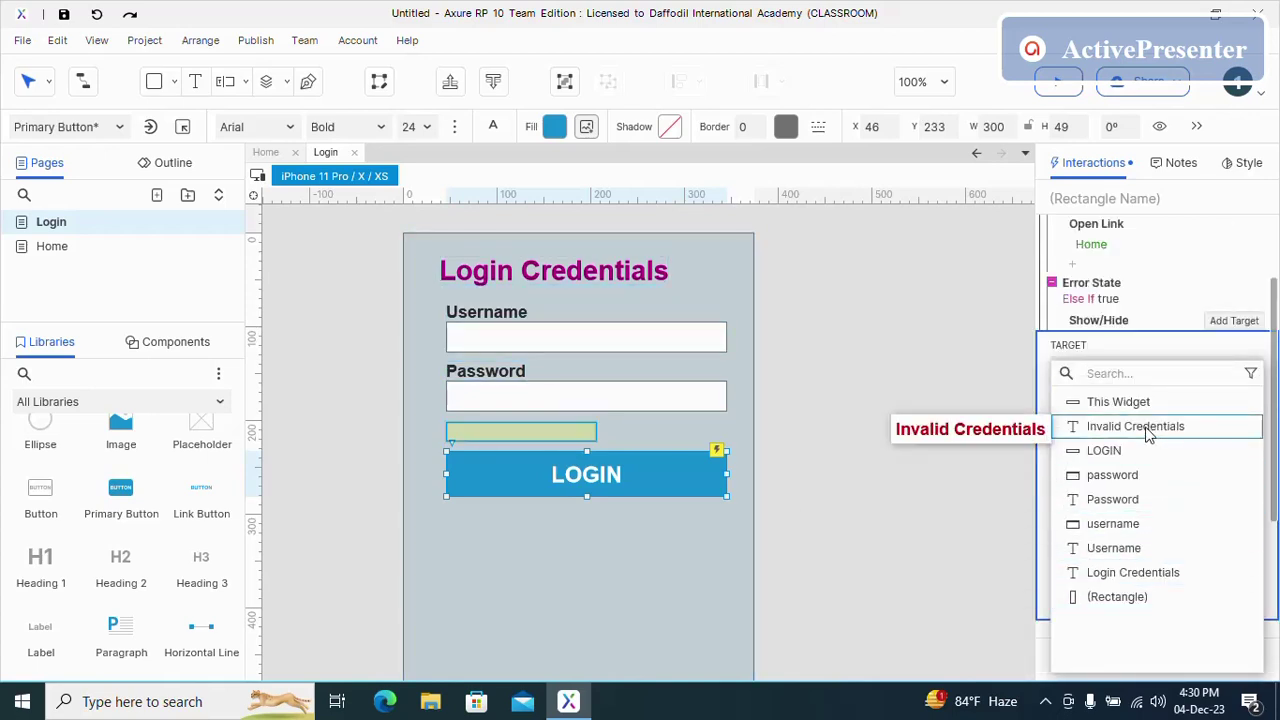
click(1148, 428)
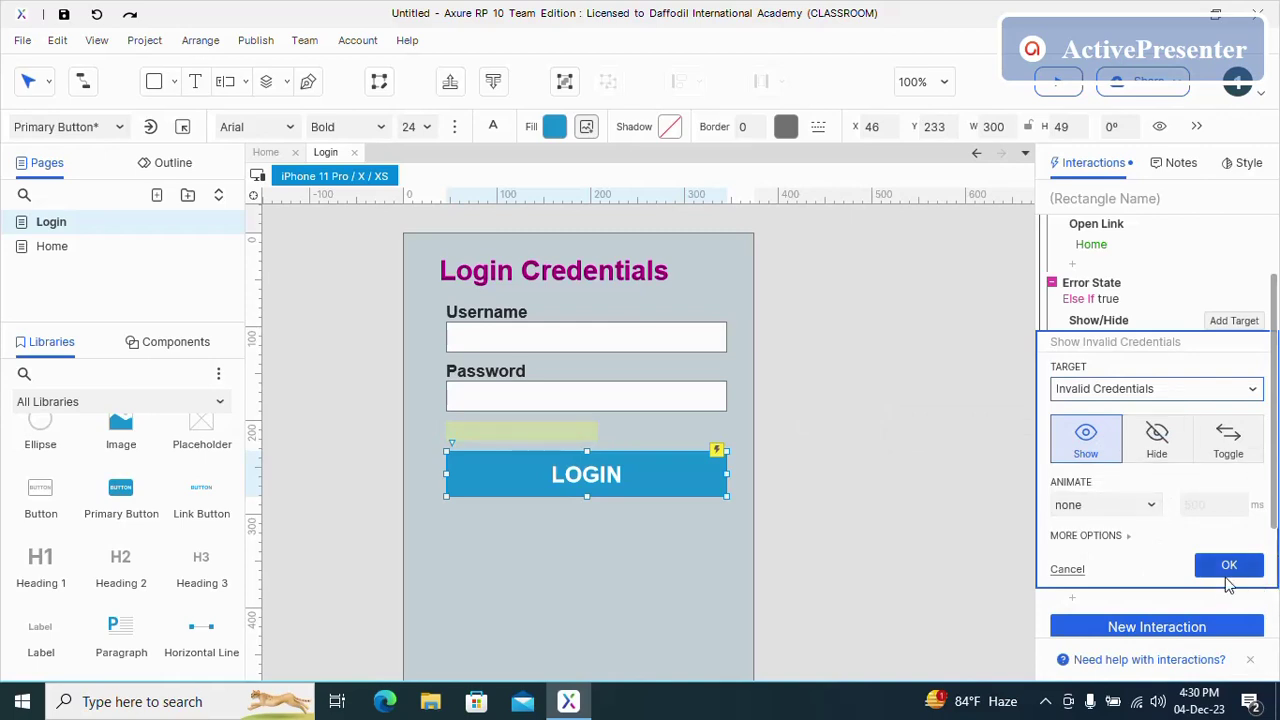
click(1229, 567)
click(674, 557)
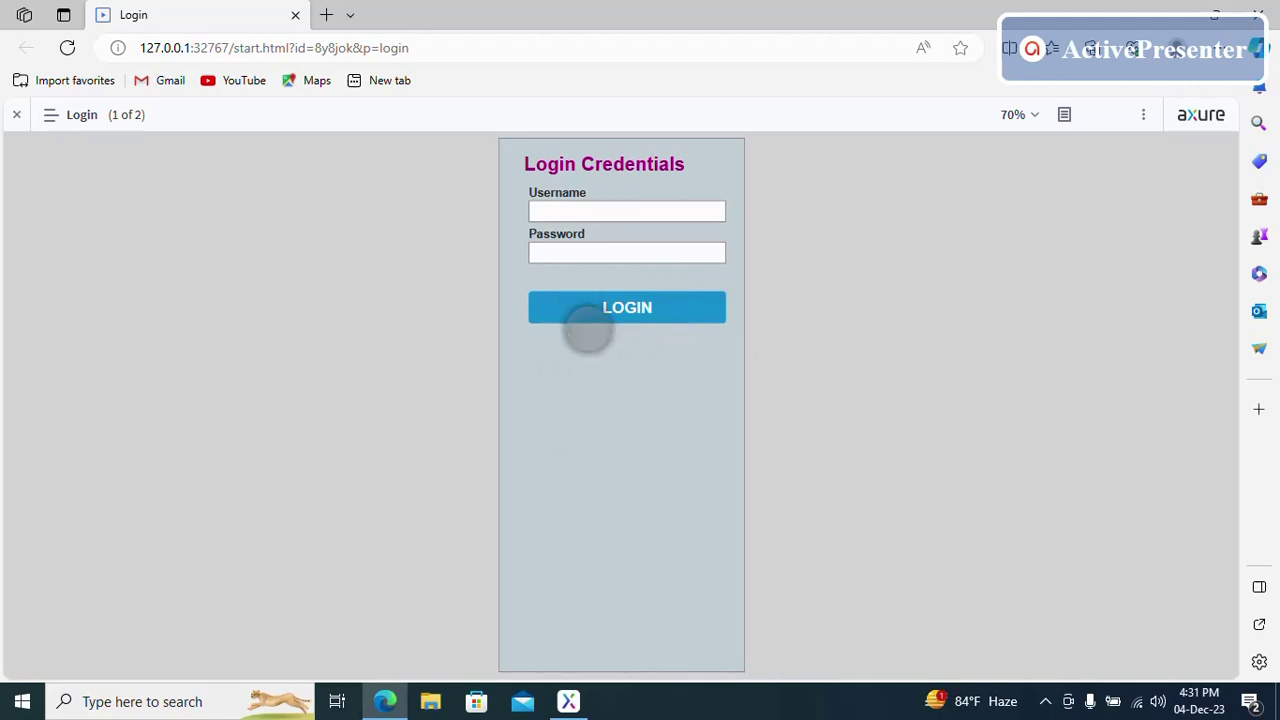
- In the preview, try logging in with a wrong username and password
click(597, 214)
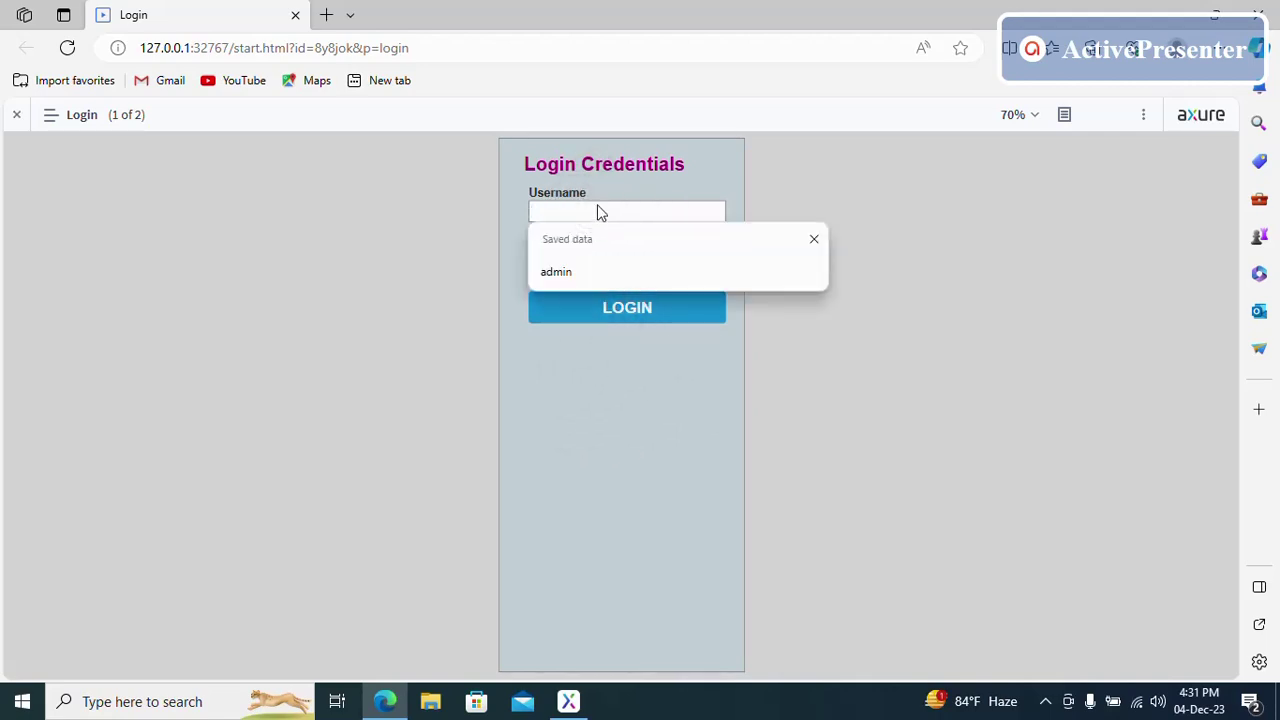
key(Tab)
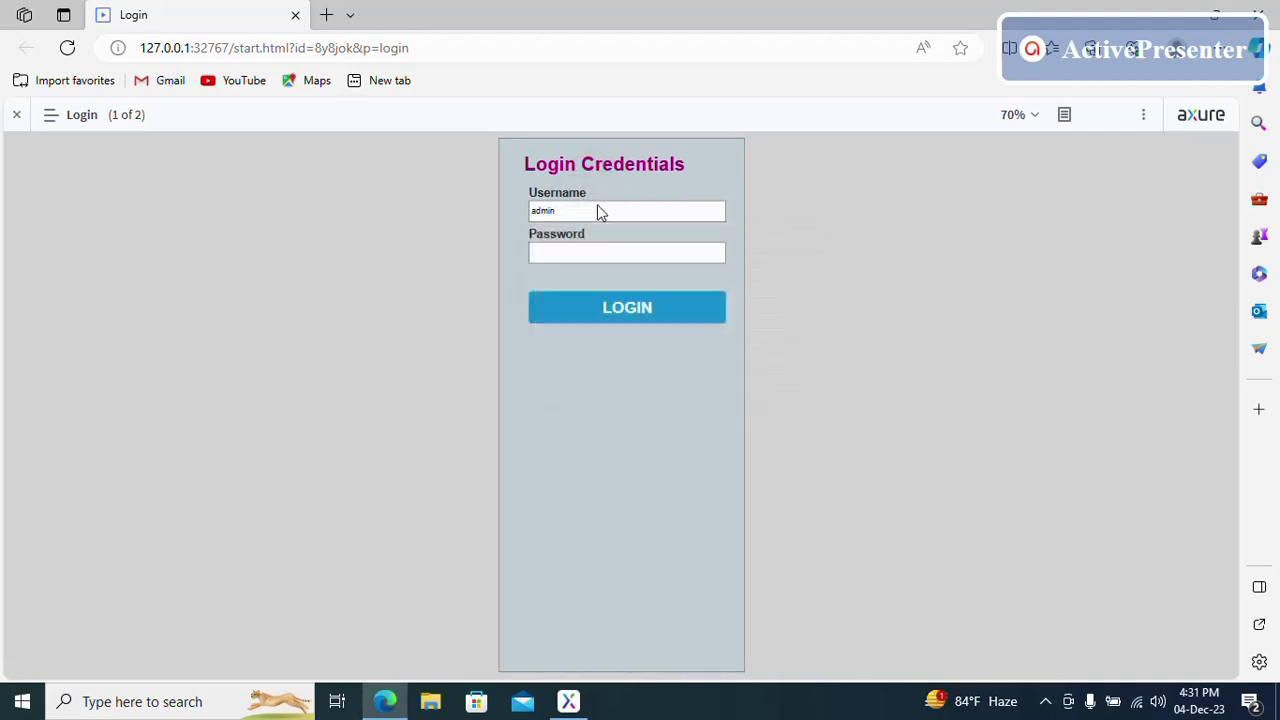
text(555)
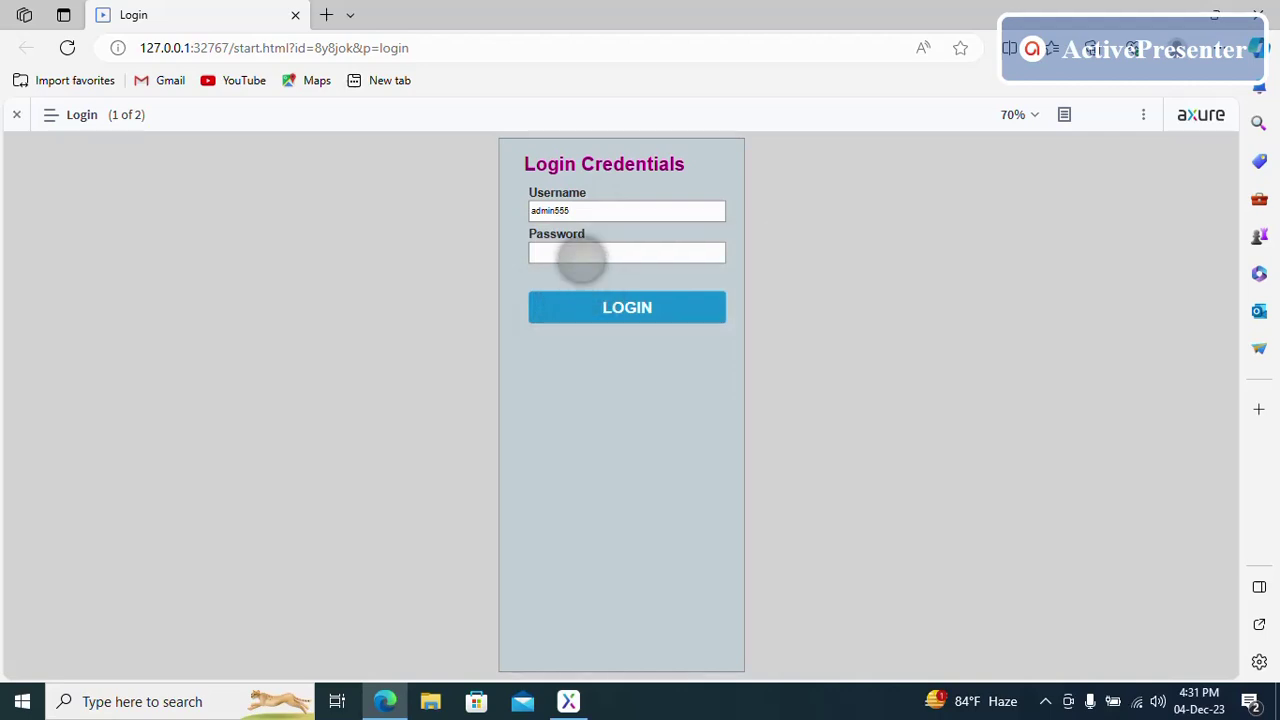
click(582, 253)
text(4444)
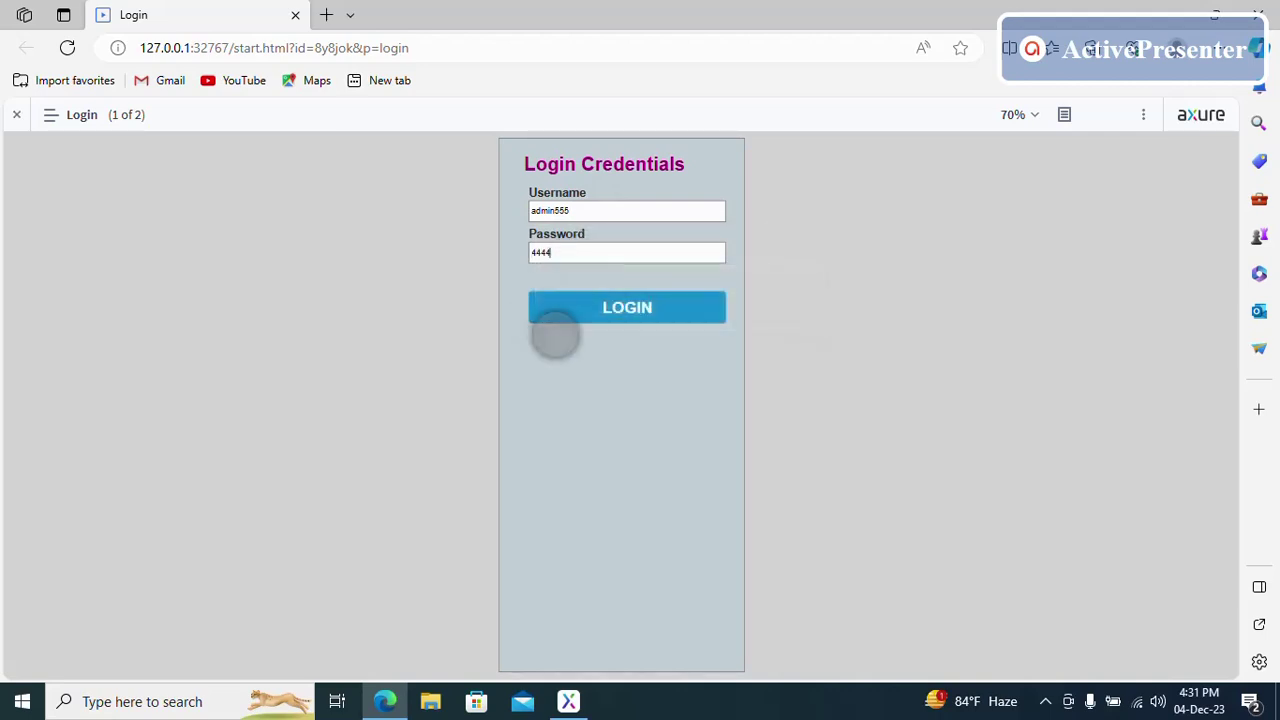
click(594, 309)
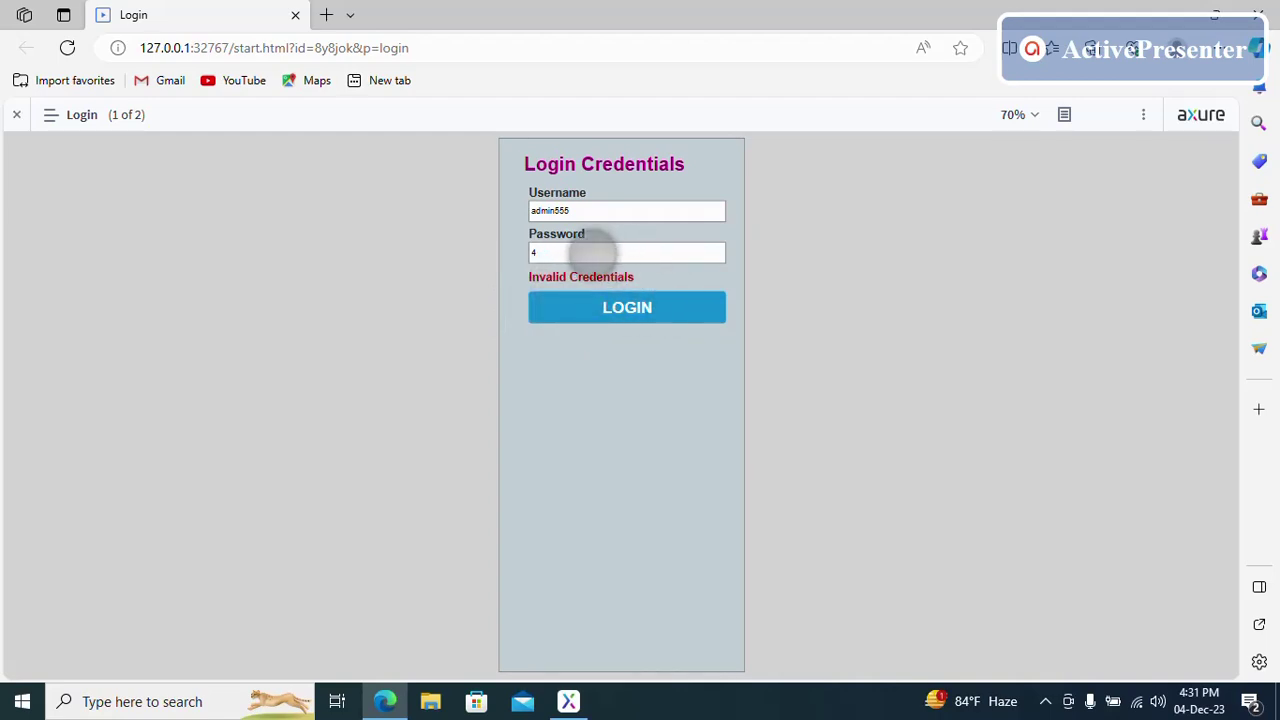
- Log in with the valid credentials to reach Welcome, Admin, then return to Login
key(BackSpace)
click(594, 214)
key(BackSpace)
key(BackSpace)
key(BackSpace)
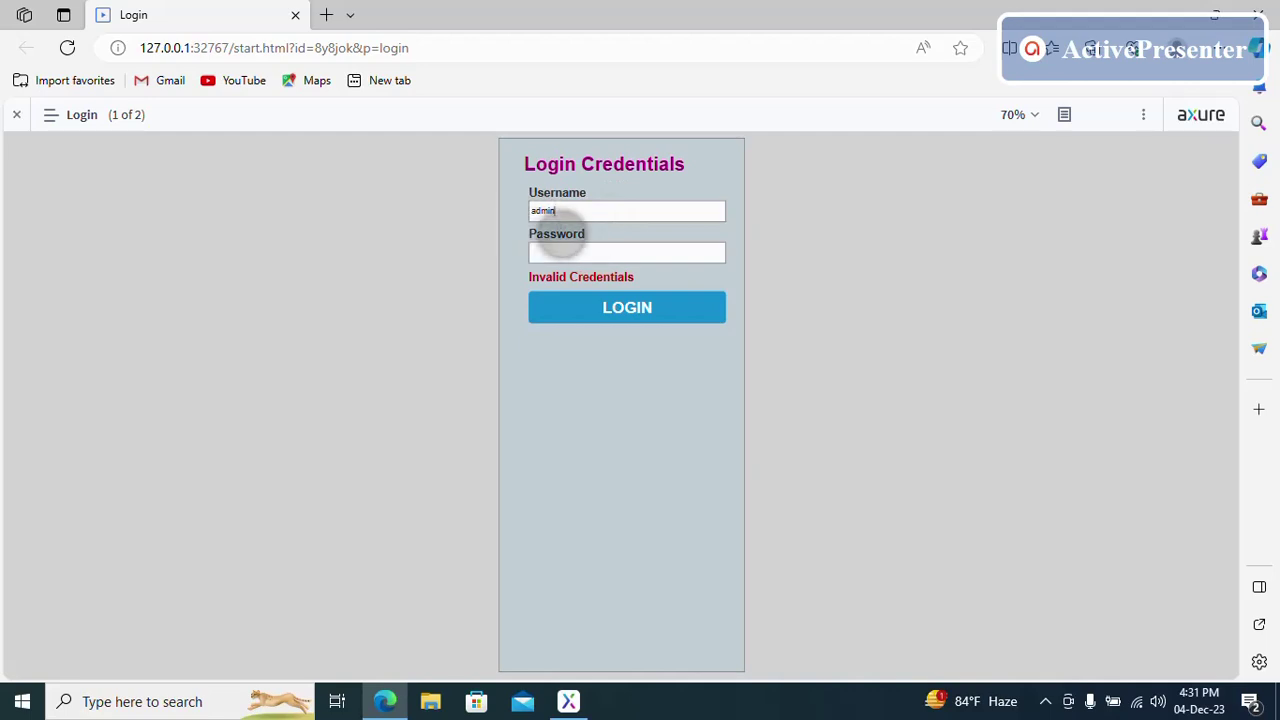
click(563, 250)
text(123)
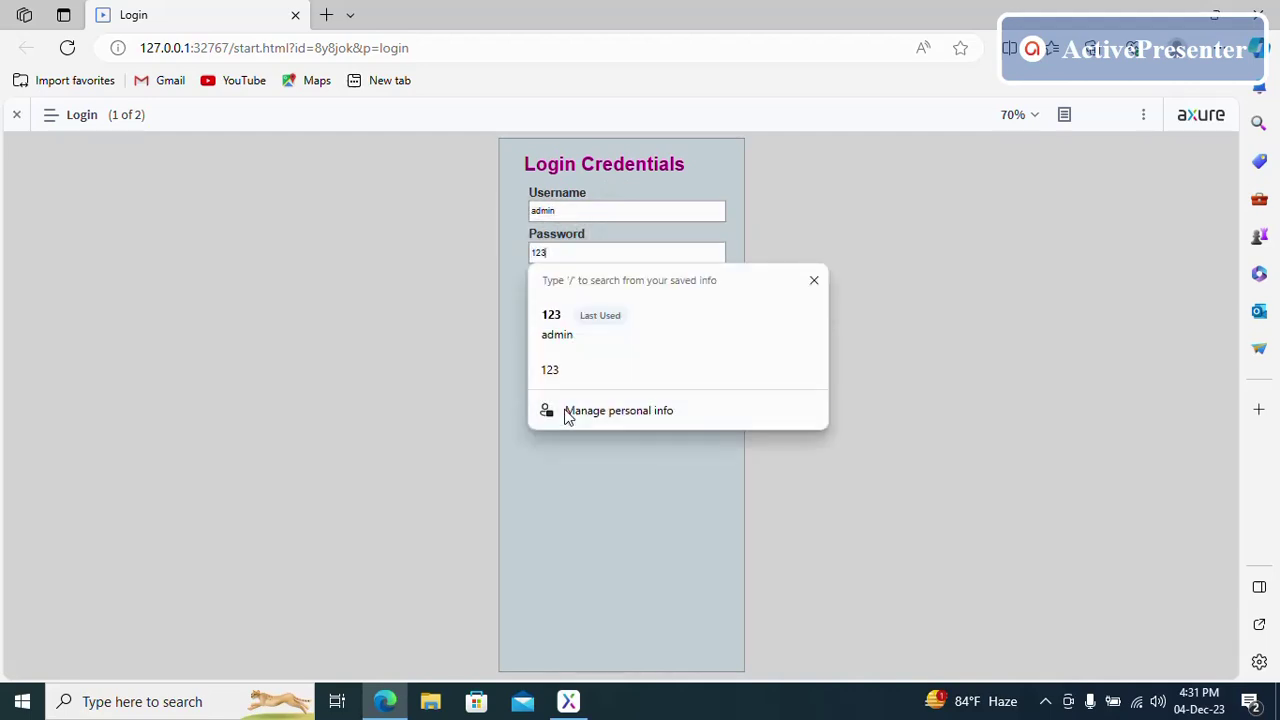
click(571, 374)
click(586, 306)
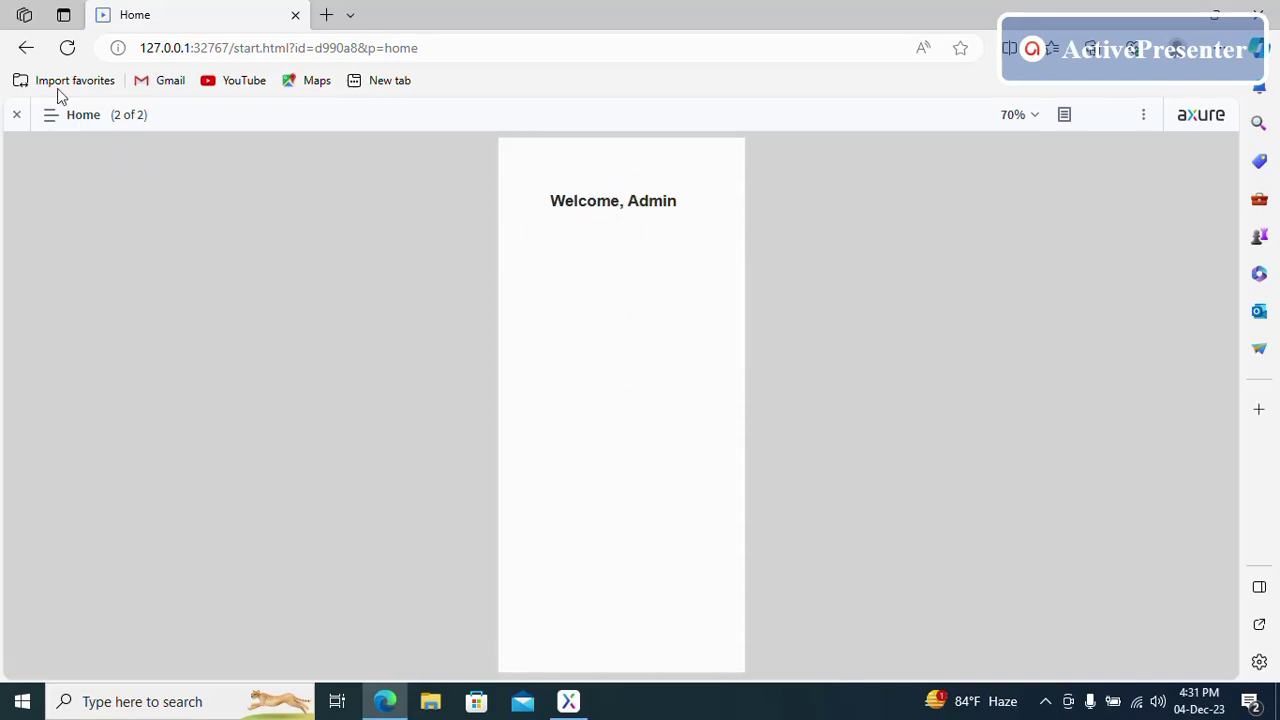
click(26, 47)
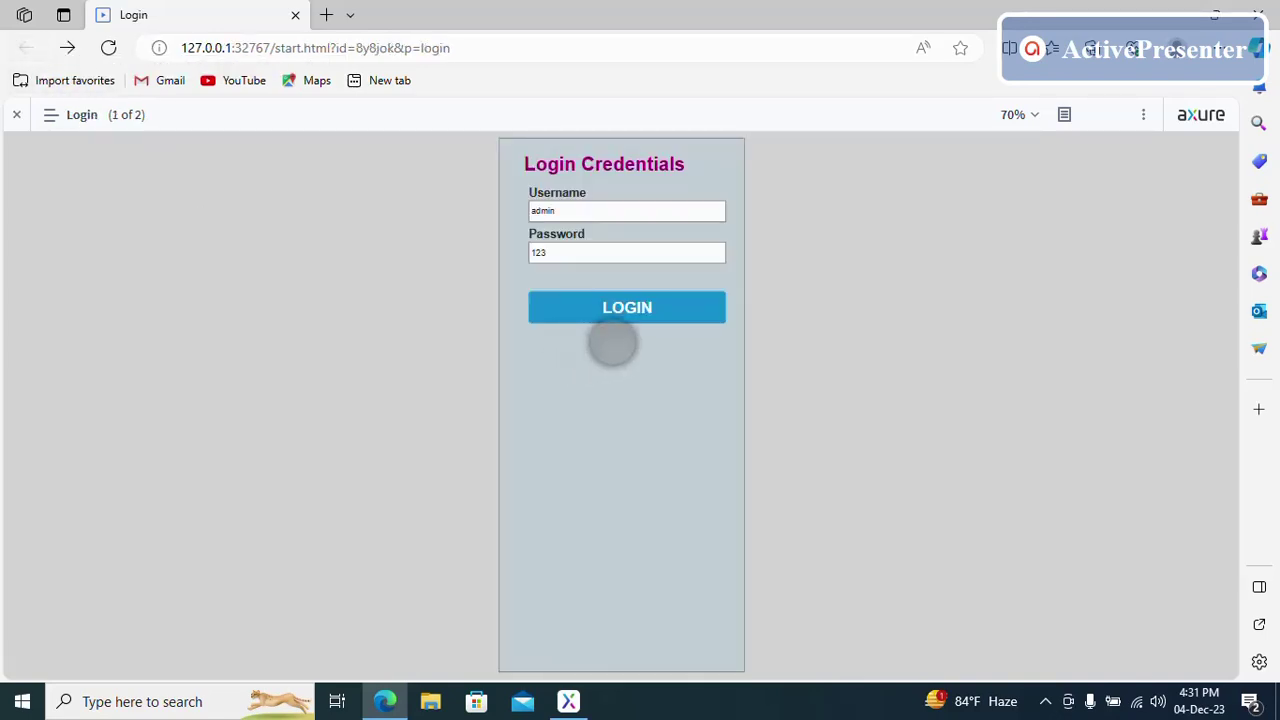
- Set the preview zoom to 100% and scroll the login screen into view
click(1031, 118)
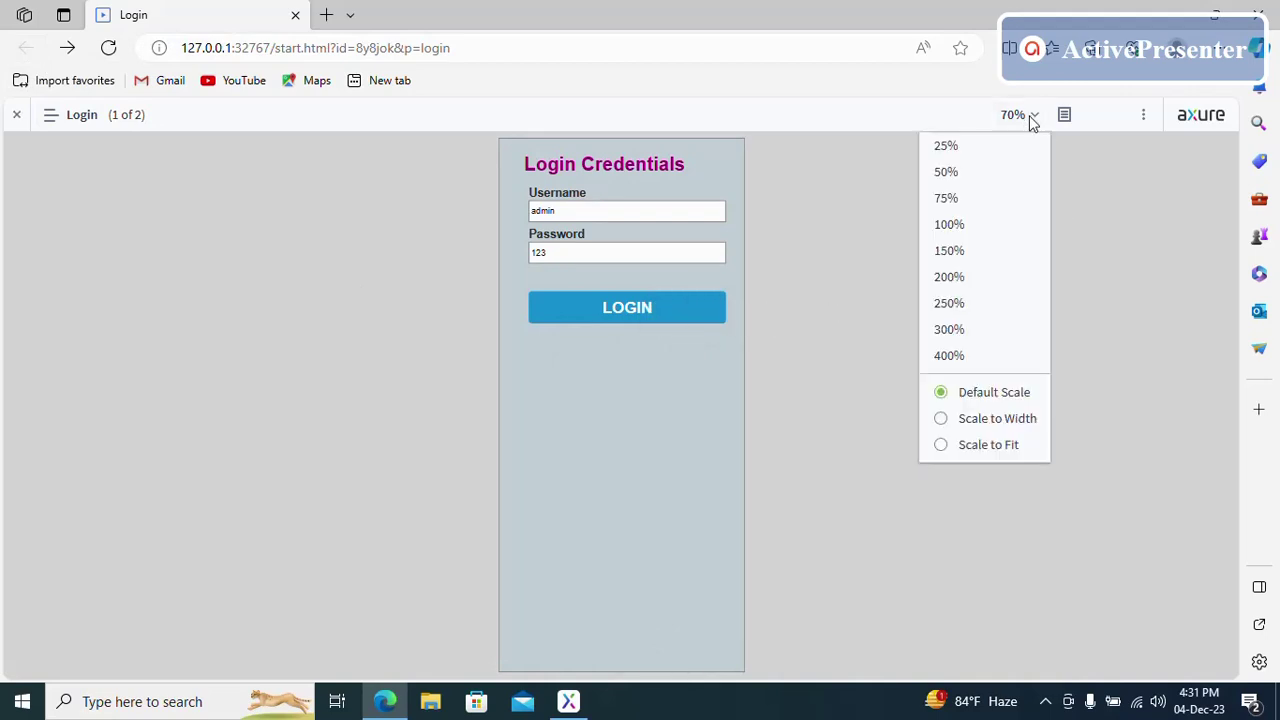
click(970, 220)
drag(697, 363, 697, 446)
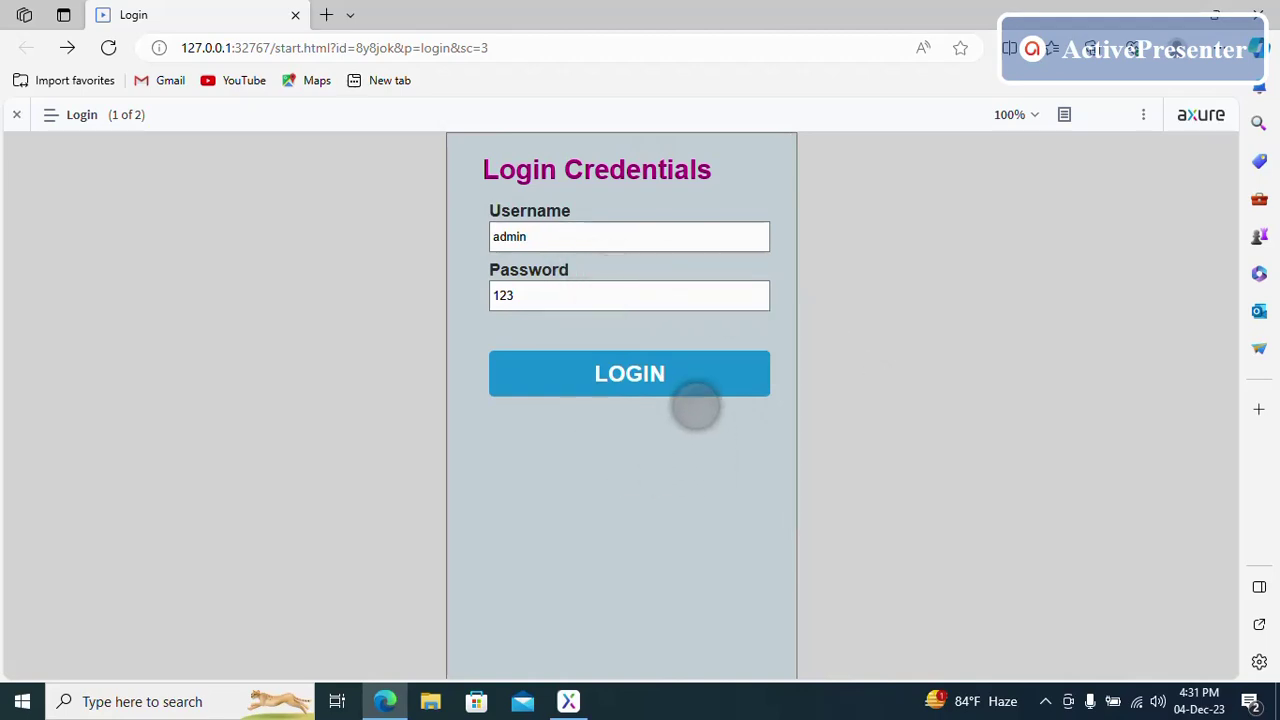
- Append 66 to the username and 44 to the password, then try LOGIN to check invalid credentials
click(571, 240)
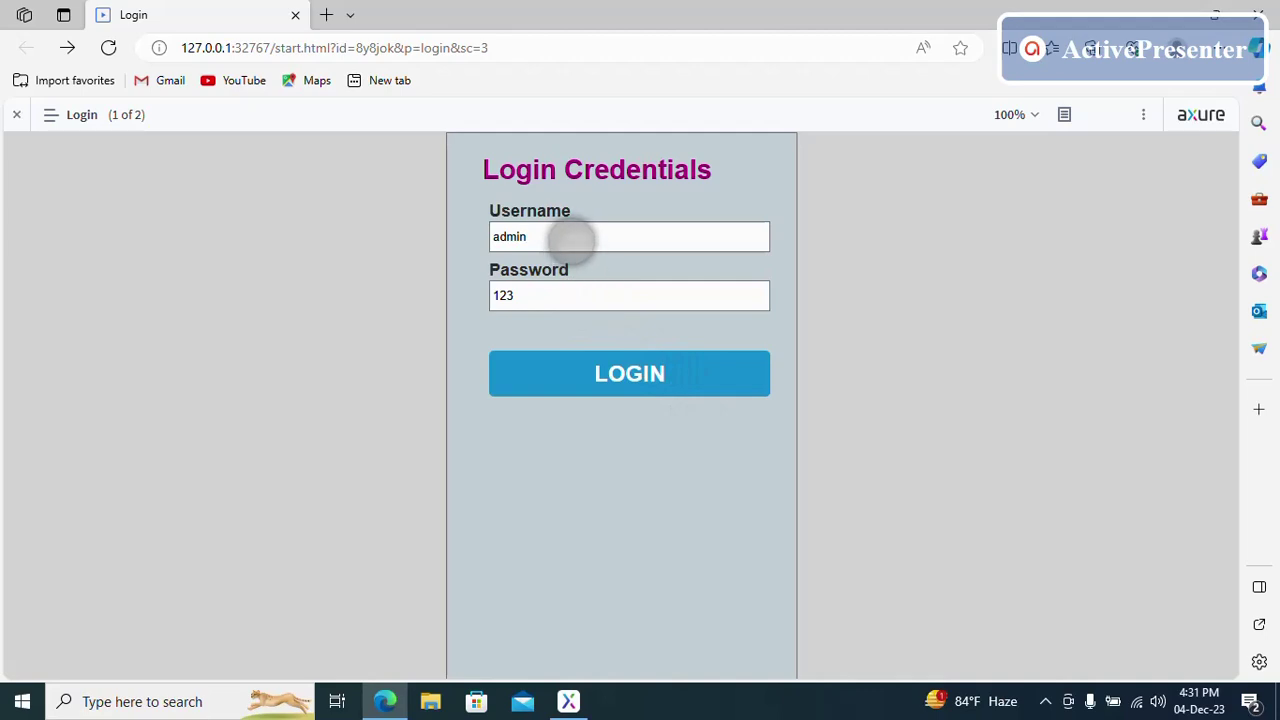
text(66)
click(566, 294)
text(44)
click(648, 374)
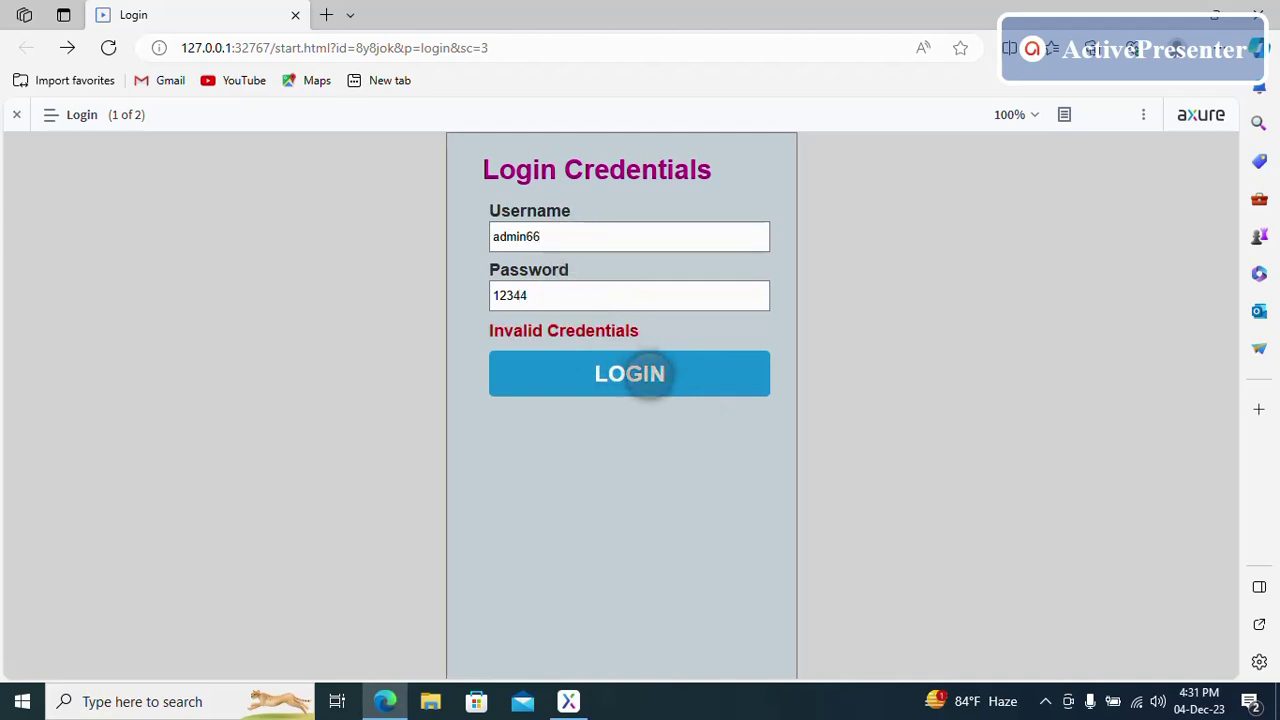
- Remove the extra characters from both fields and log in to reach Welcome, Admin
key(BackSpace)
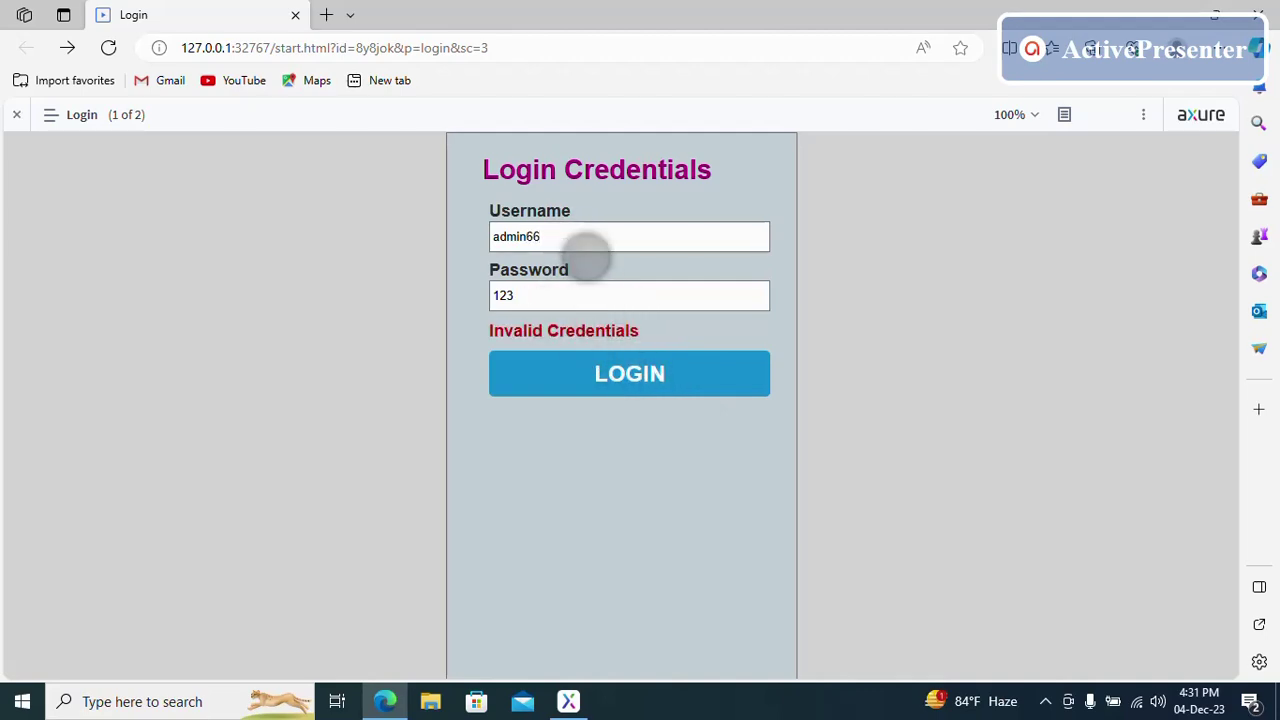
click(583, 236)
key(BackSpace)
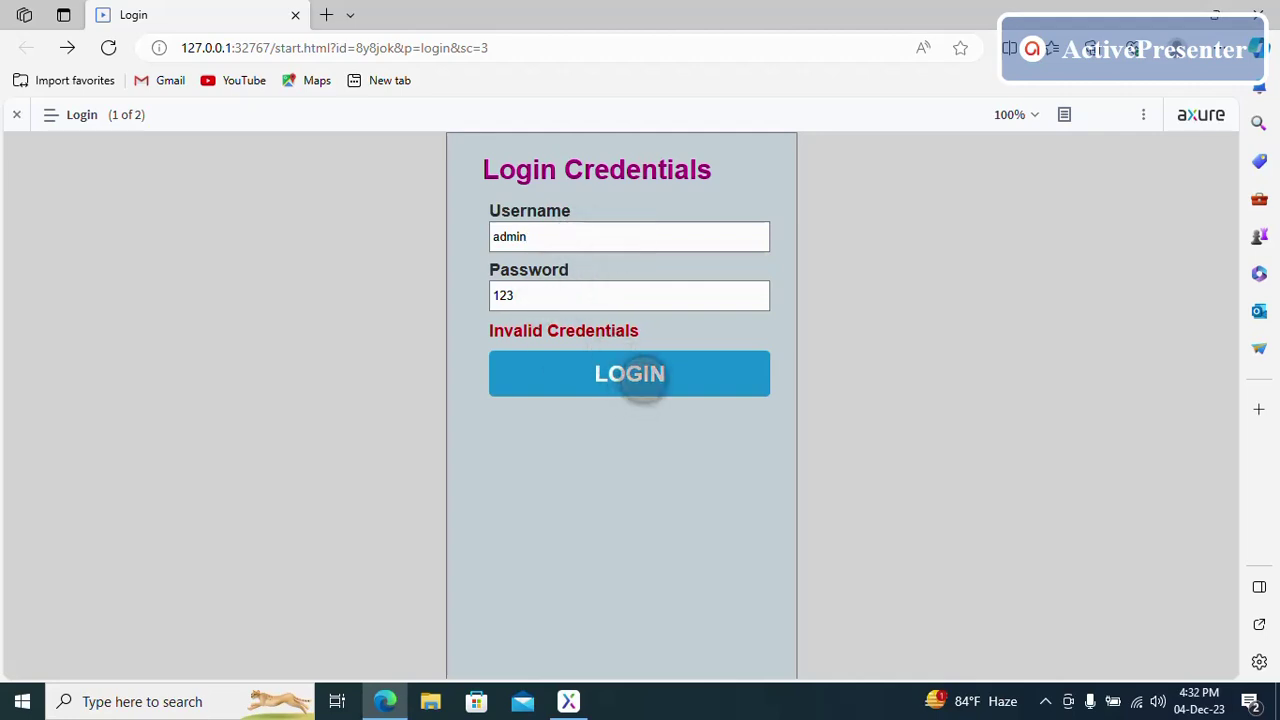
click(636, 374)
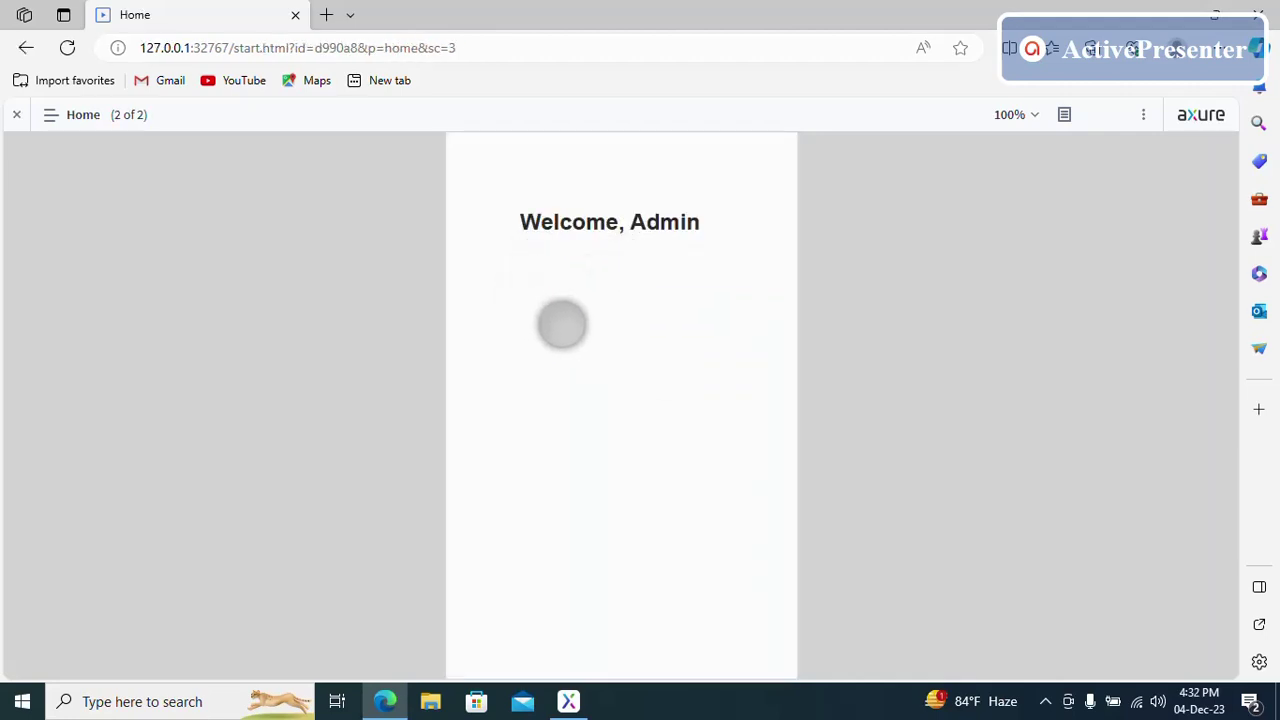